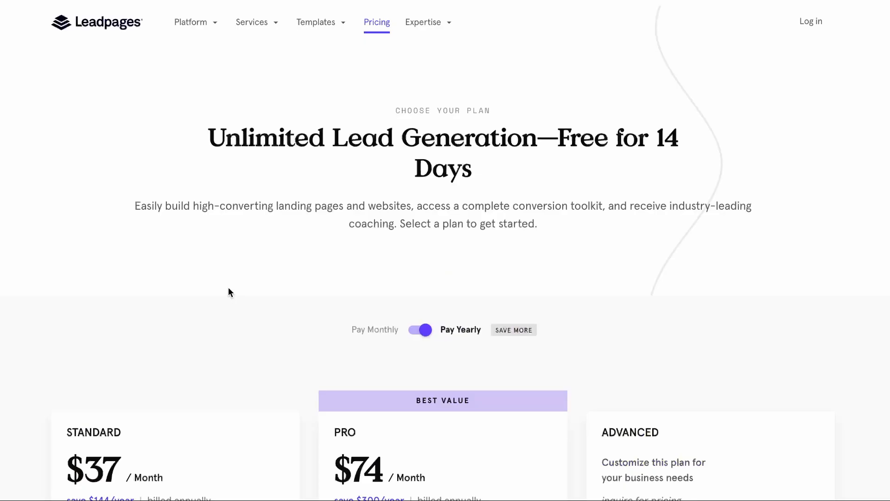
Compare the yearly Standard, Pro and Advanced plans on the Leadpages pricing page, checking features and custom domains.
scroll(228, 288, down, 5)
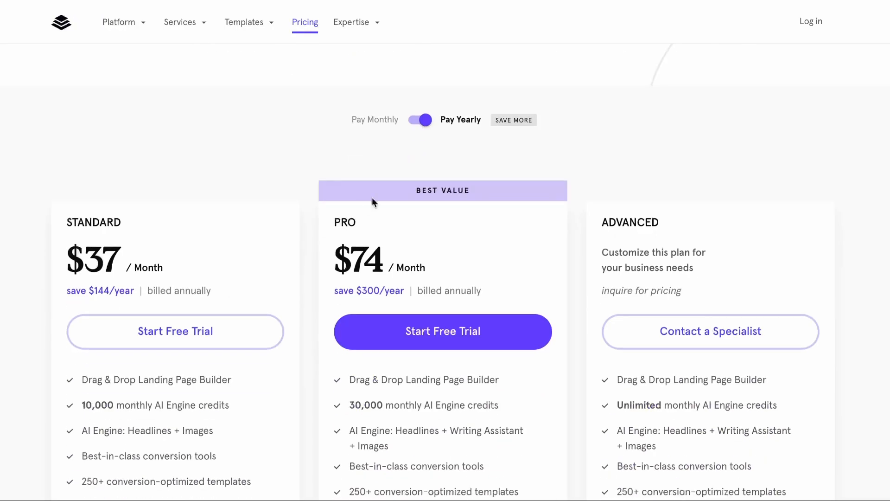
scroll(281, 265, down, 2)
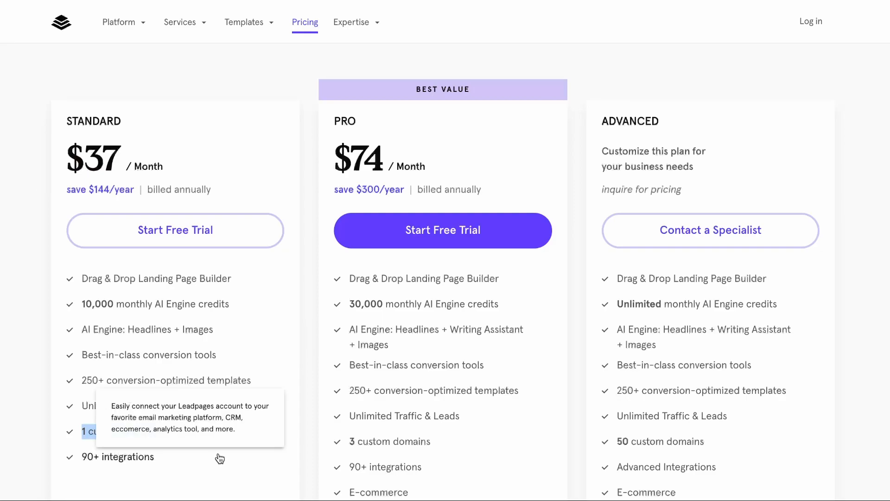
scroll(218, 455, down, 2)
mouse_move(454, 375)
drag(454, 375, 339, 375)
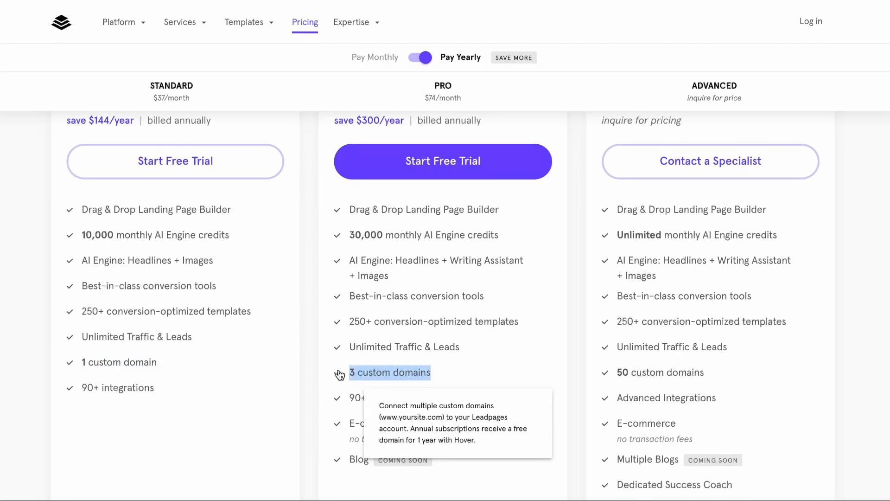
scroll(430, 196, up, 2)
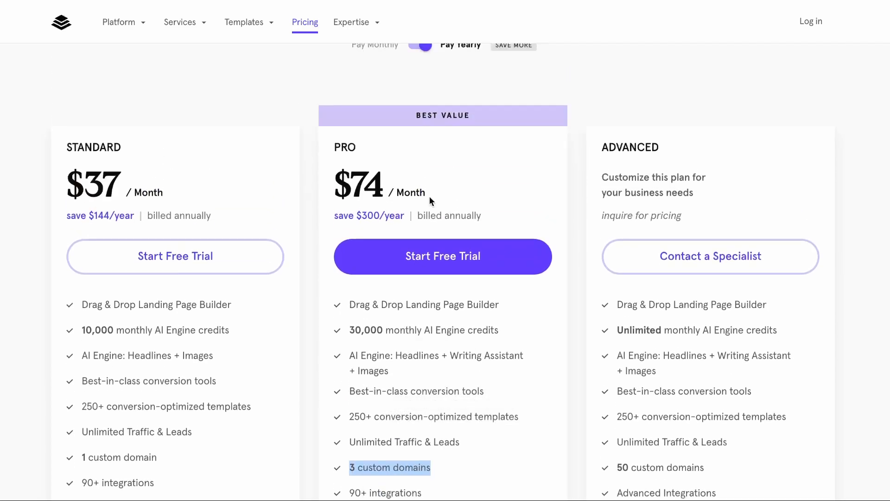
scroll(431, 464, down, 2)
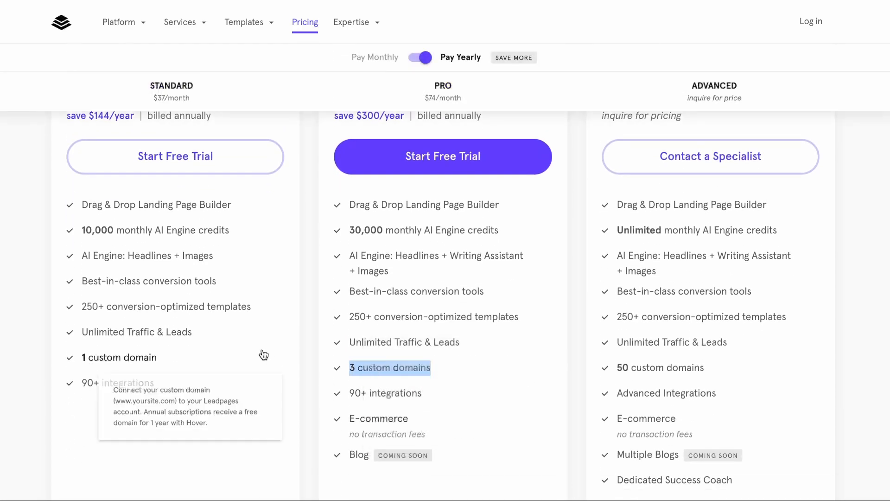
scroll(293, 220, up, 8)
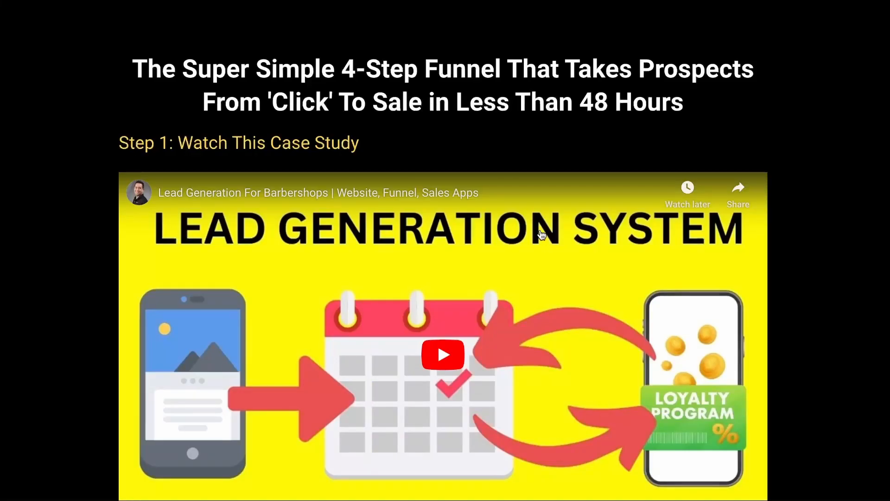
Examine the example 4-step funnel page, including its case study video, testimonials and free-call booking form.
scroll(759, 51, down, 10)
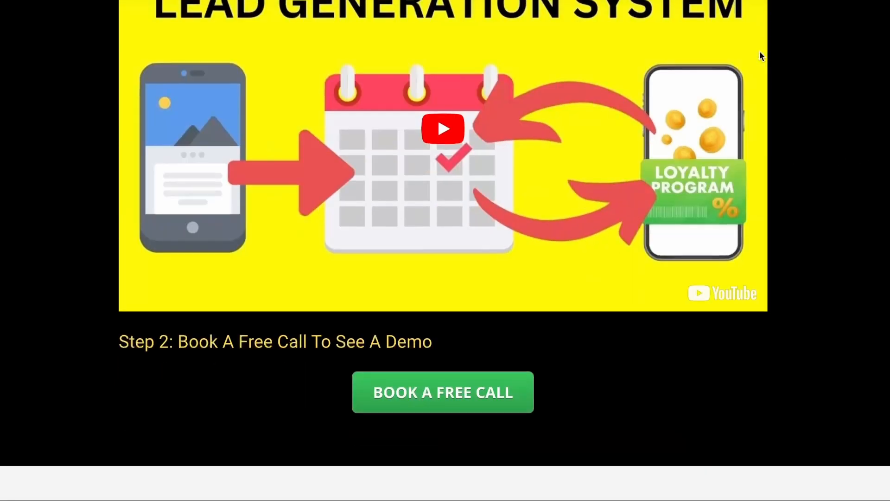
scroll(760, 53, down, 11)
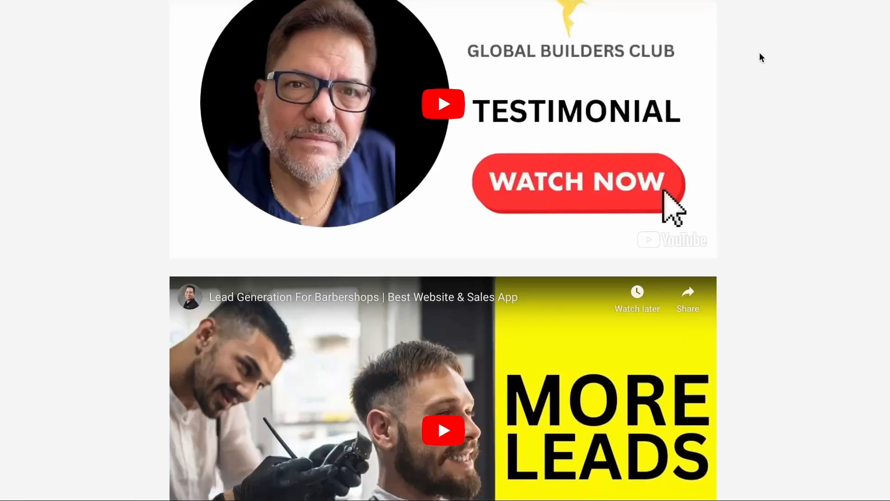
scroll(761, 218, up, 20)
click(449, 279)
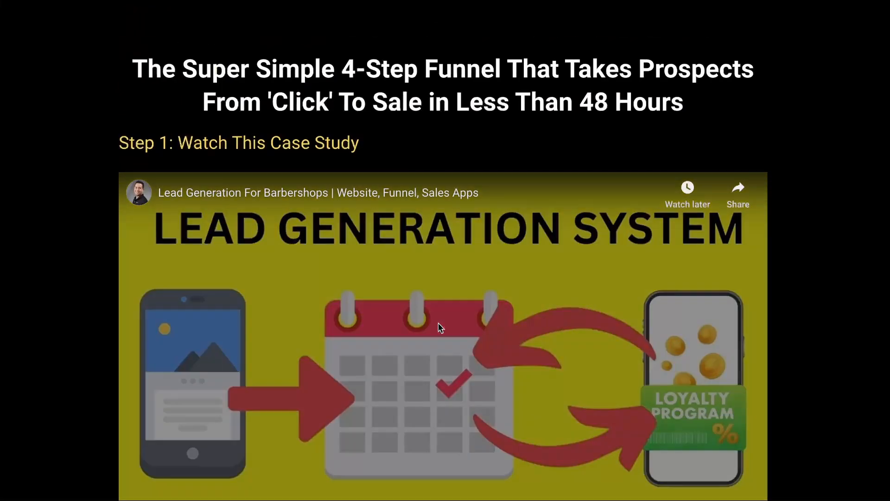
scroll(441, 324, down, 1)
scroll(843, 194, down, 20)
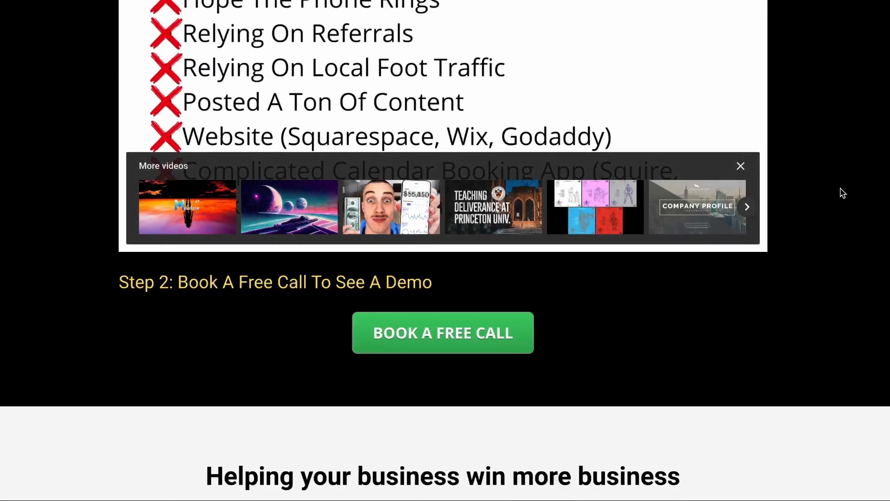
scroll(843, 193, down, 20)
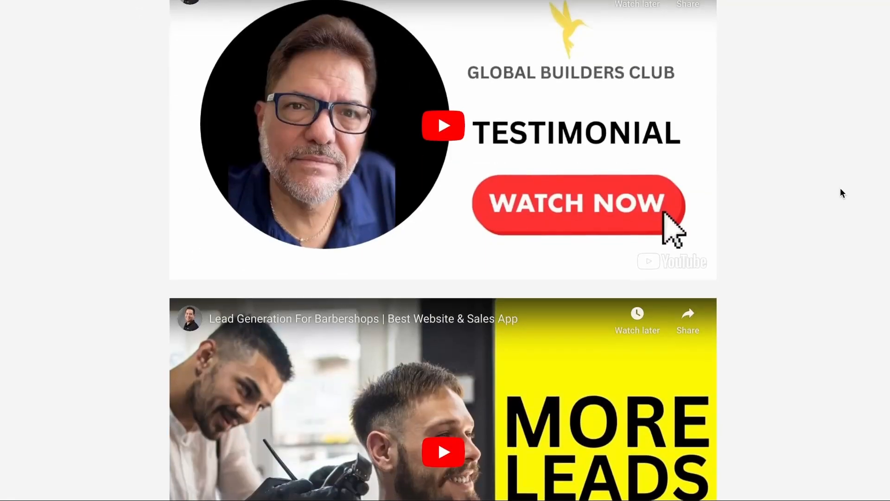
scroll(842, 193, down, 5)
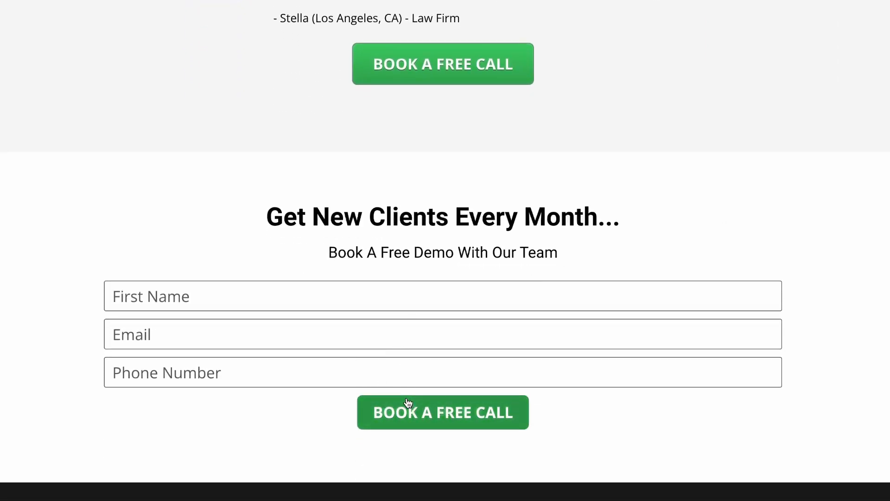
scroll(500, 251, down, 1)
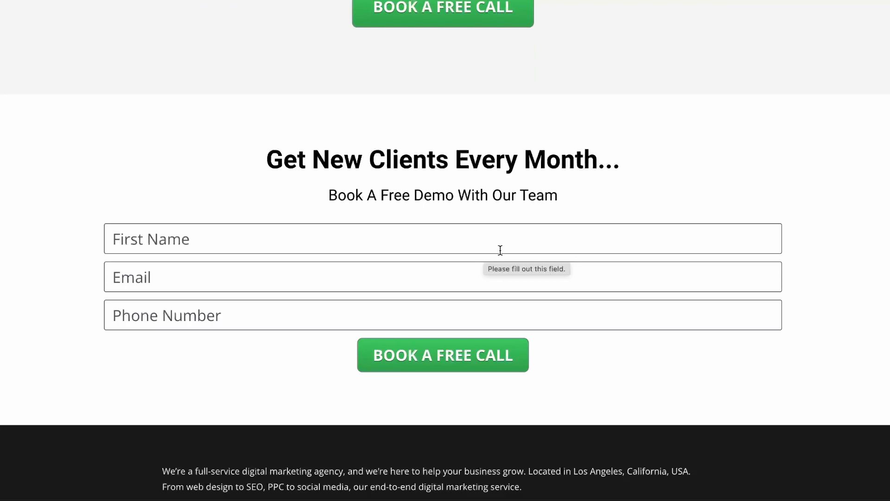
scroll(544, 200, up, 8)
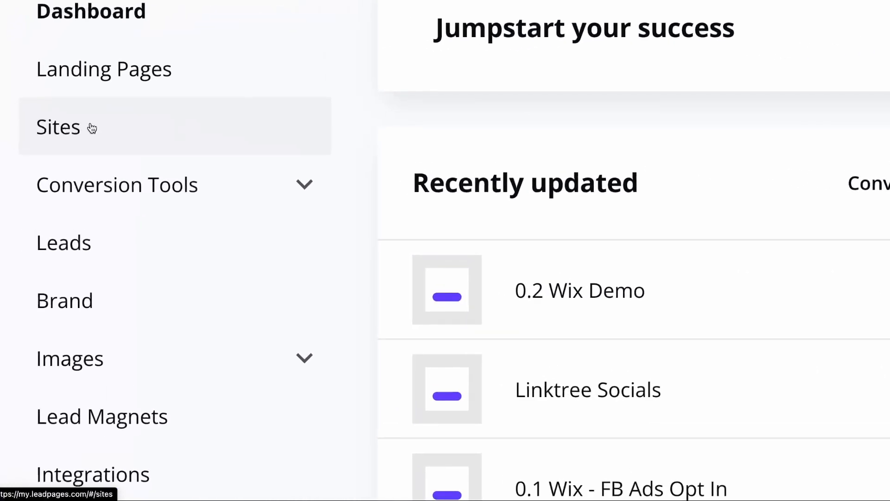
Start a new landing page from the landing page list and filter the templates to the Blank page type.
click(65, 139)
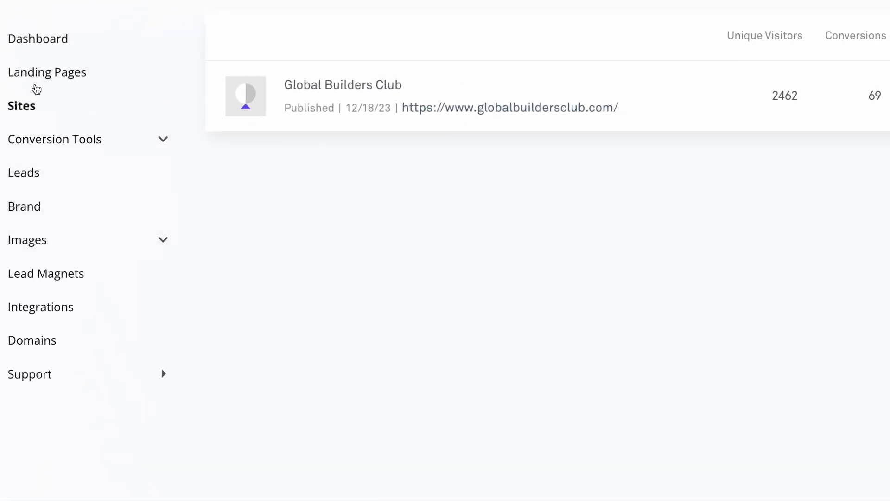
click(39, 77)
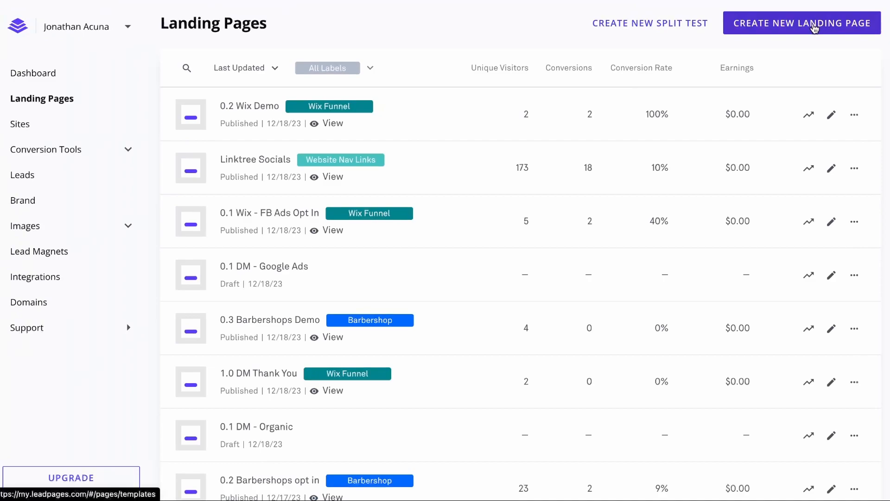
click(814, 27)
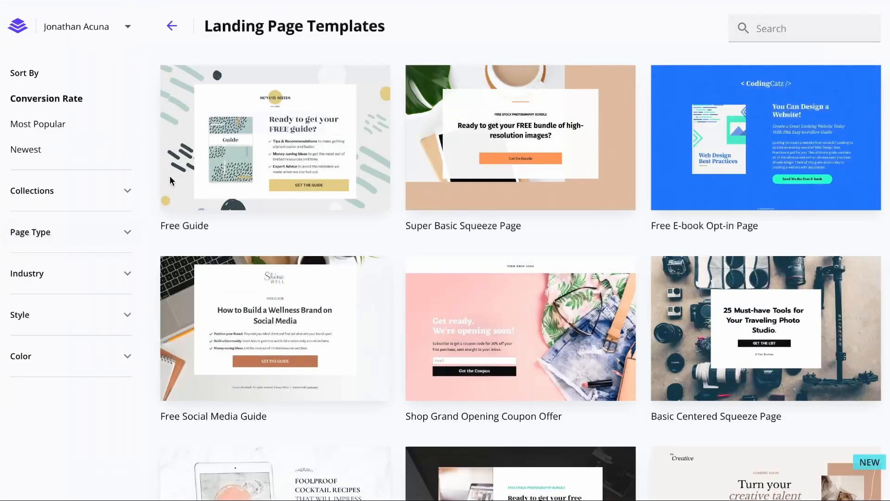
click(84, 231)
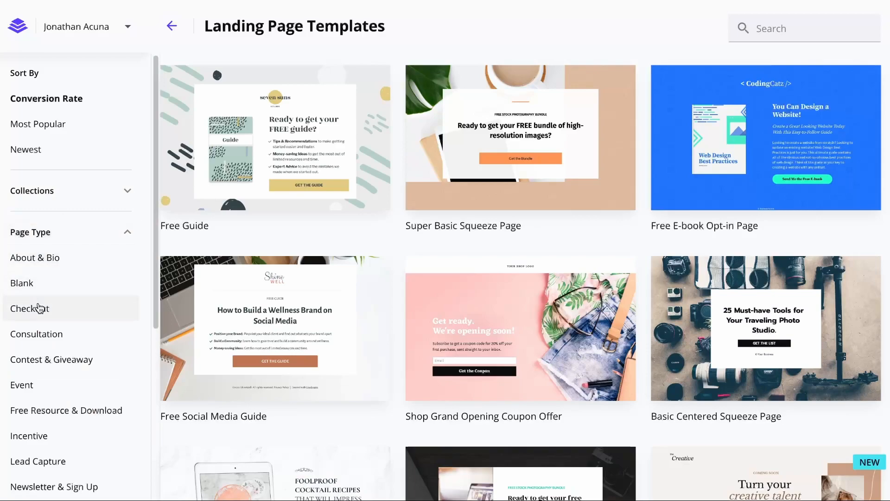
click(35, 293)
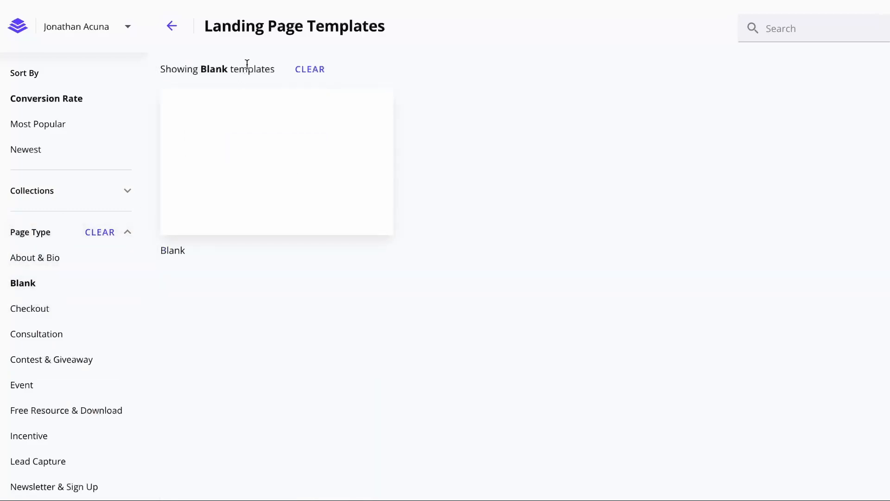
Choose the Blank template and name the new page "Landing page".
click(291, 150)
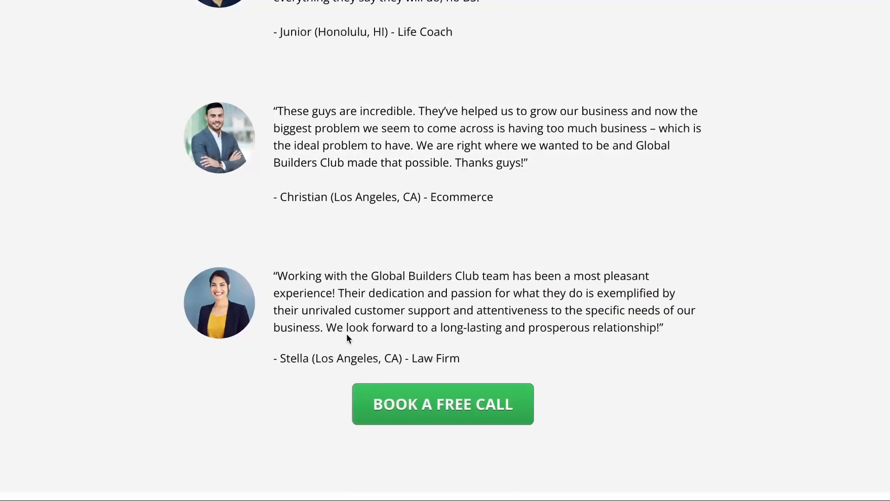
scroll(352, 278, up, 15)
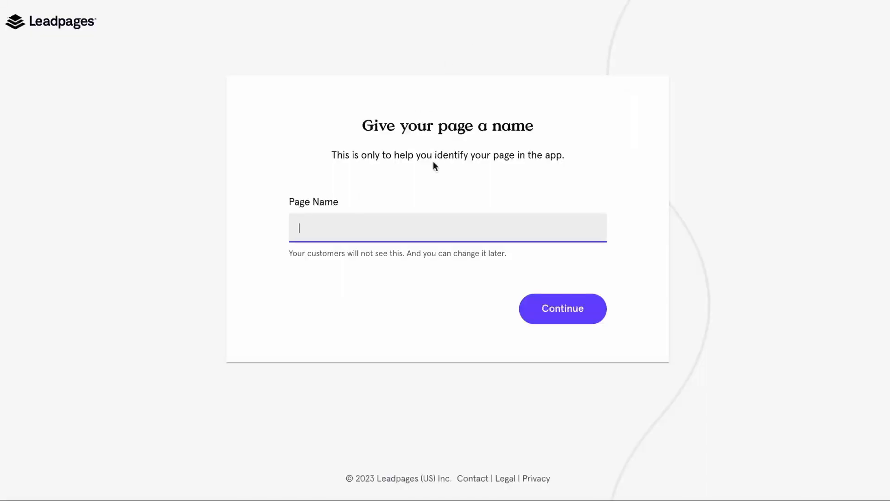
text(G)
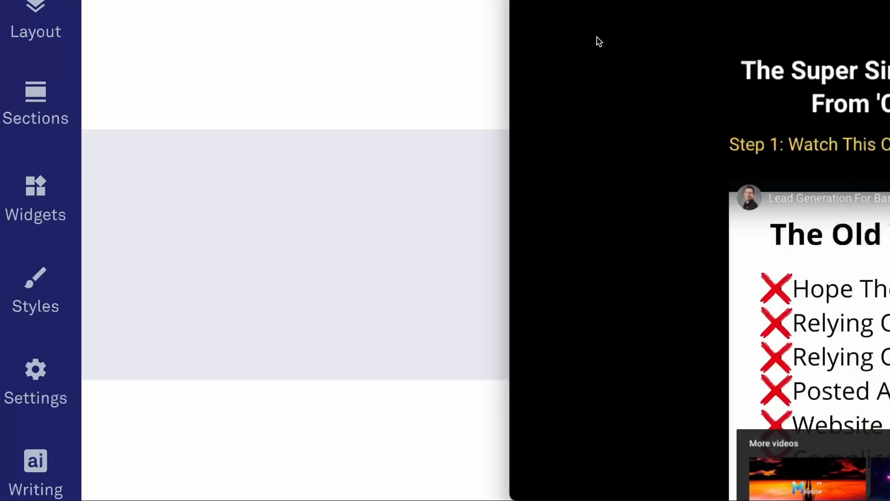
Study the section layout of the reference funnel page from the headline and video down to the lead form and footer.
scroll(517, 57, down, 5)
scroll(517, 58, up, 5)
scroll(16, 332, down, 5)
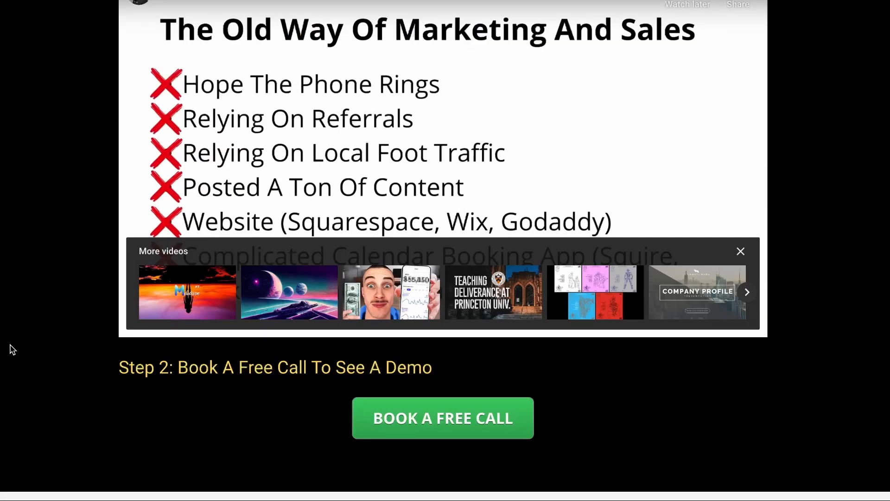
scroll(827, 370, up, 5)
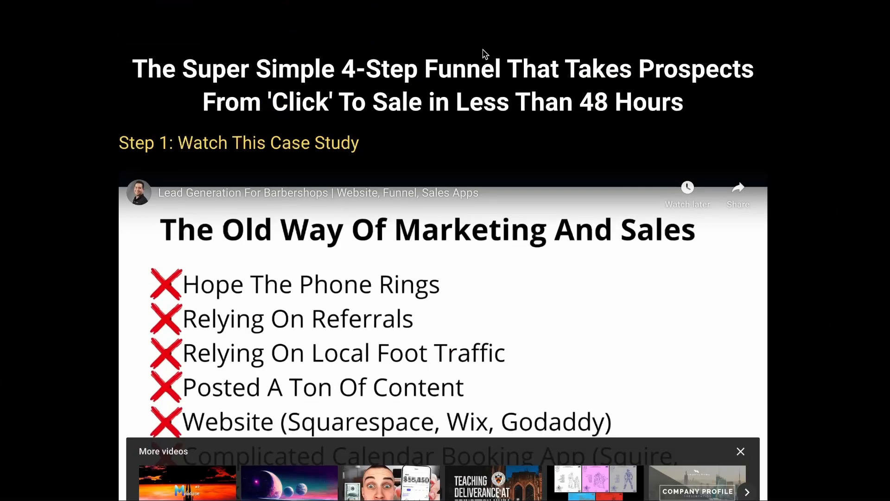
scroll(483, 57, down, 15)
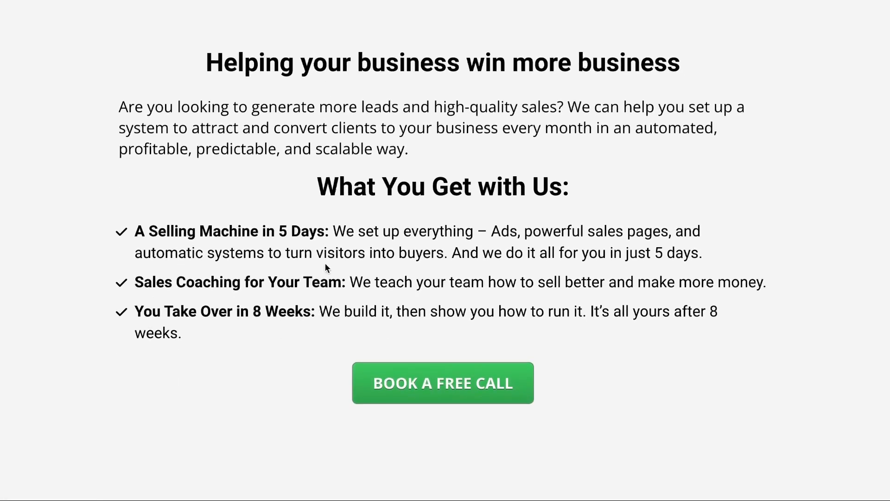
scroll(324, 263, down, 8)
scroll(488, 165, up, 5)
scroll(413, 83, down, 3)
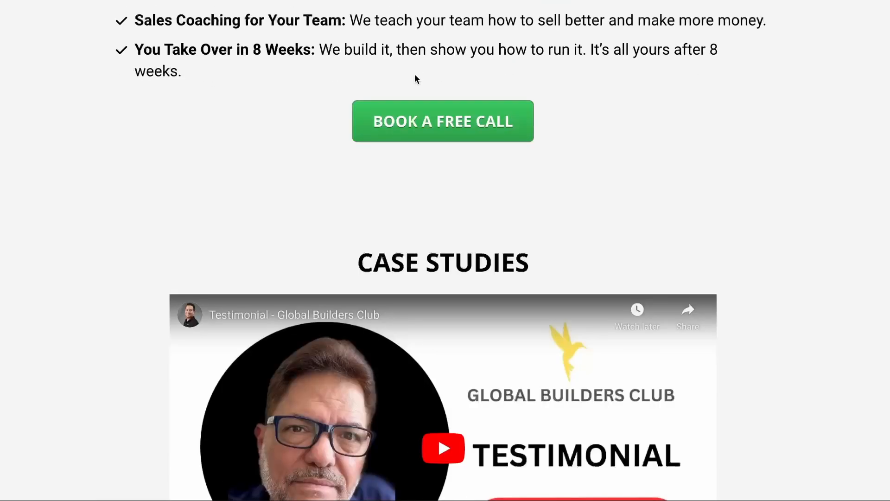
scroll(204, 103, down, 4)
scroll(131, 241, down, 13)
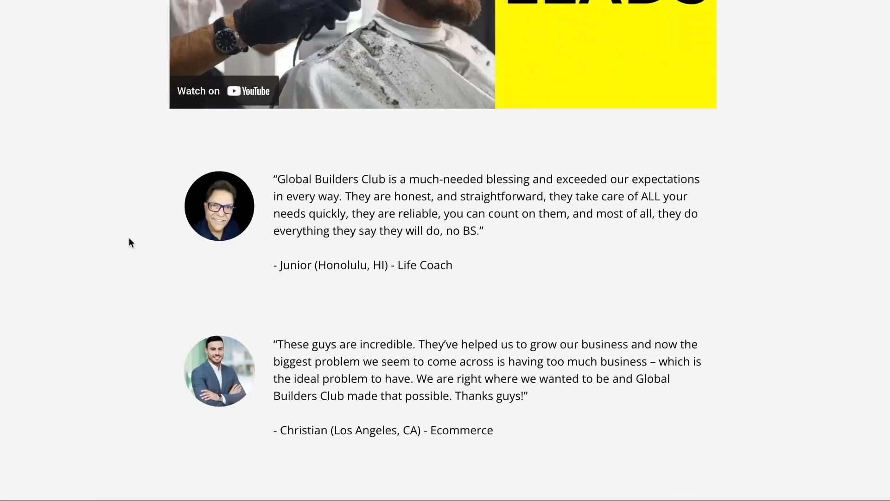
scroll(130, 242, down, 15)
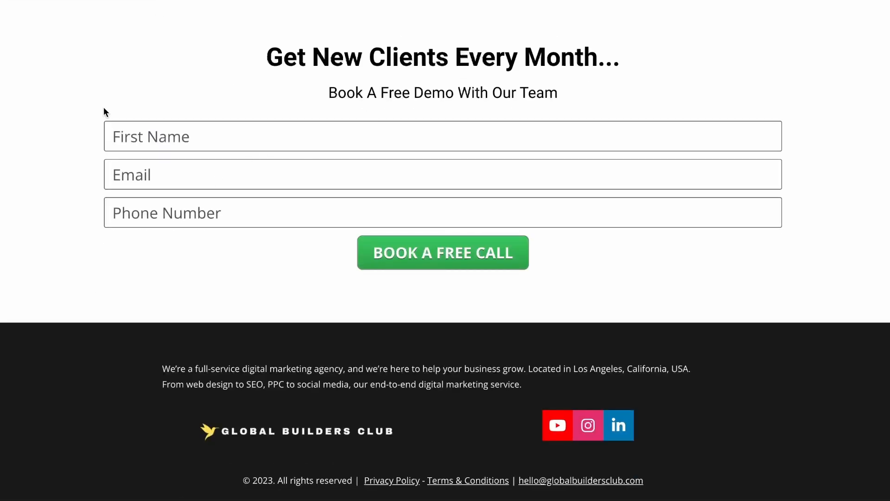
scroll(127, 172, up, 4)
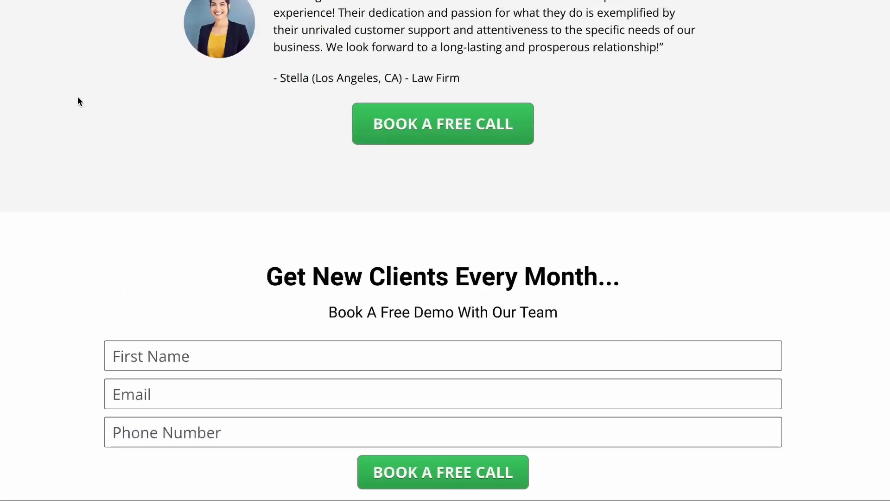
drag(250, 279, 327, 313)
drag(132, 248, 537, 496)
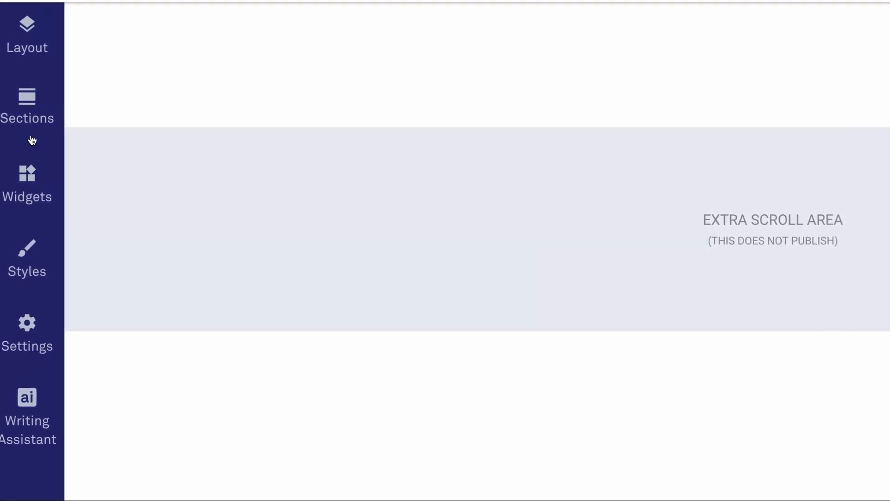
Add a single-column Blank section to the top of the empty landing page.
click(29, 116)
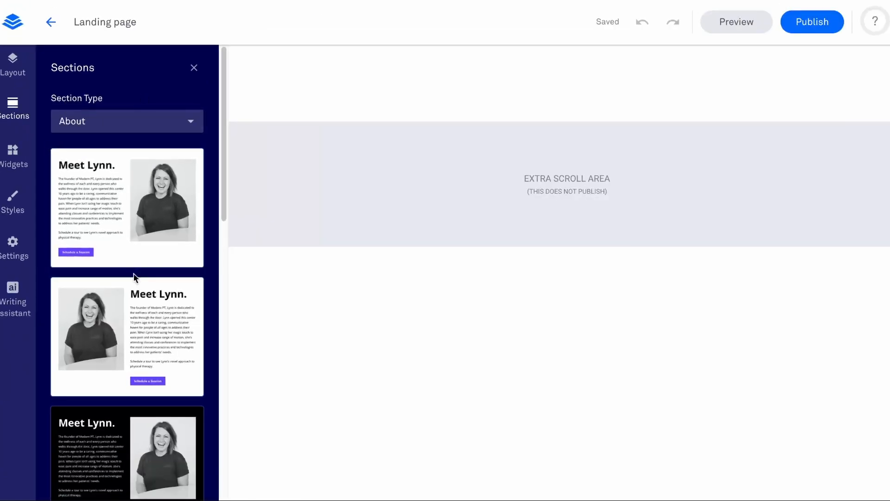
click(124, 121)
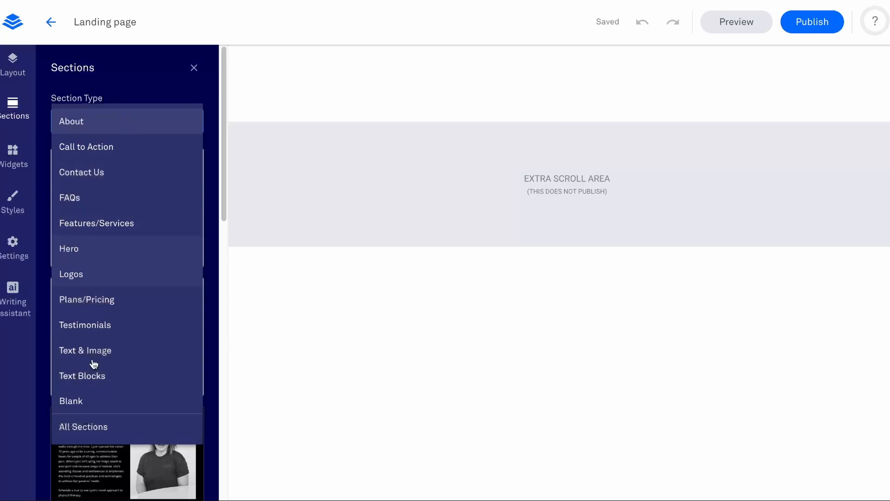
click(86, 406)
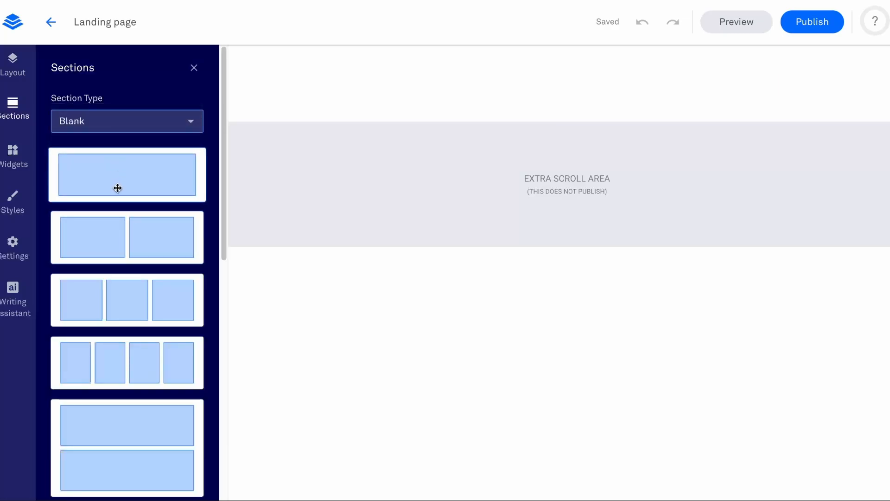
drag(127, 183, 518, 208)
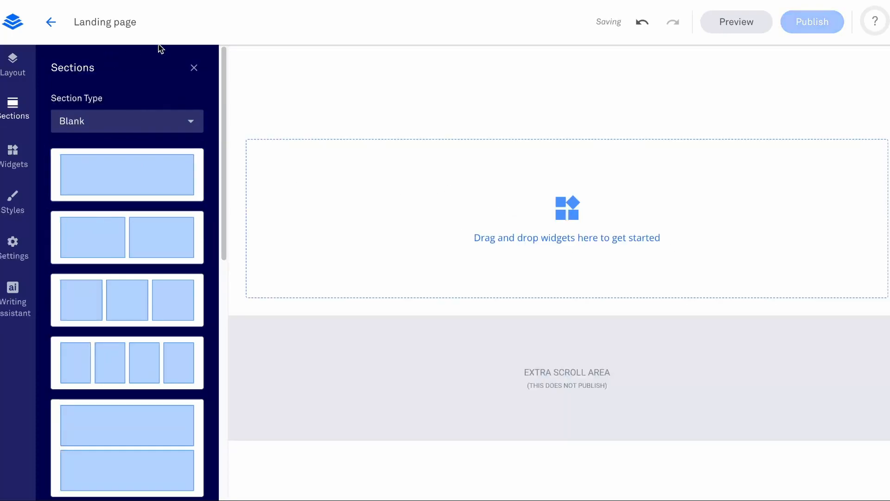
click(193, 68)
Add a Text widget, a Video widget and a Button widget, stacked in that order, to the blank section.
click(12, 156)
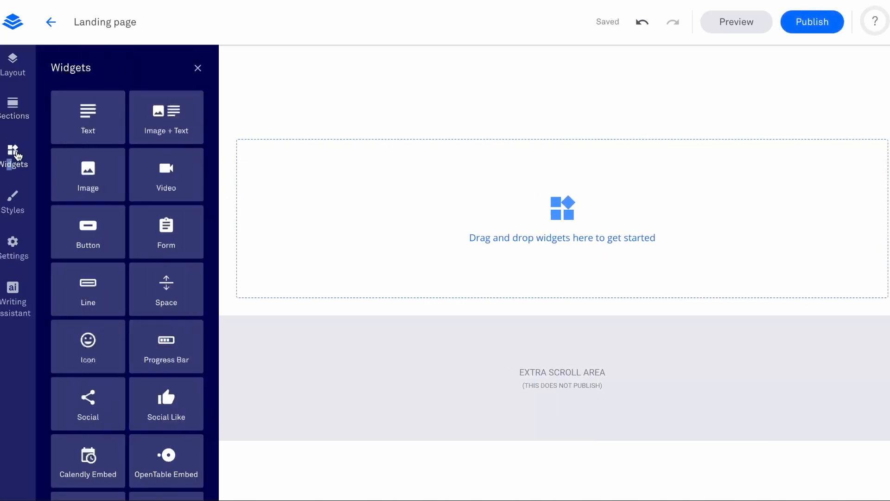
drag(88, 123, 701, 225)
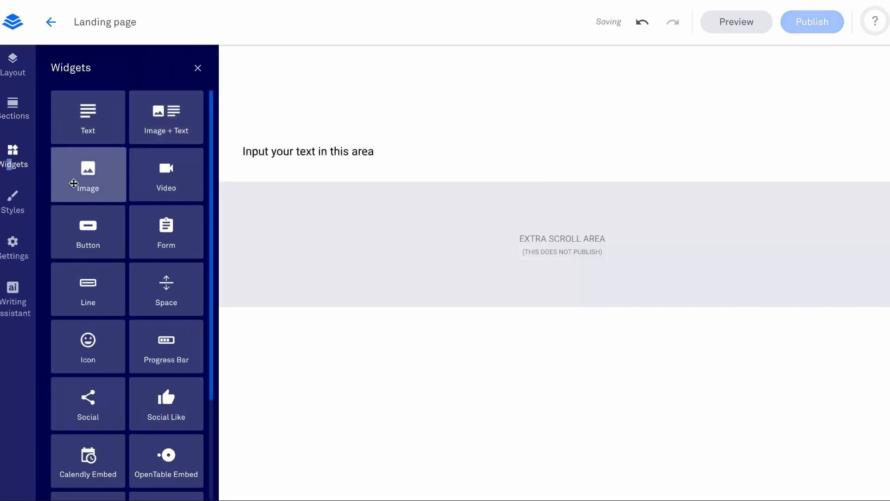
drag(165, 174, 395, 224)
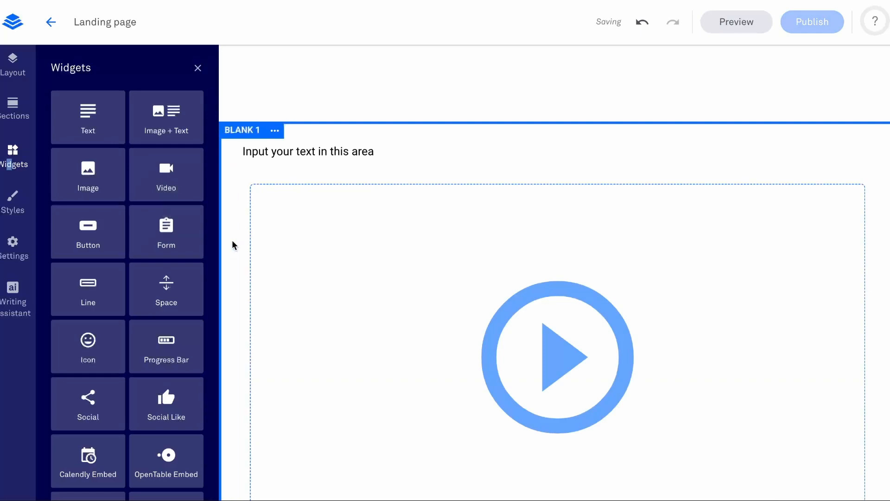
scroll(377, 270, down, 4)
drag(88, 232, 342, 407)
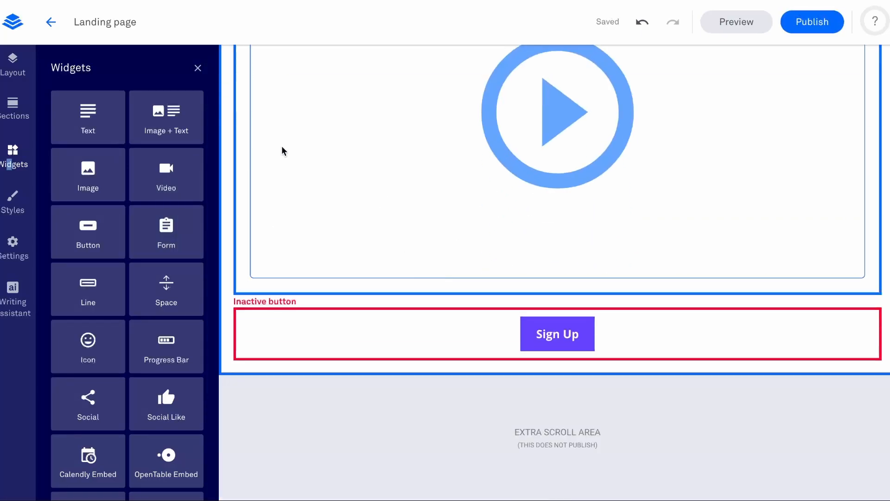
click(198, 69)
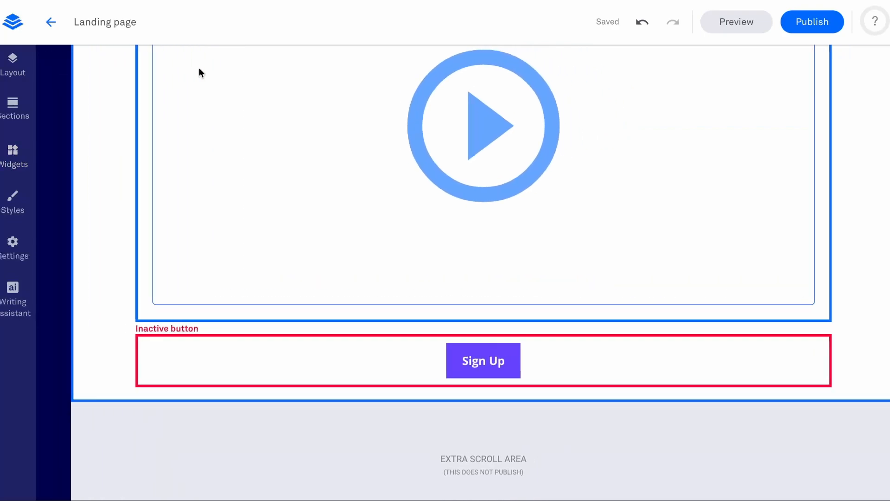
Delete the empty Hero section above the section containing the text, video and button.
scroll(555, 288, up, 5)
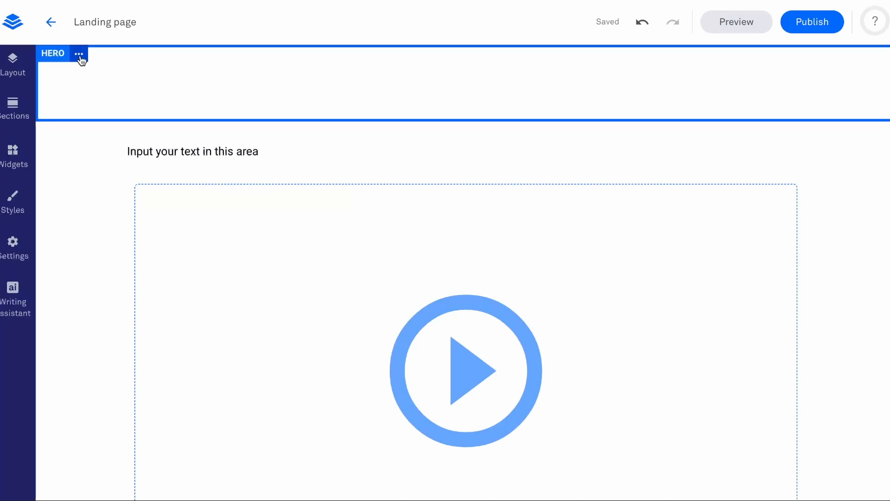
click(80, 54)
click(140, 163)
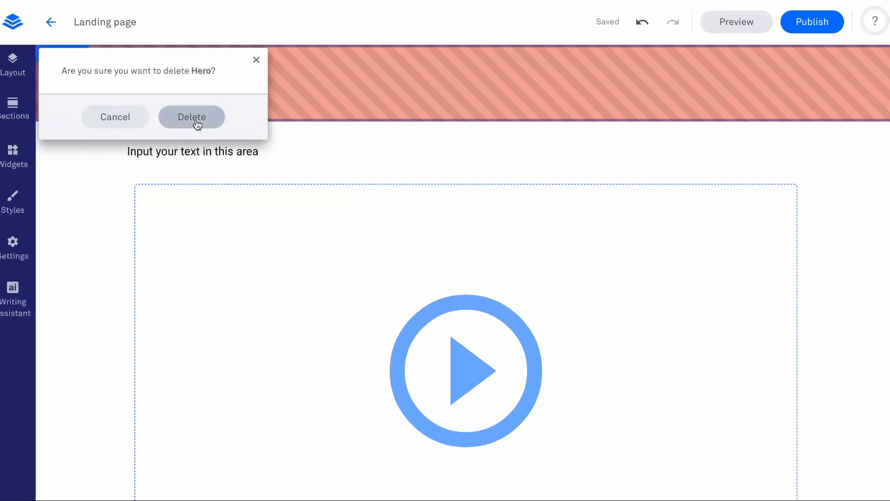
click(194, 118)
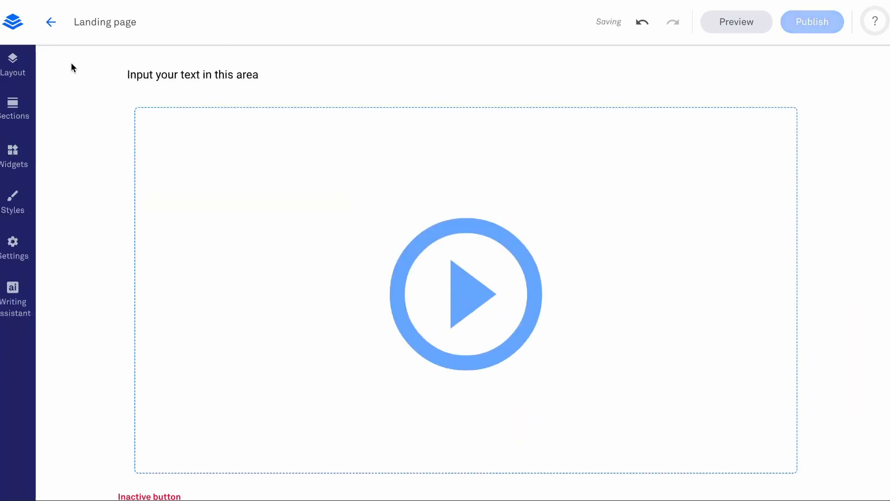
click(99, 21)
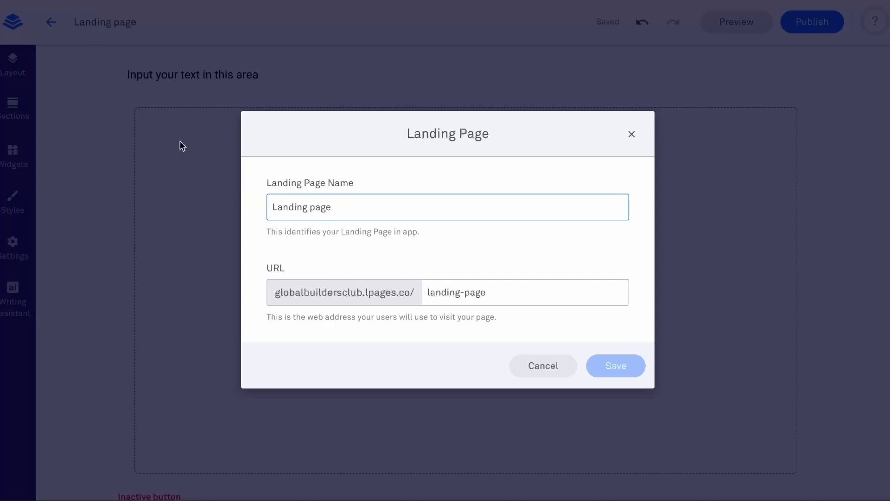
click(543, 366)
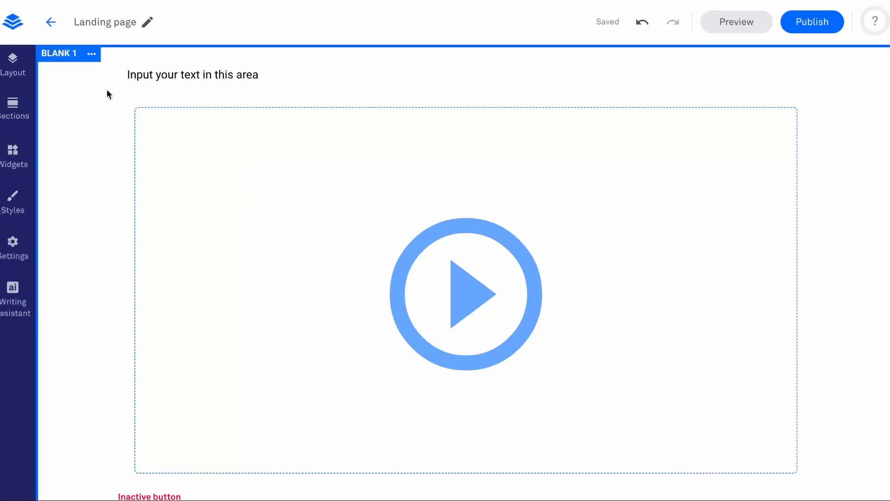
click(92, 54)
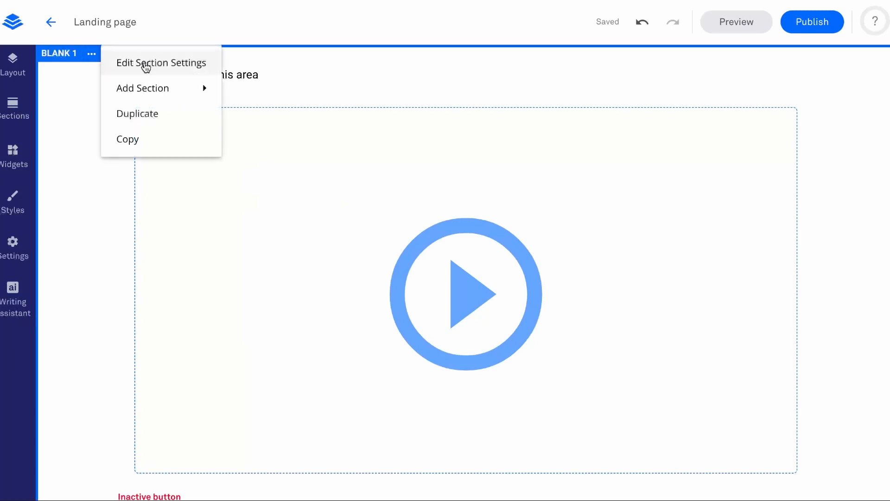
click(146, 67)
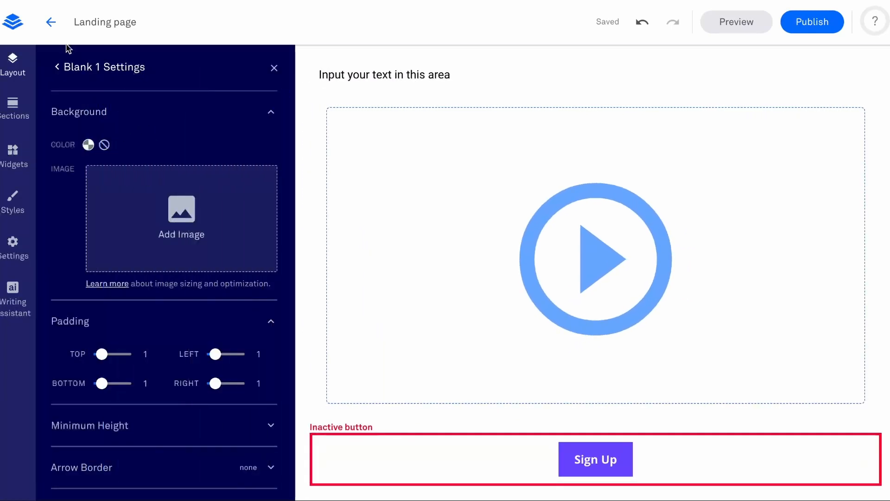
click(59, 68)
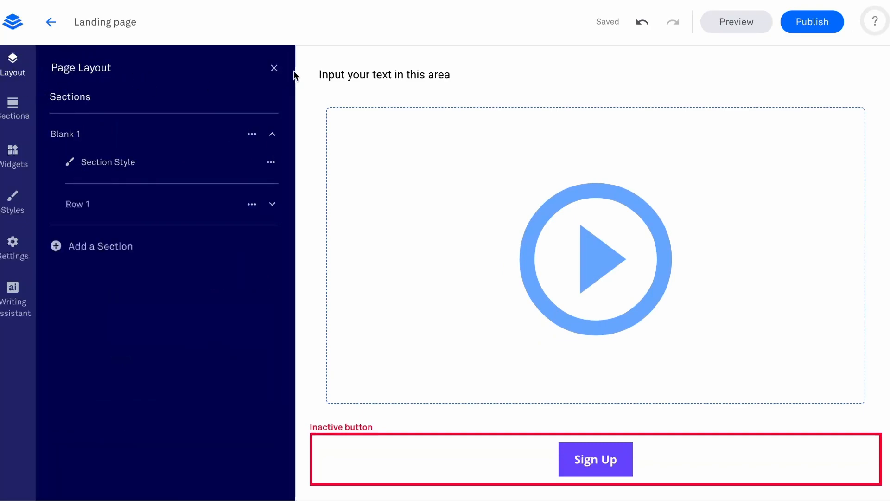
click(274, 69)
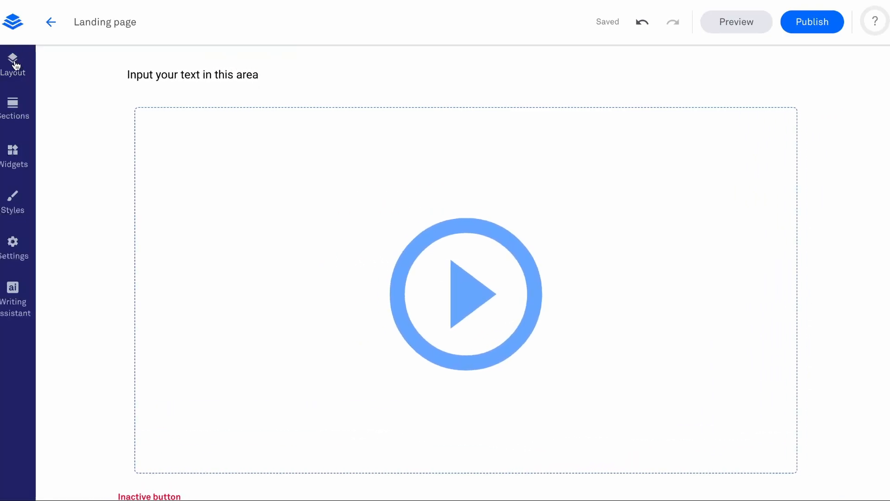
Rename the Blank 1 section to "hero" in the page layout.
click(14, 64)
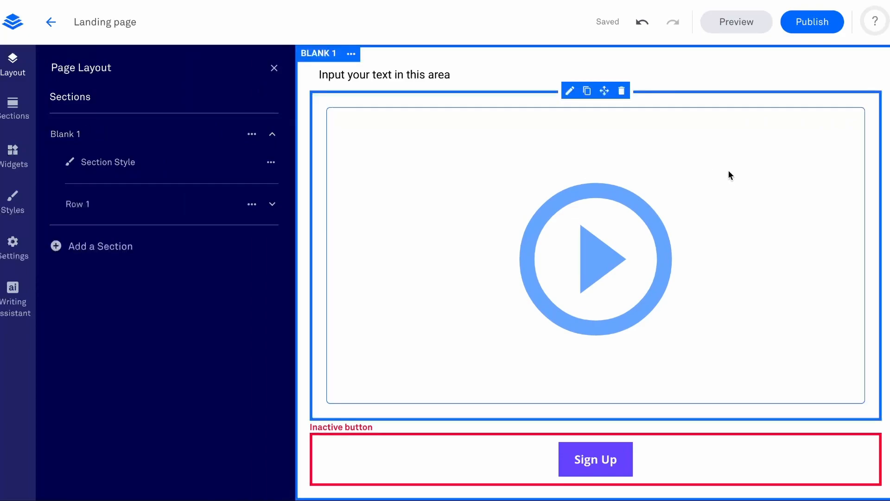
click(271, 134)
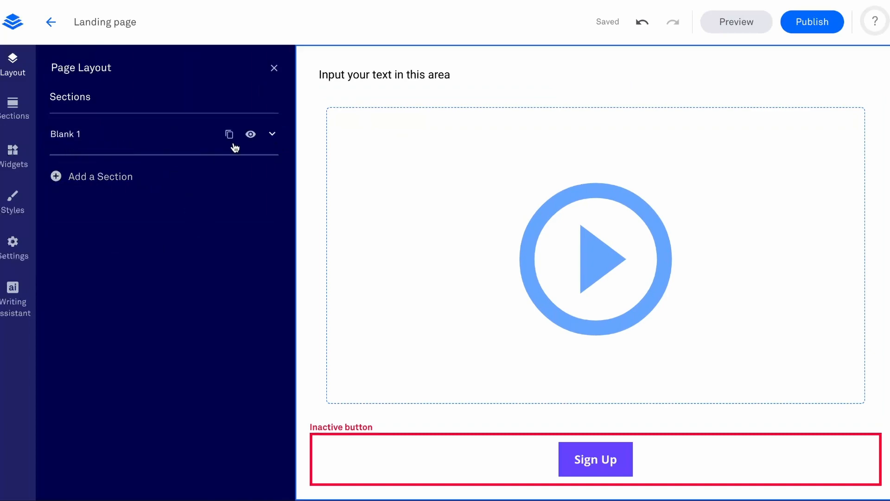
click(273, 135)
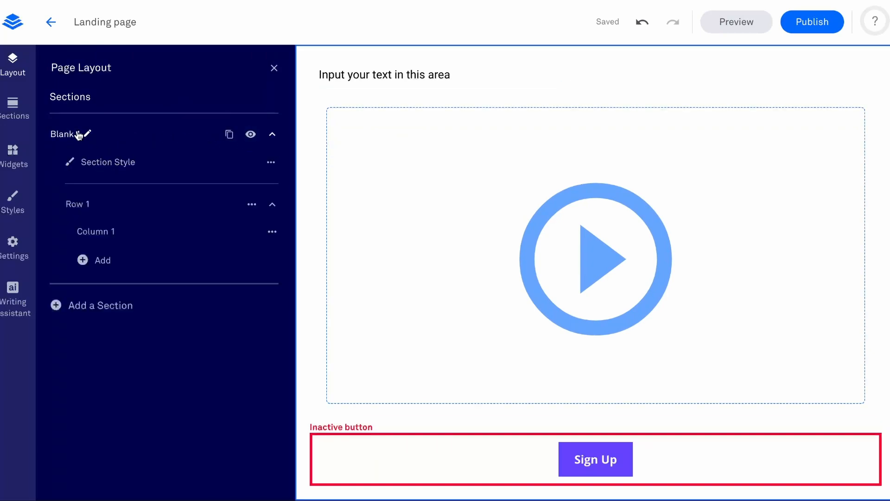
click(90, 135)
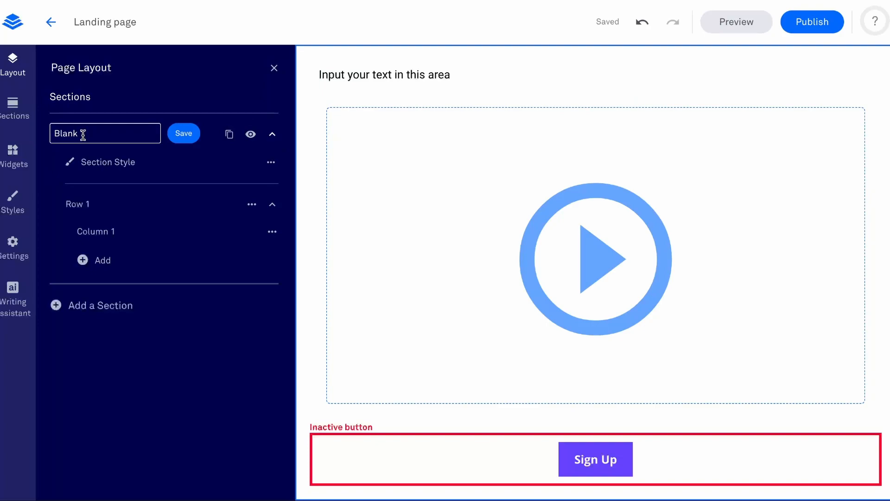
triple_click(83, 135)
text(hro)
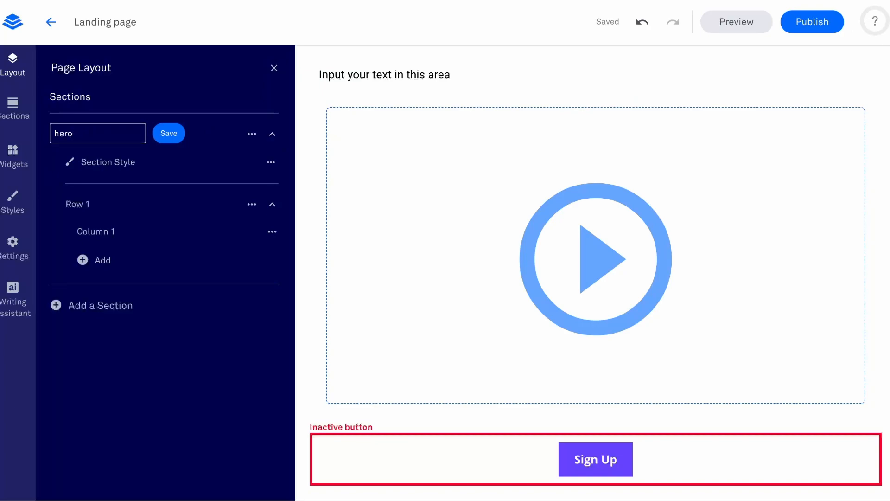
click(179, 134)
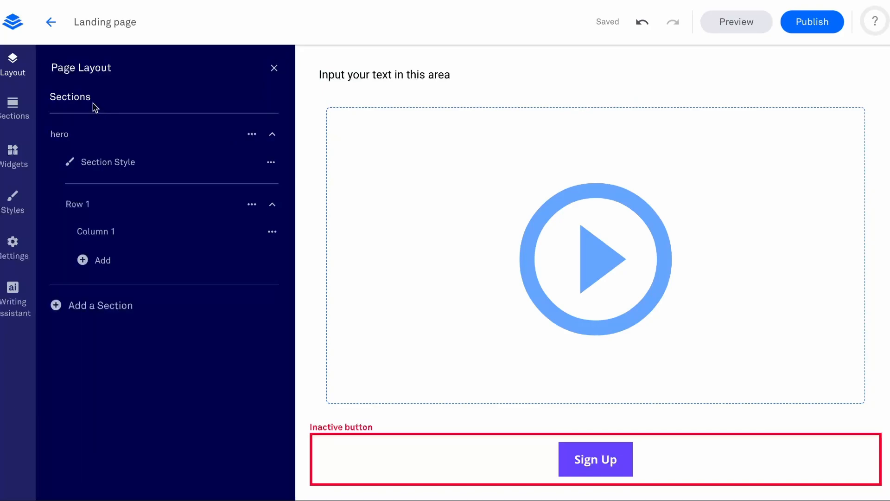
click(275, 69)
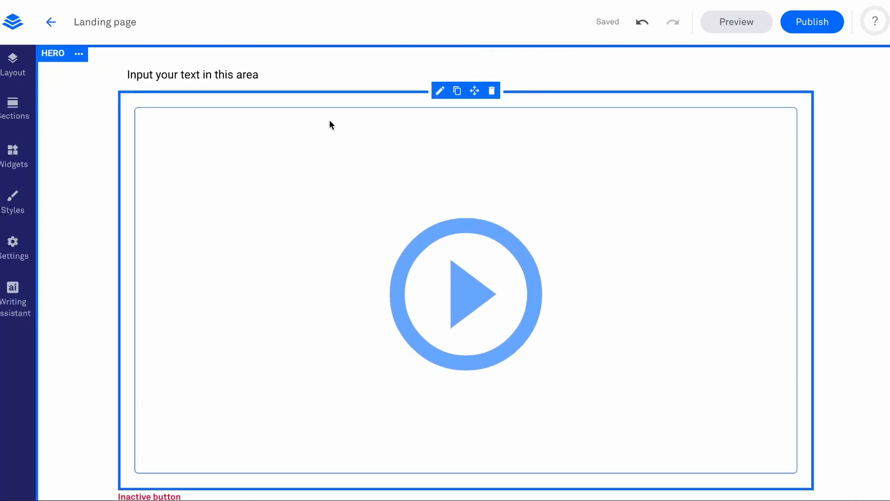
Examine the global font styles for headlines and normal text, including the font, text size and line spacing choices.
click(376, 80)
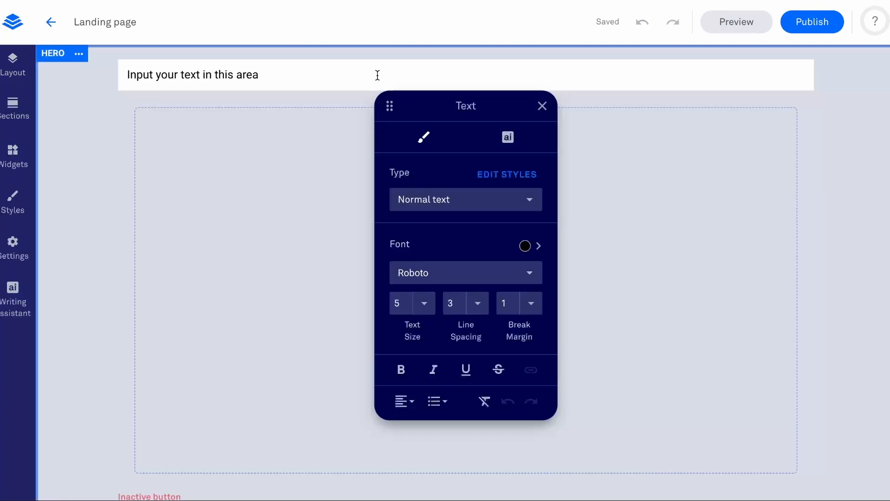
drag(378, 75, 83, 77)
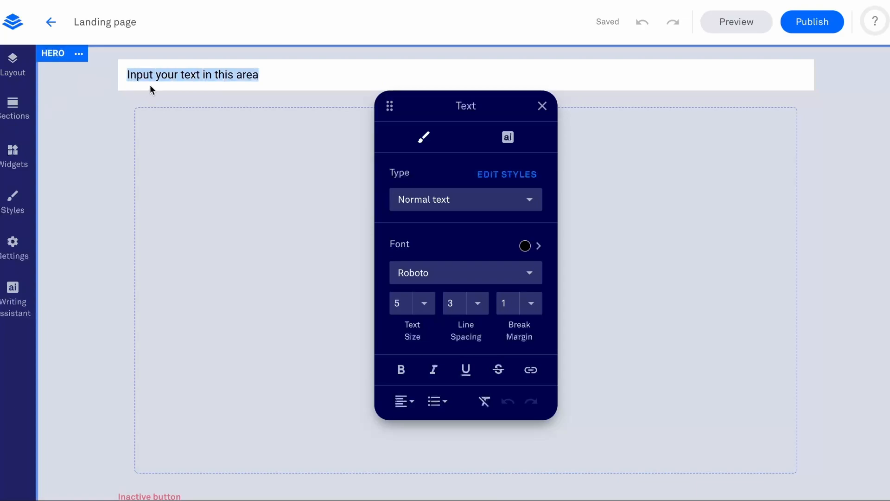
drag(184, 75, 267, 71)
drag(343, 80, 91, 79)
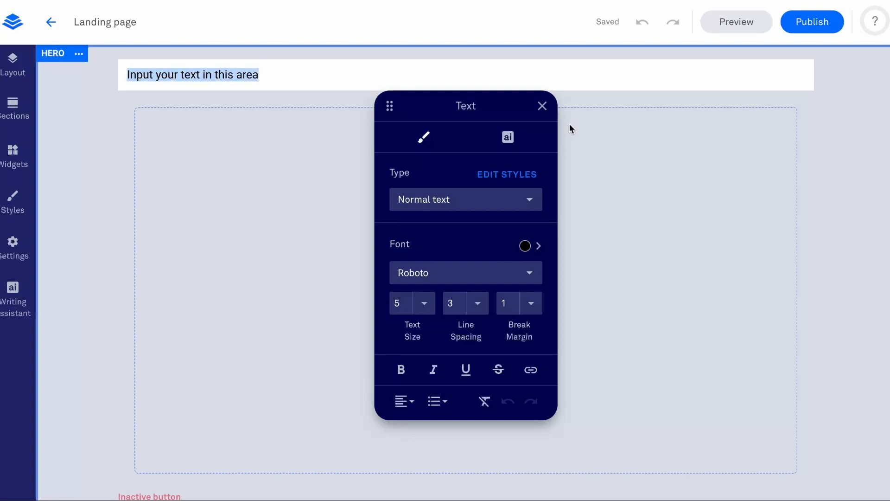
click(524, 184)
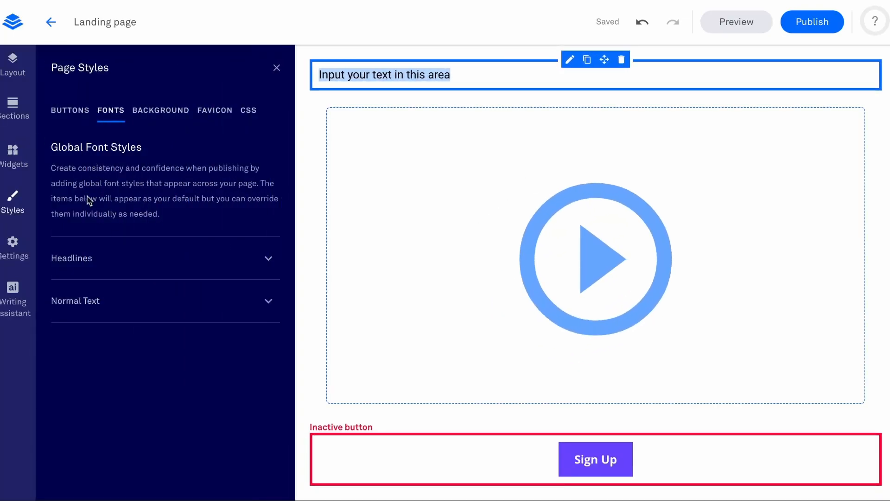
click(83, 268)
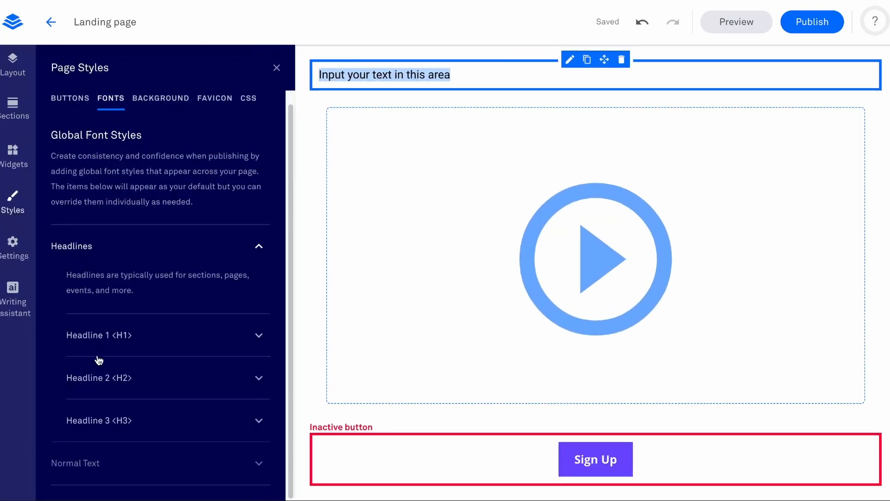
click(79, 463)
scroll(79, 462, down, 5)
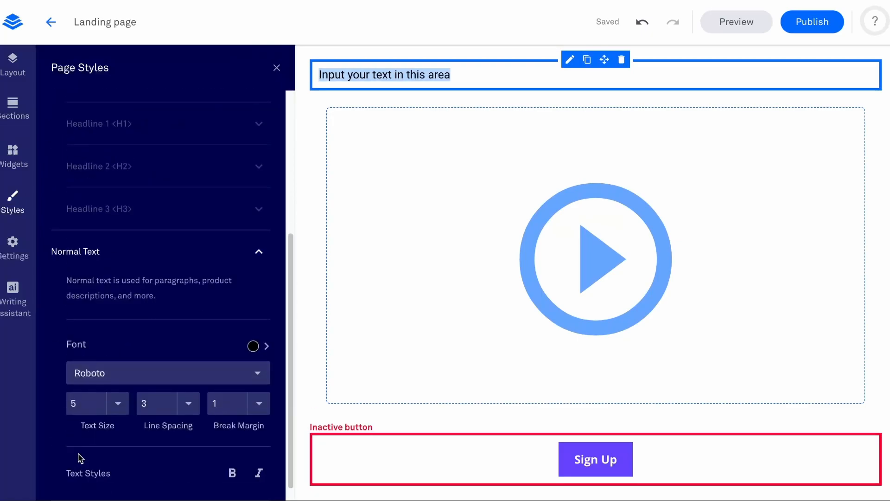
click(116, 371)
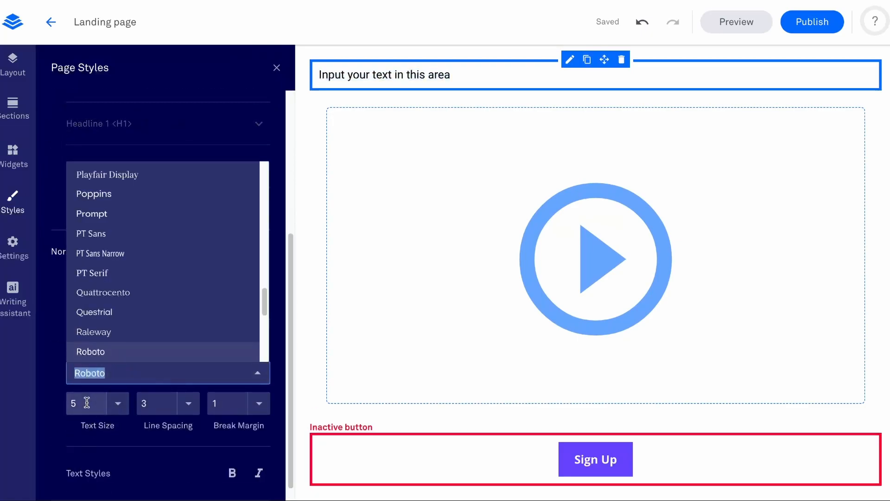
click(81, 399)
click(101, 379)
click(152, 375)
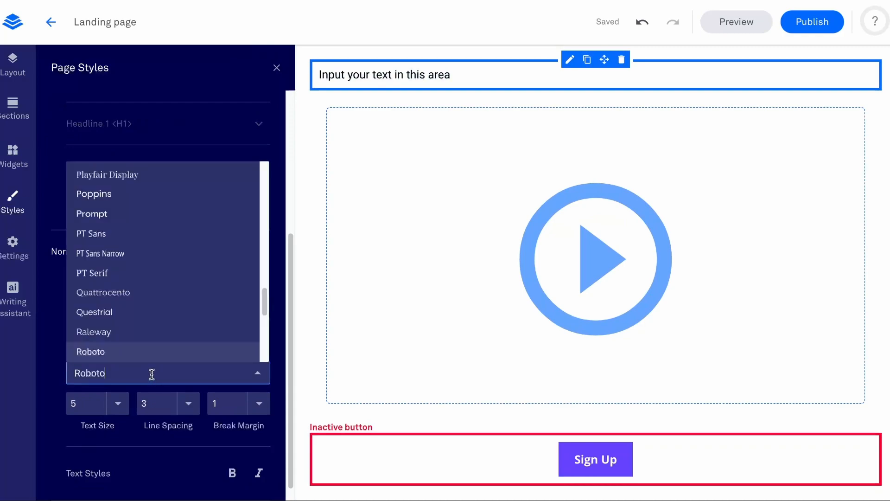
click(133, 352)
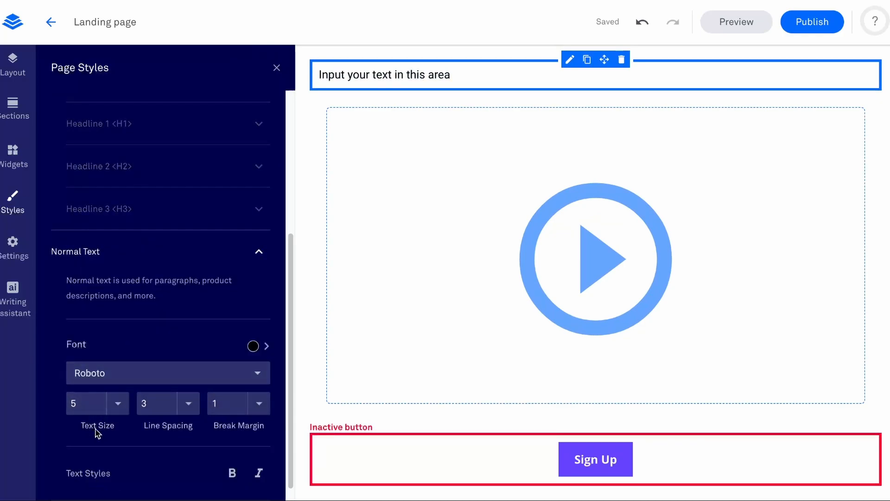
click(83, 407)
click(188, 404)
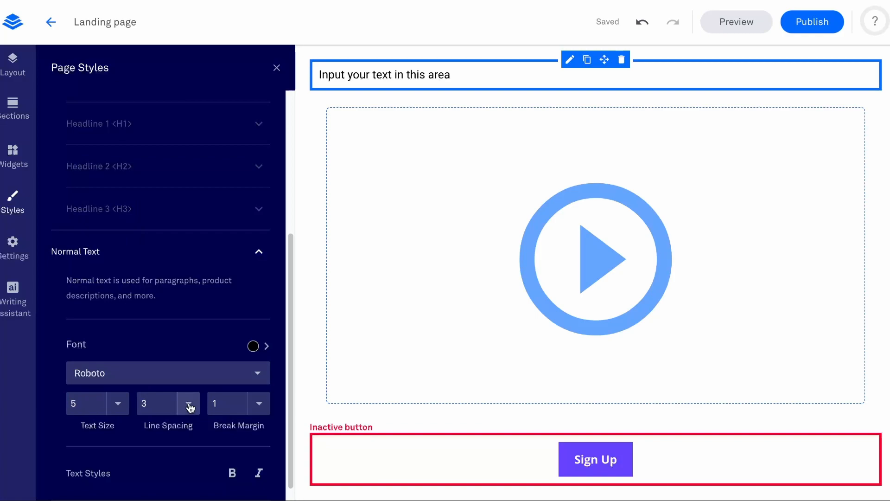
click(454, 57)
Duplicate the placeholder sentence "Input your text in this area" onto a second line of the text widget above the video.
click(460, 77)
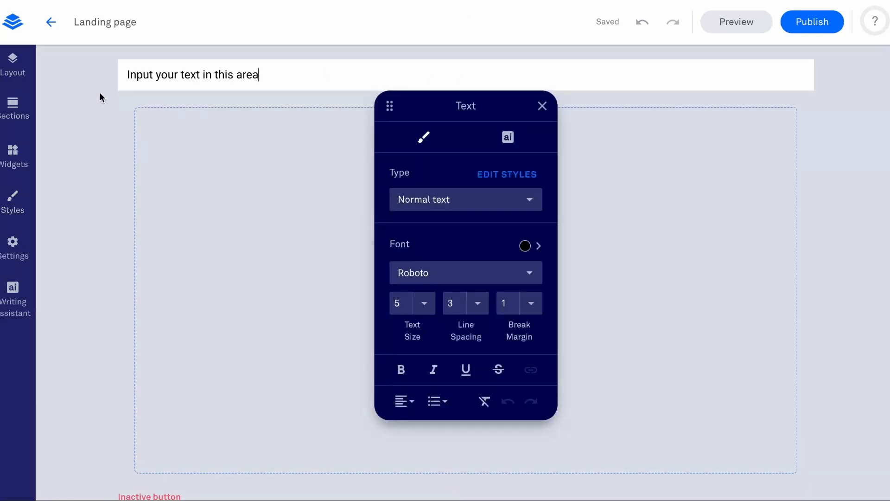
drag(287, 73, 104, 65)
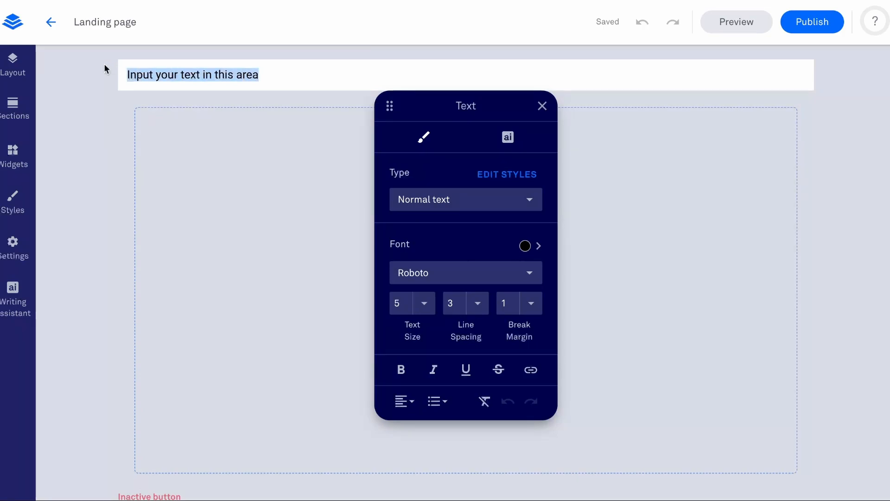
key(ctrl+c)
key(Right)
key(Return)
key(ctrl+v)
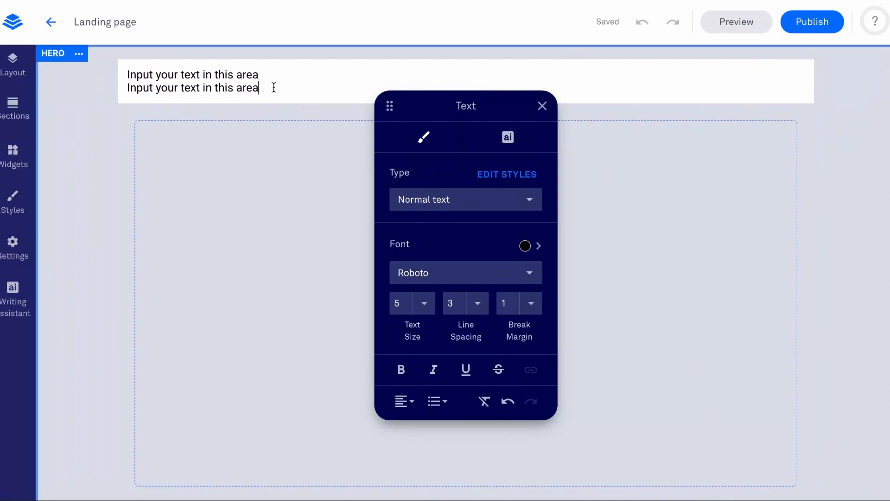
Set the line spacing of both placeholder text lines above the video to 5.
drag(273, 88, 126, 65)
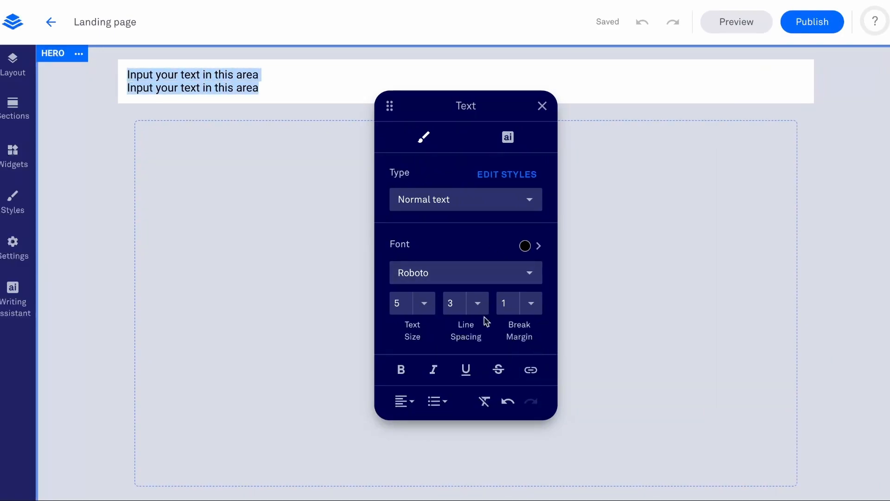
click(476, 304)
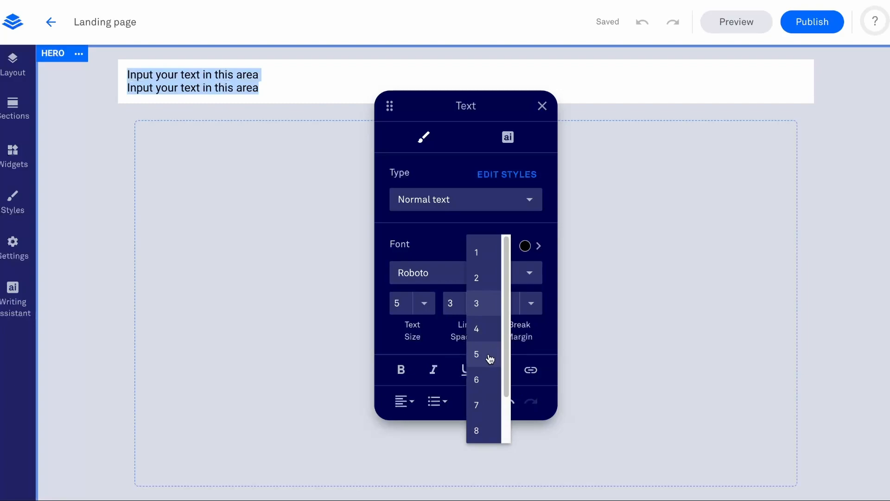
click(488, 356)
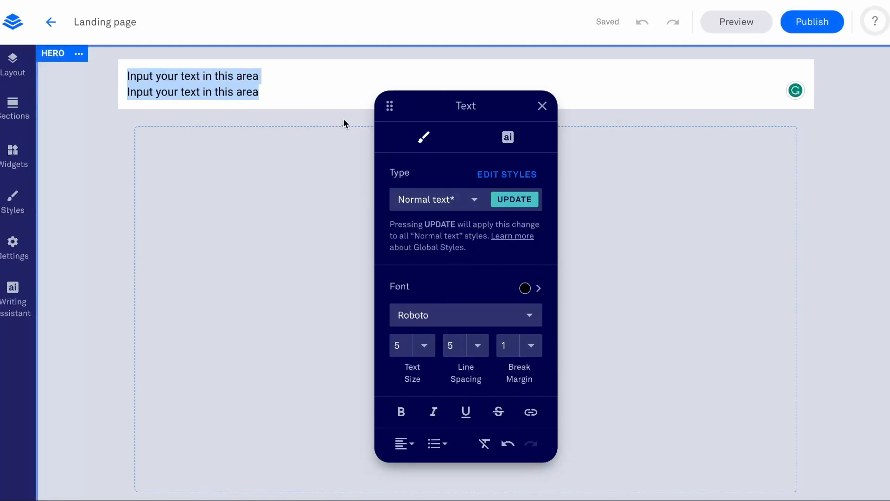
Add a third line "Input your text in this area" to the text widget and set the break margin to 7.
click(259, 92)
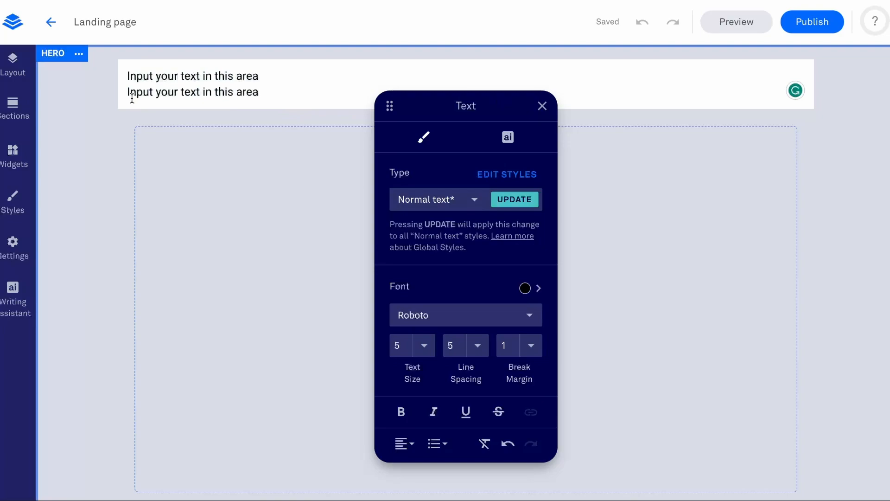
key(Return)
key(ctrl+v)
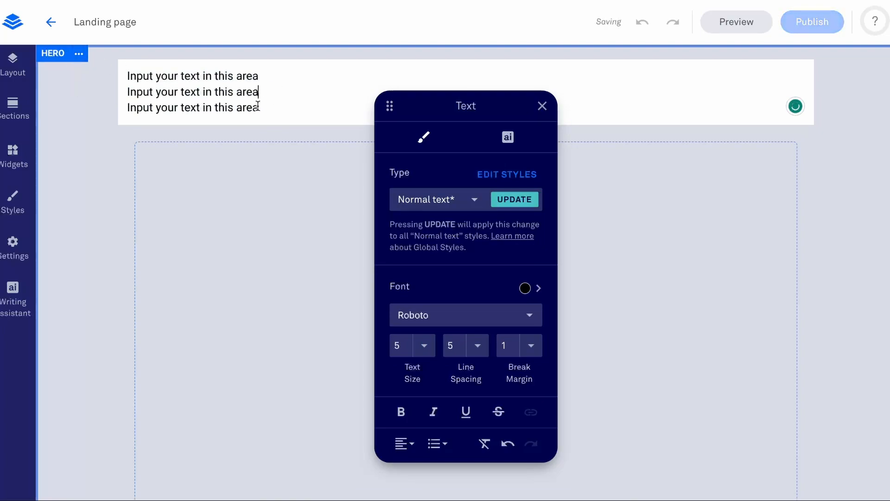
click(533, 348)
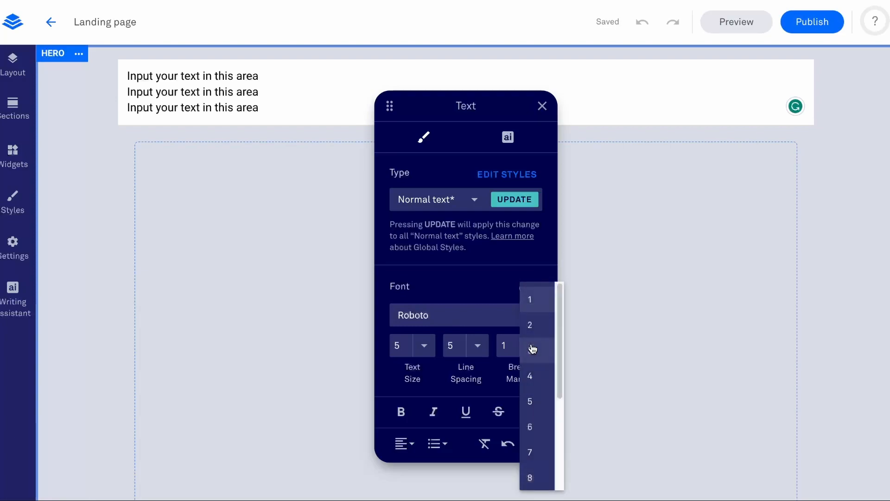
click(536, 445)
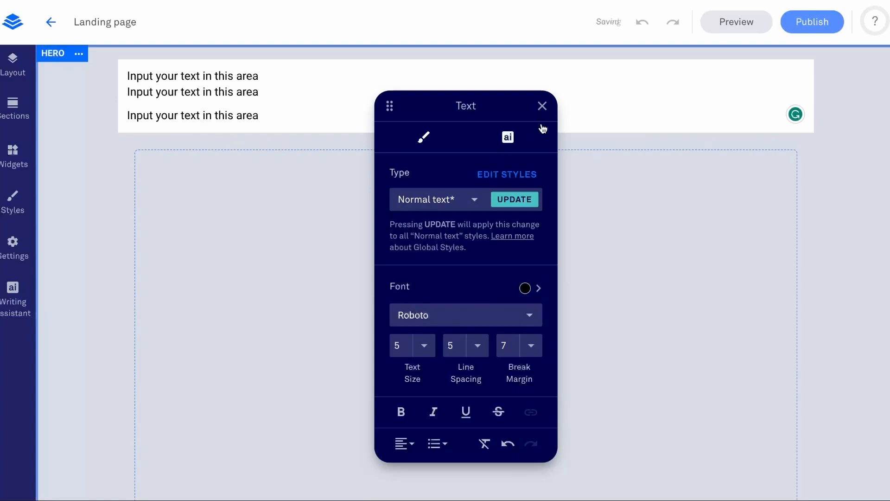
Replace the placeholder lines with the headline "The Super Simple 4-Step Funnel That Takes Prospects From 'Click' To Sale in Less Than 48 Hours".
drag(522, 115, 233, 221)
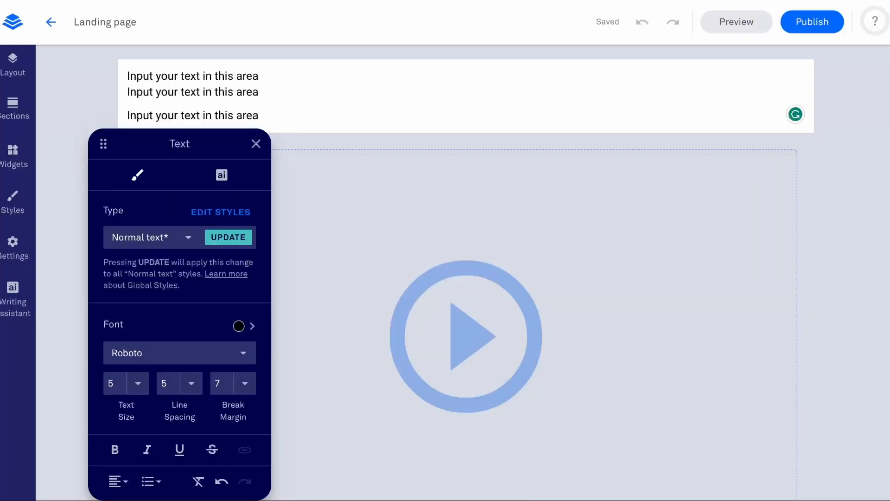
key(ctrl+z)
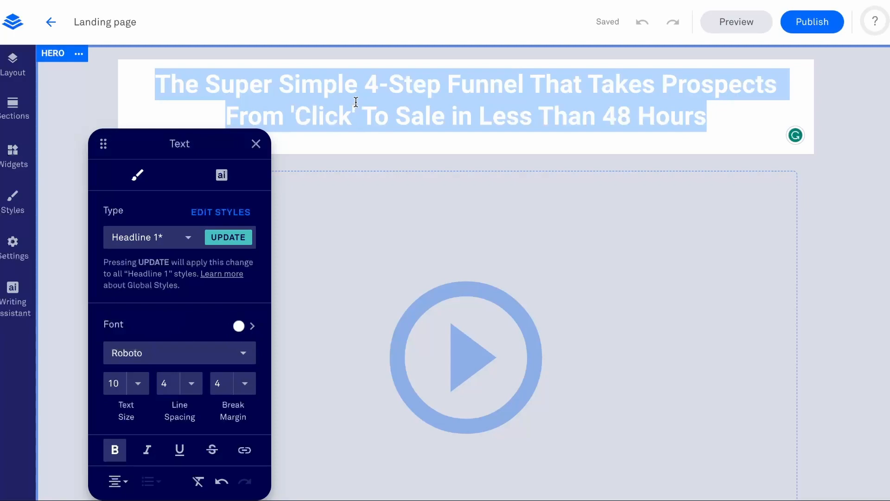
Try the custom color black (000000) on the headline text and return it to white (FFFFFF).
click(239, 327)
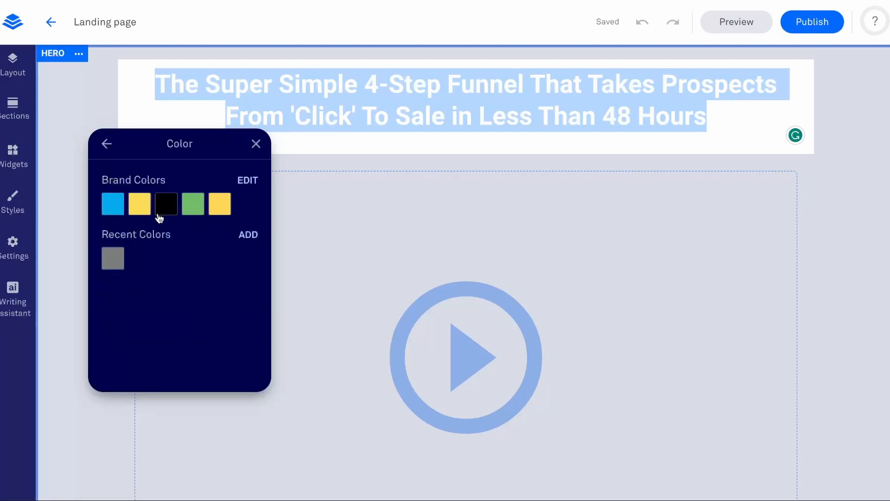
click(249, 238)
drag(218, 255, 100, 273)
double_click(197, 324)
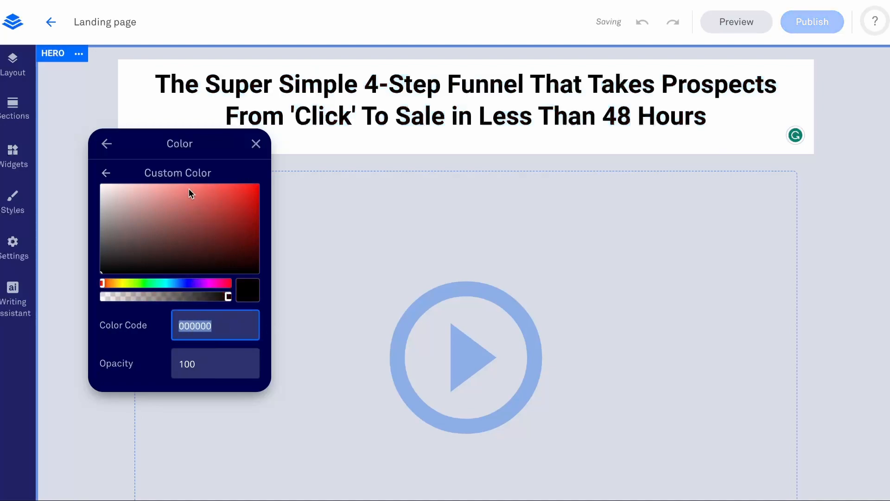
click(106, 172)
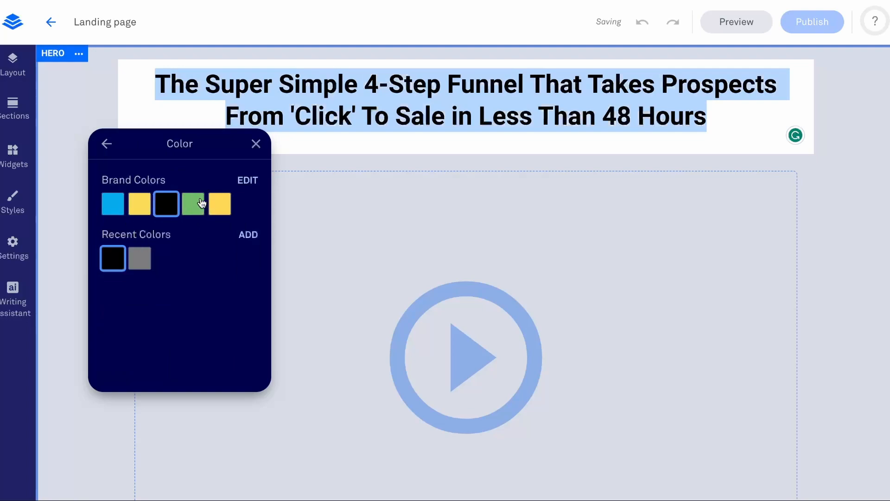
click(240, 235)
drag(234, 256, 33, 198)
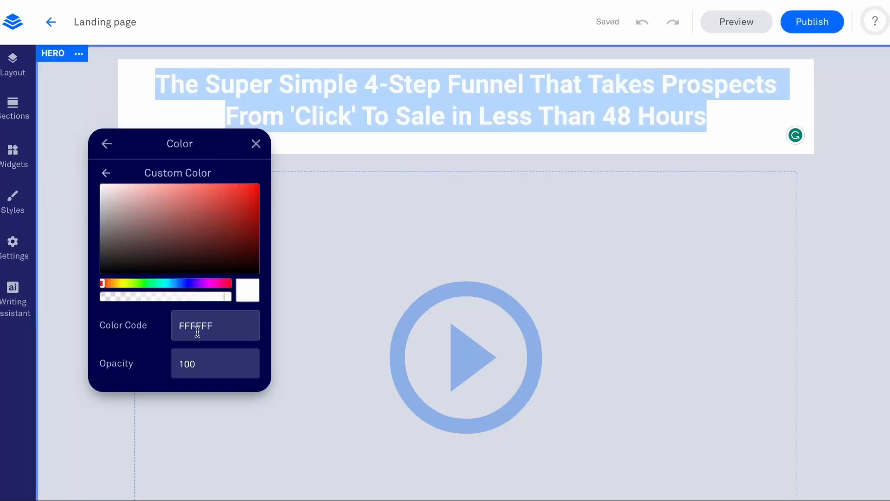
click(142, 98)
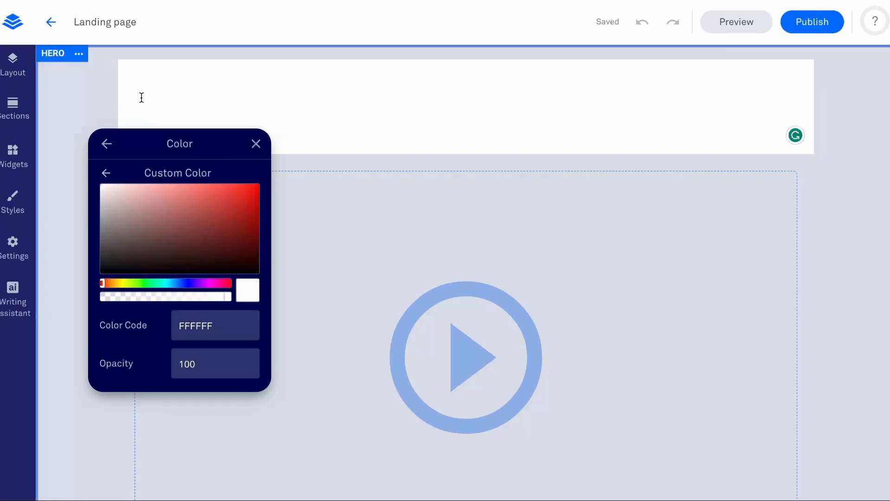
Set the background color of the hero section to black in its section settings.
click(71, 67)
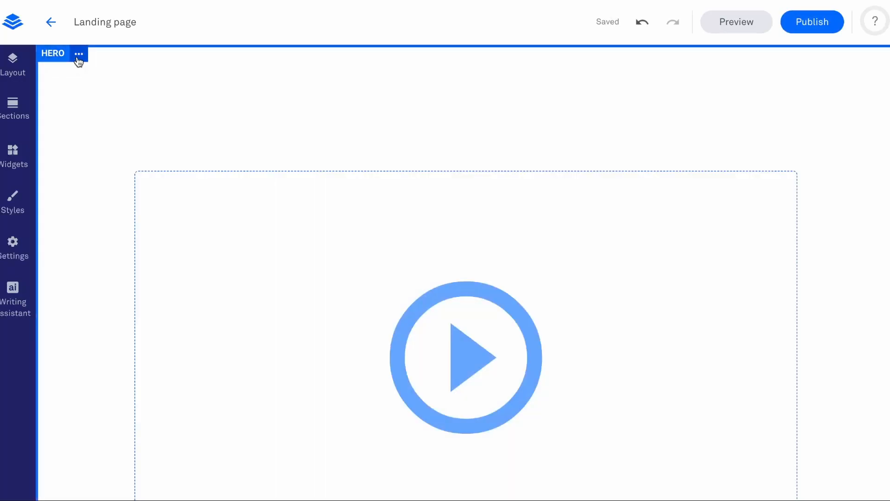
click(78, 56)
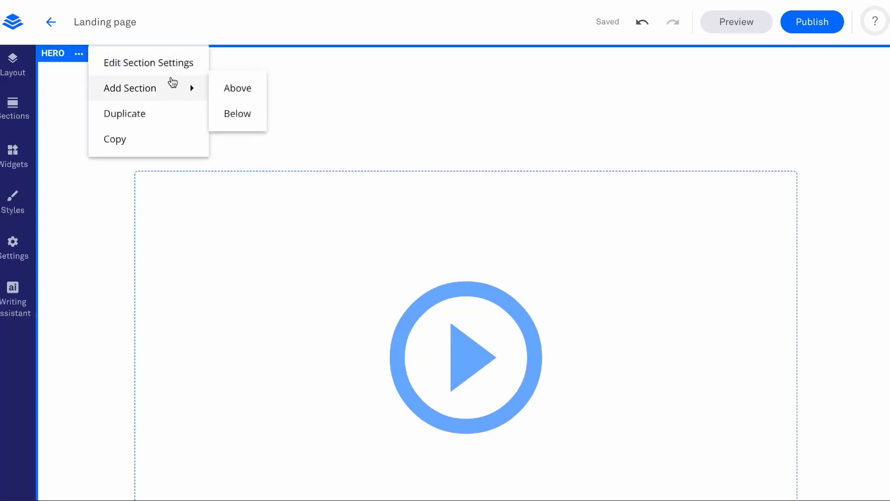
click(172, 70)
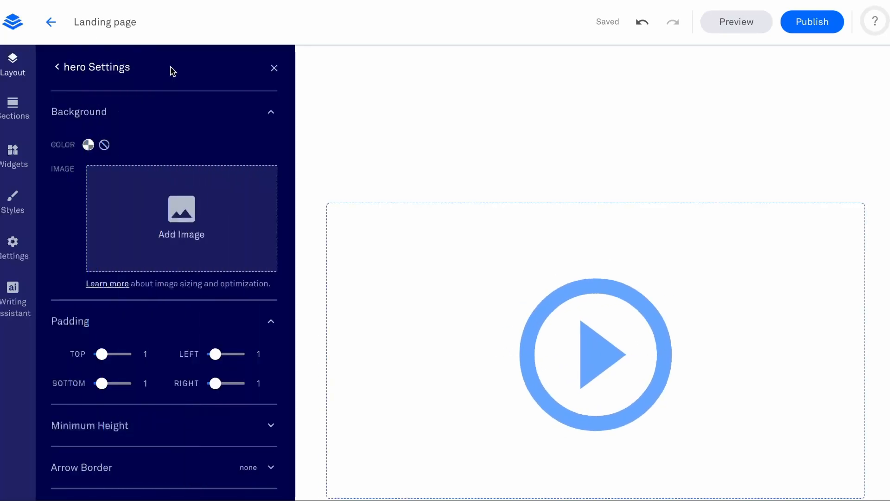
click(88, 145)
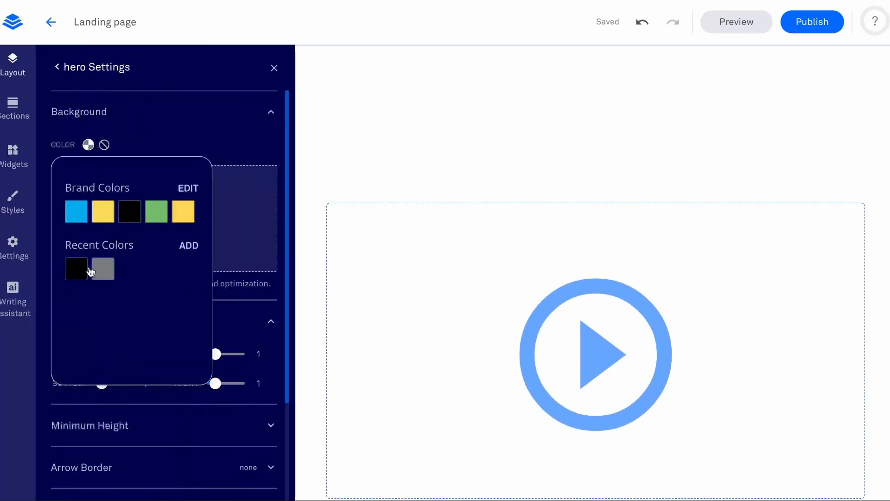
click(75, 276)
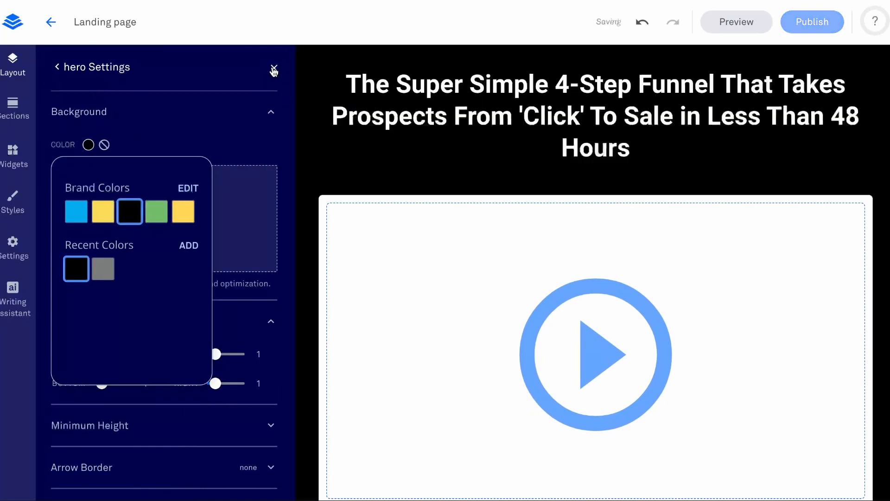
click(274, 68)
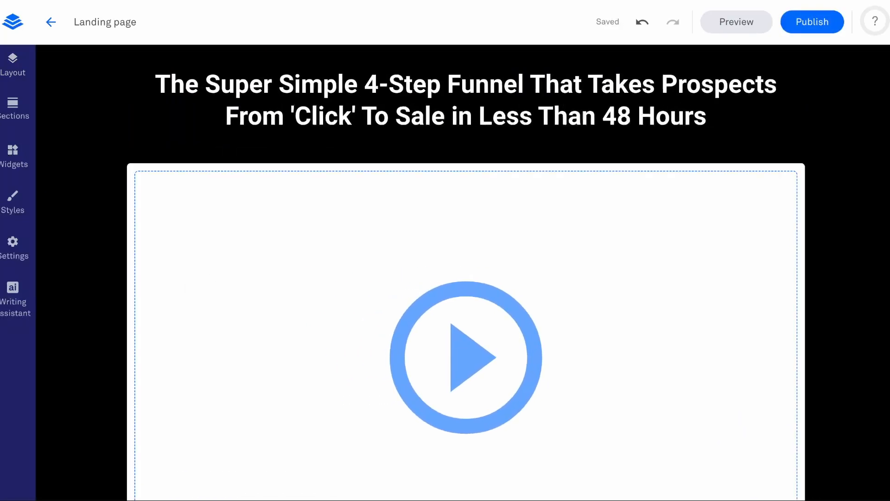
Examine the text type choices available for the hero headline, from Headline 1 to Normal text.
scroll(457, 218, down, 2)
scroll(456, 188, up, 2)
click(478, 103)
key(ctrl+a)
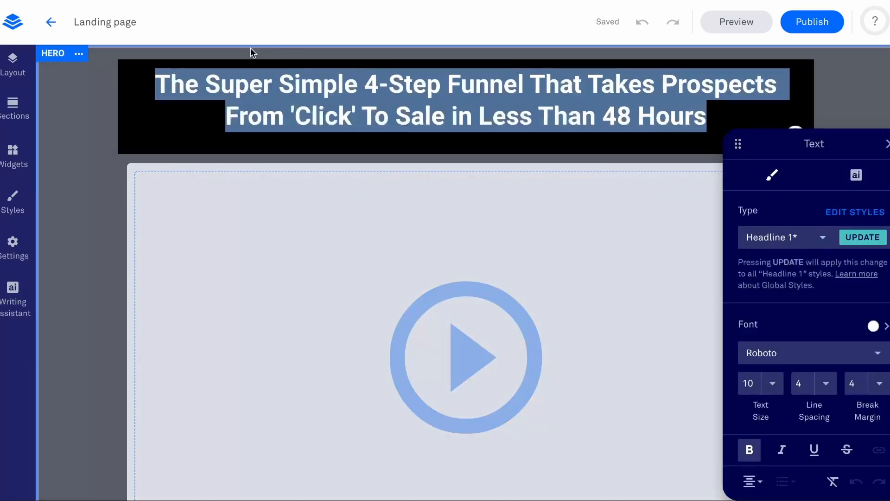
click(807, 239)
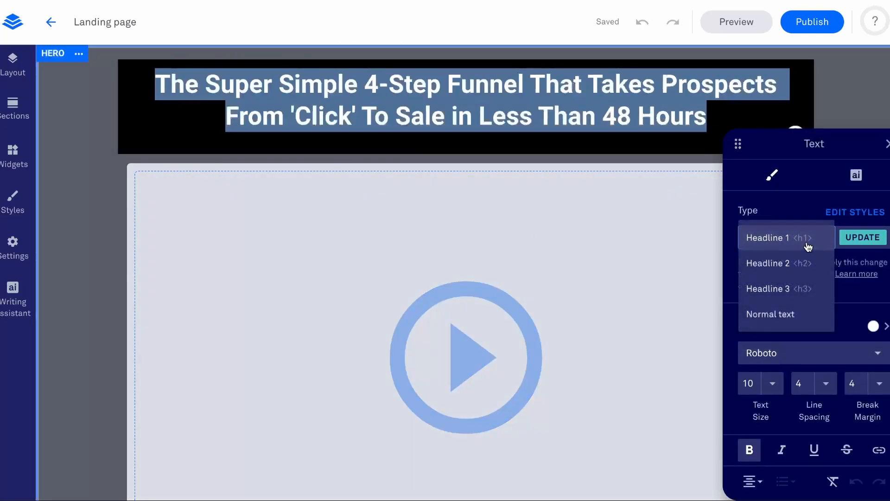
click(607, 132)
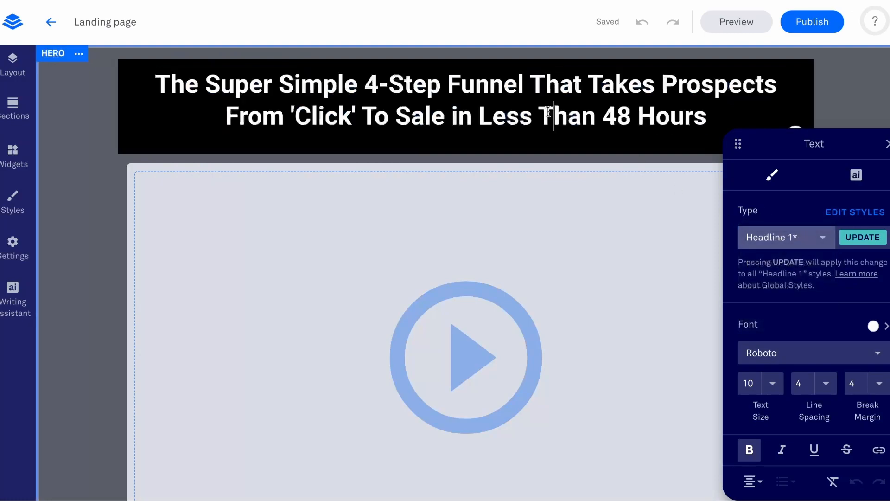
click(212, 197)
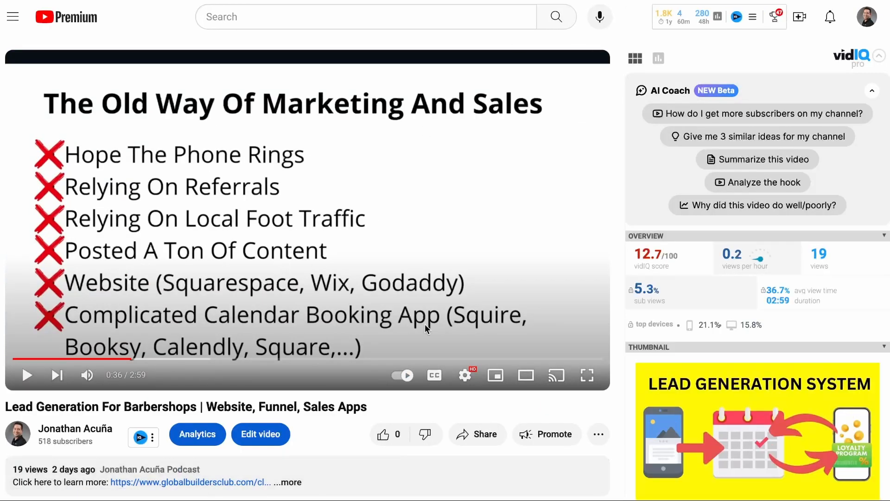
Switch to YouTube and open the embed code for the video "Lead Generation For Barbershops | Website, Funnel, Sales Apps".
scroll(176, 381, down, 2)
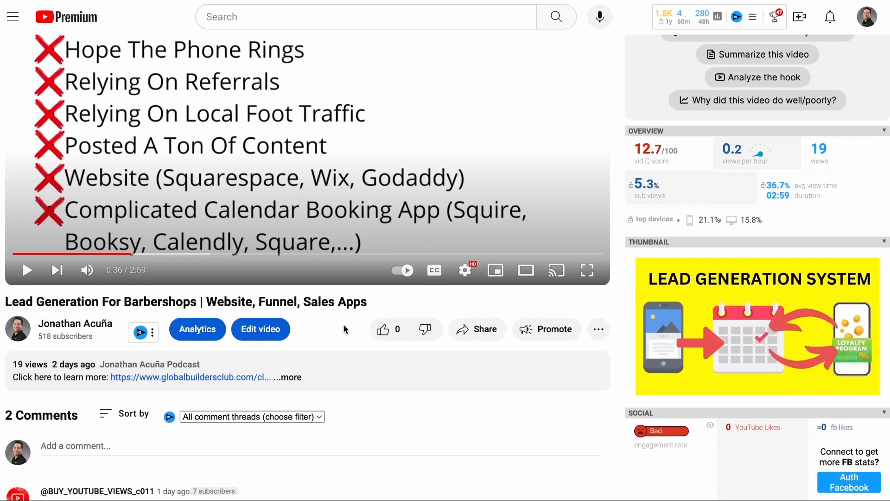
click(489, 337)
click(320, 258)
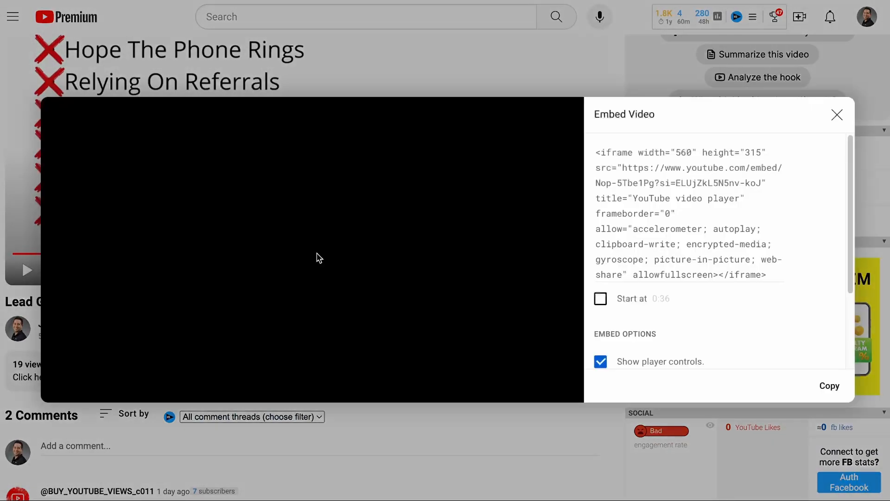
Try the embed settings for starting at 0:36 and for hiding the player controls, restoring both to their original state.
click(600, 299)
drag(673, 299, 626, 304)
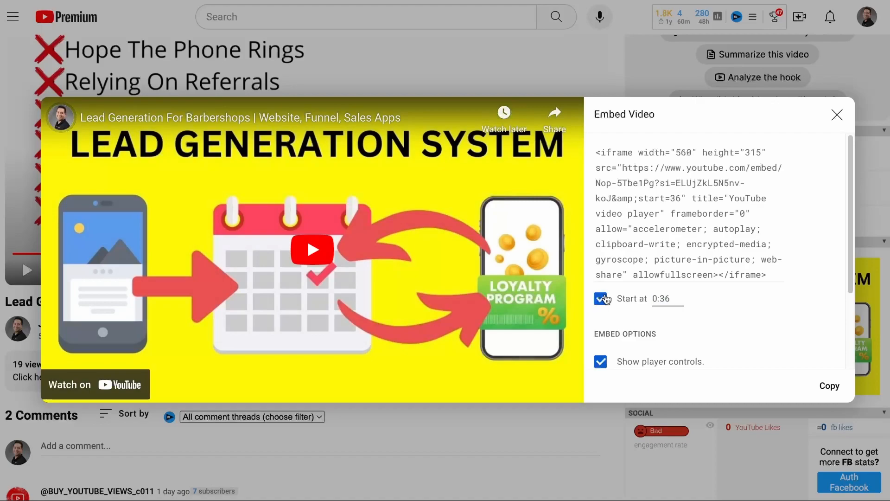
click(599, 300)
scroll(613, 301, down, 2)
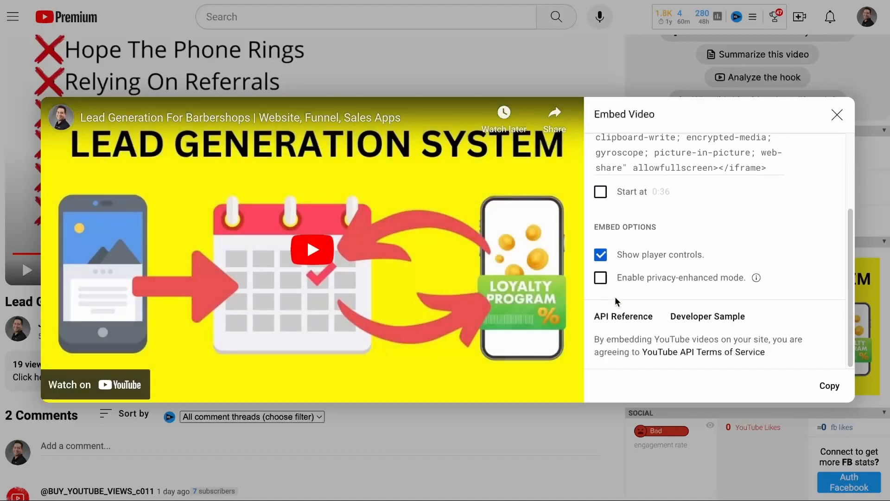
click(631, 262)
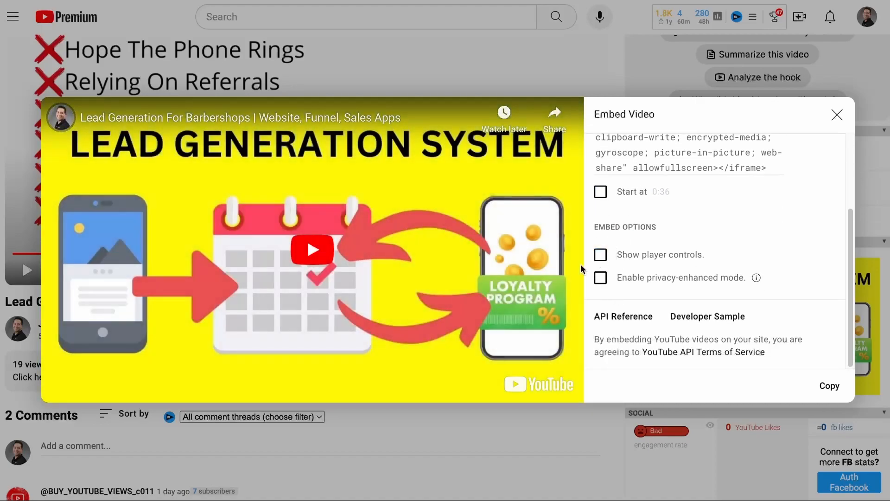
click(608, 259)
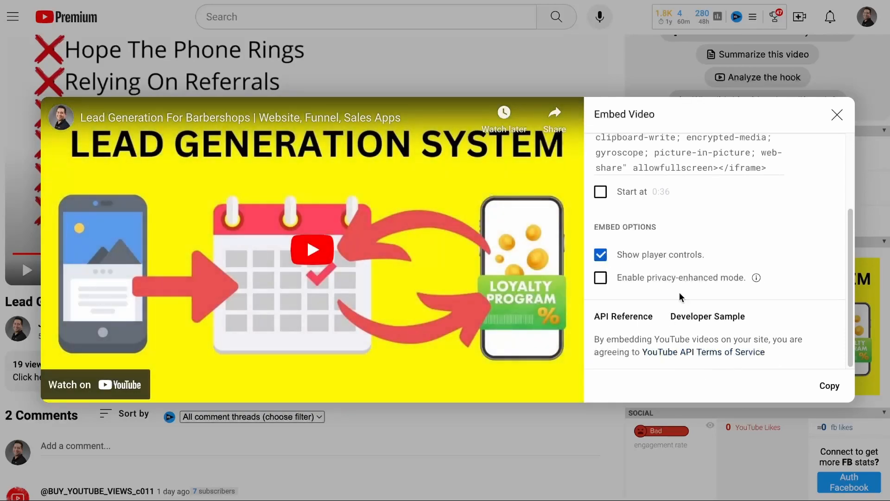
Copy the YouTube video's embed code and switch back to the landing page in Leadpages.
click(829, 385)
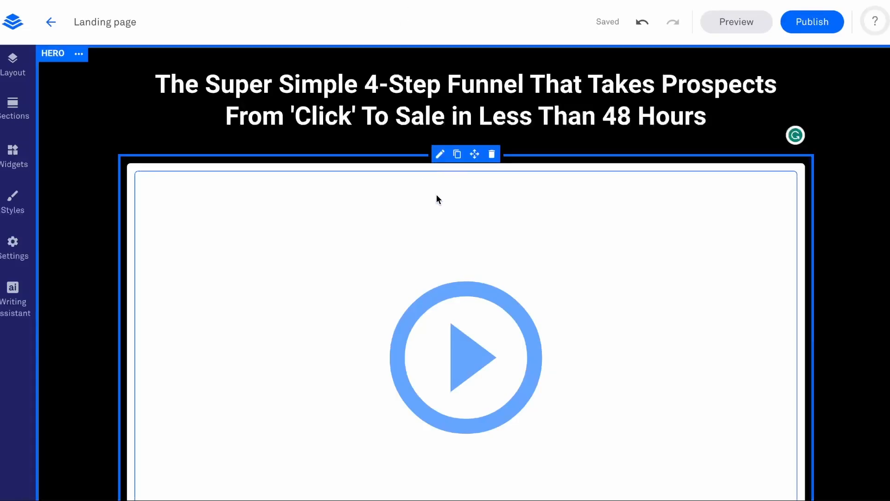
click(13, 151)
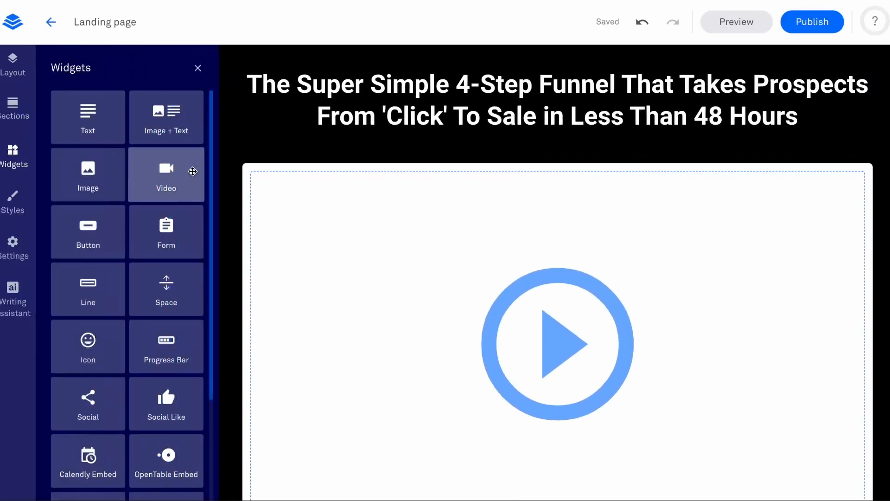
click(198, 69)
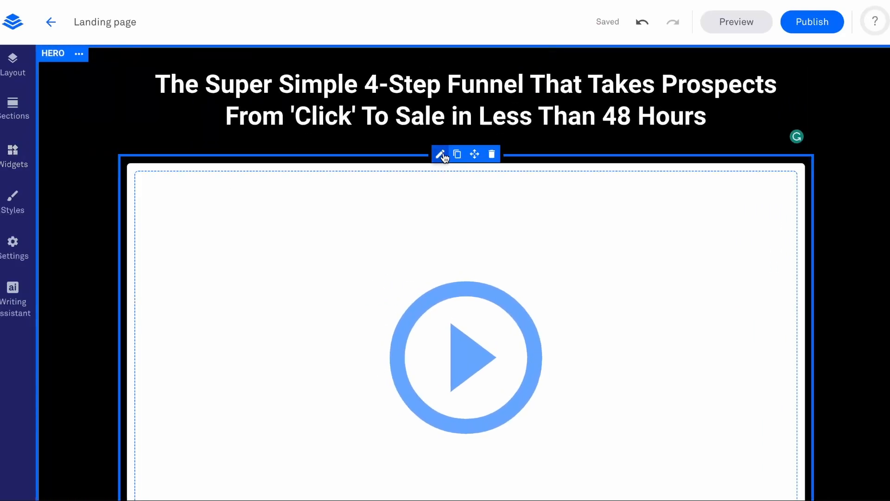
Paste the copied YouTube embed code into the hero section's video widget and save it.
click(442, 156)
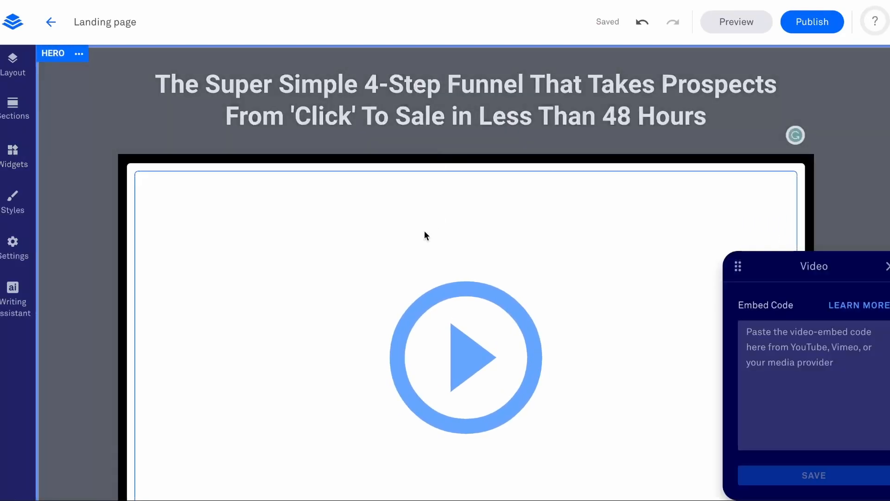
drag(835, 268, 564, 170)
click(557, 262)
right_click(557, 263)
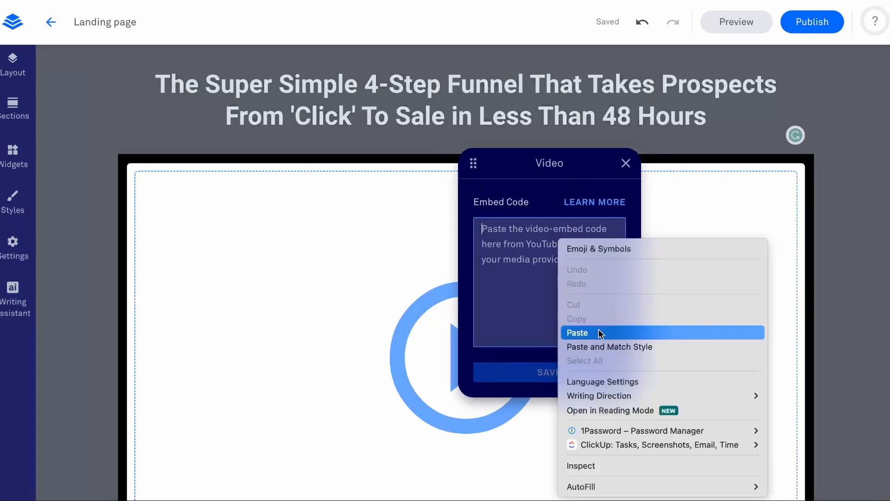
click(600, 276)
click(572, 375)
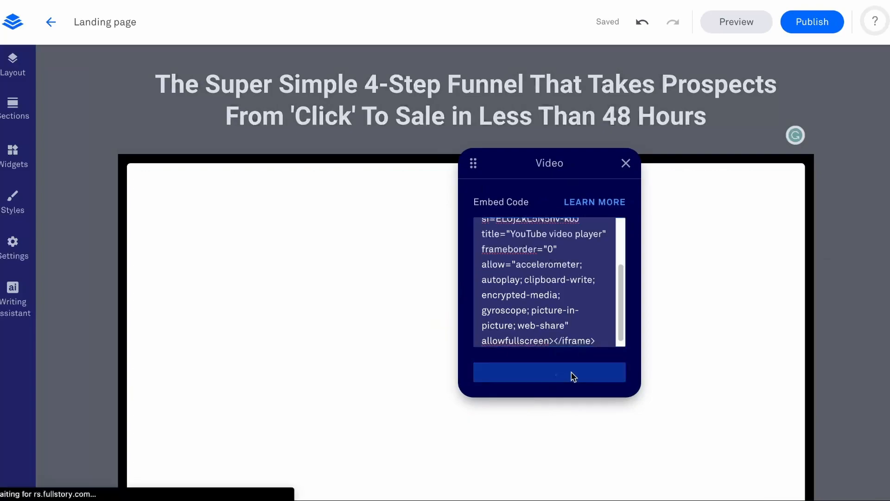
click(830, 116)
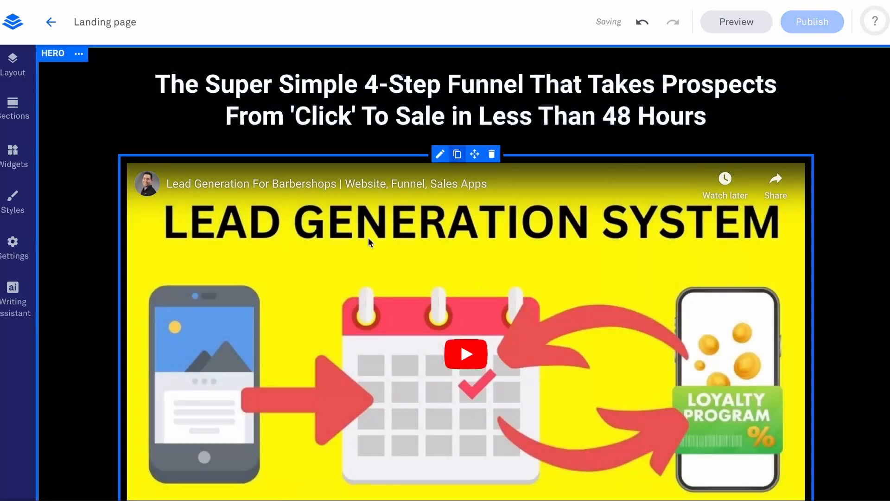
Try the Full Width option on the hero's Sign Up button, turn it back off, and open the page-wide button styles.
scroll(374, 226, down, 4)
scroll(374, 226, down, 1)
mouse_move(451, 320)
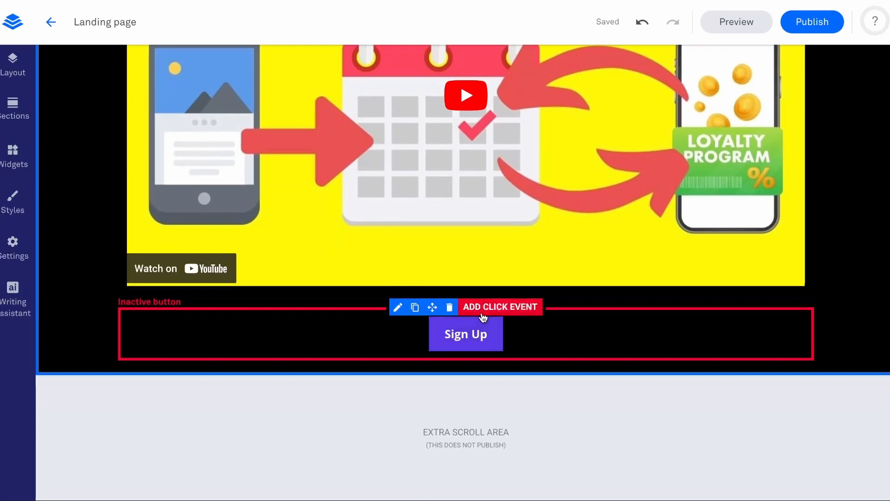
click(398, 308)
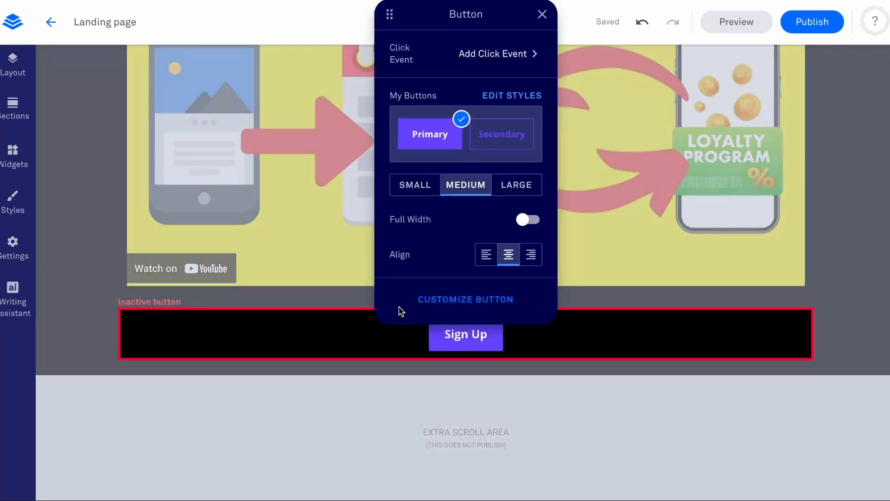
click(528, 219)
click(528, 219)
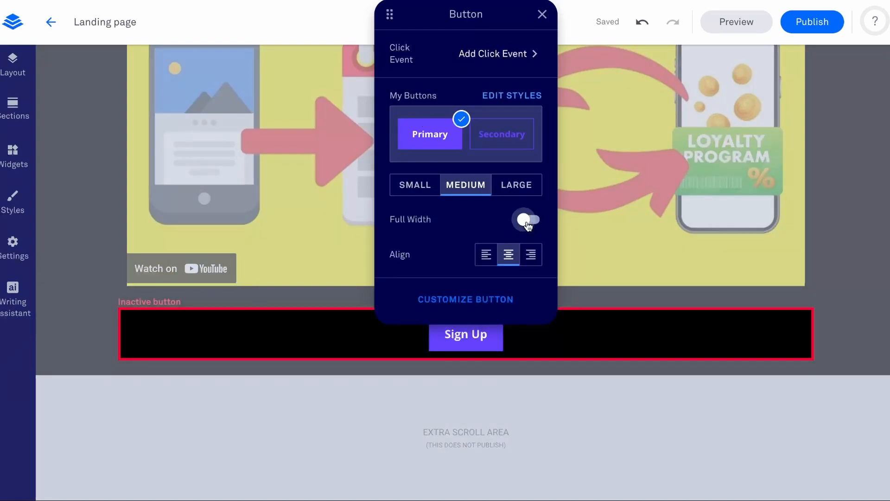
click(512, 96)
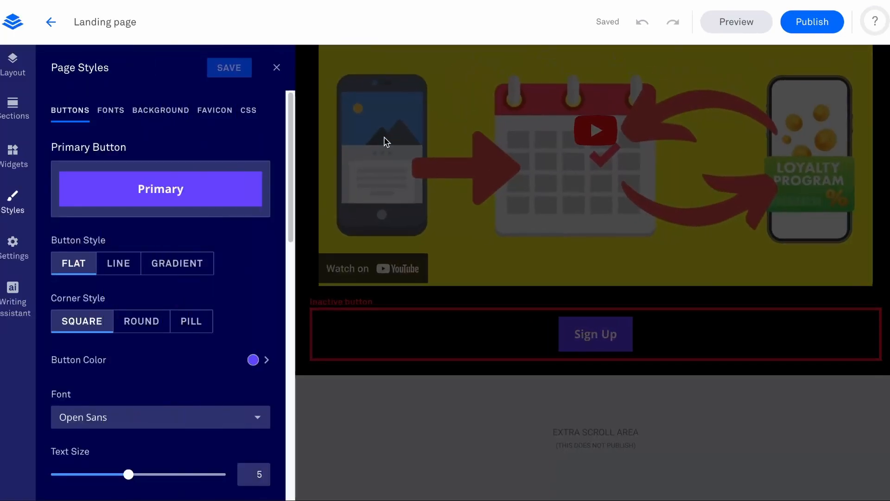
Set the primary button's color to the last yellow brand color and its text color to black.
scroll(208, 324, down, 2)
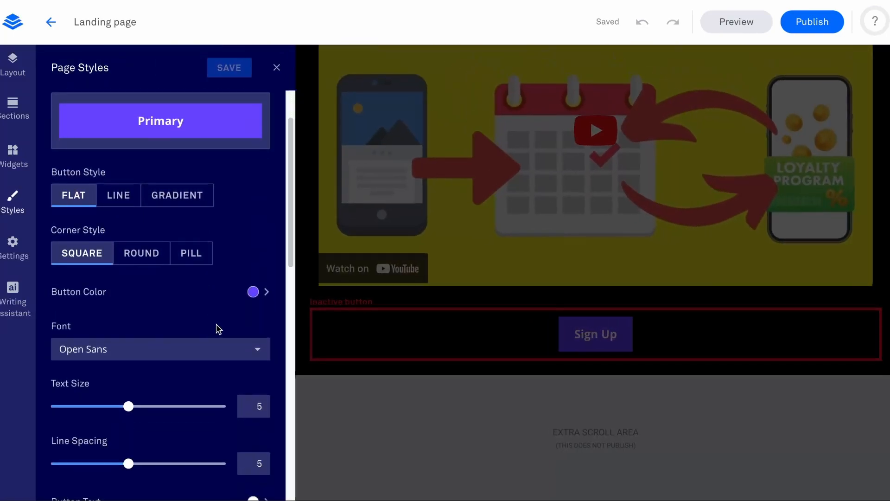
click(254, 292)
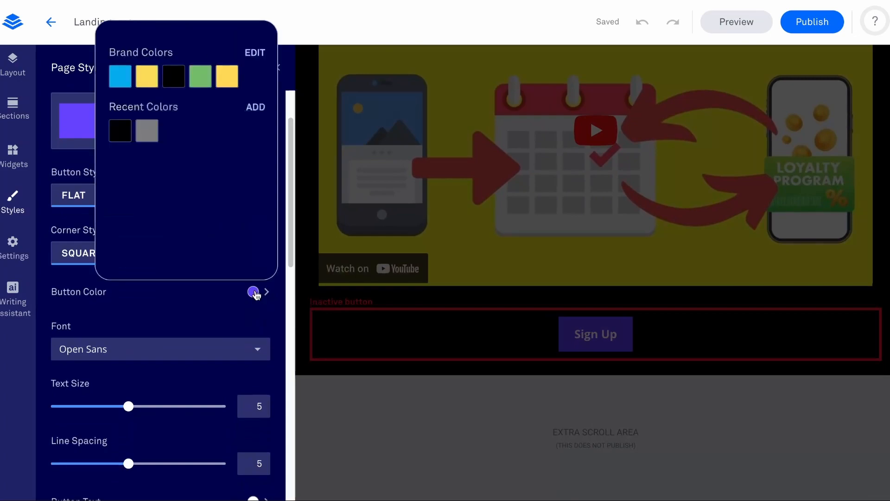
click(227, 75)
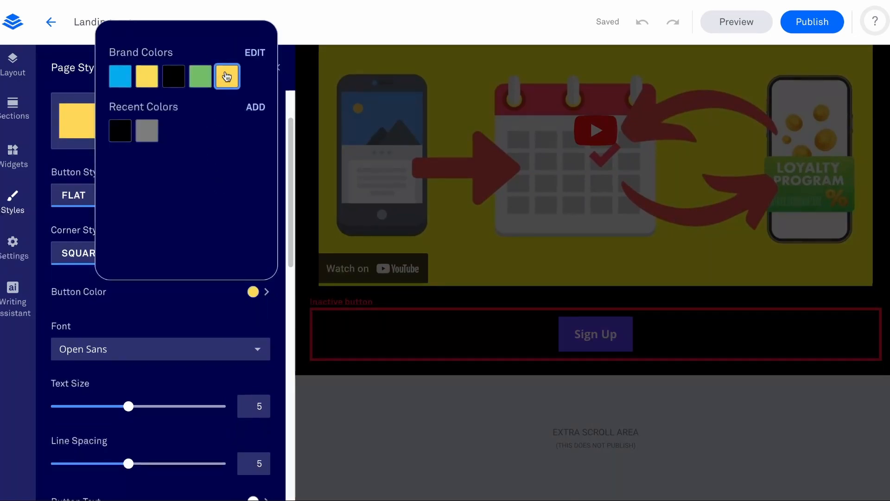
scroll(261, 327, down, 4)
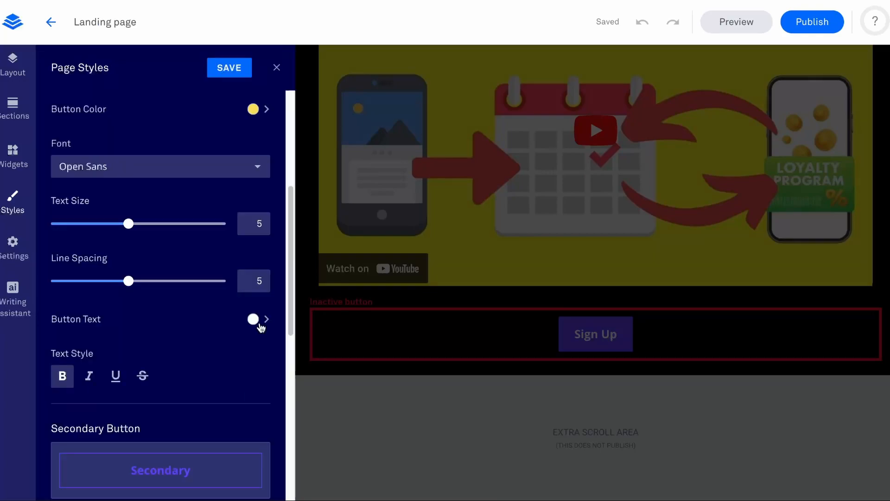
click(253, 320)
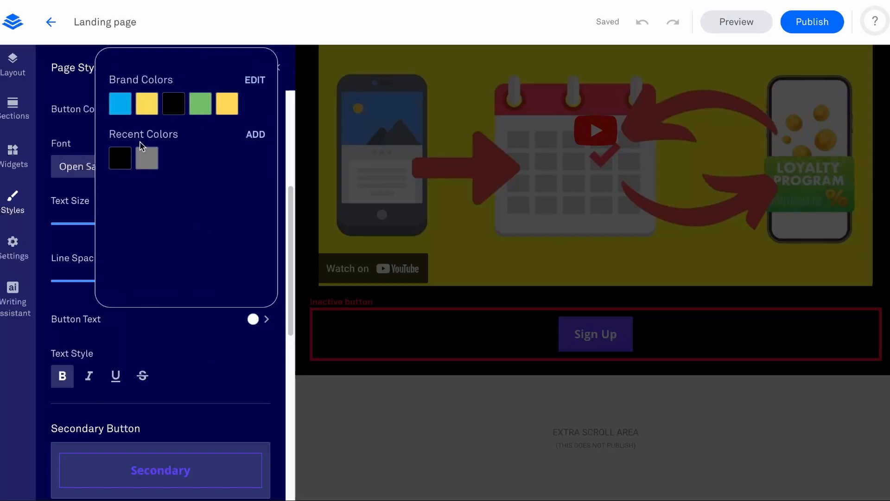
click(119, 159)
click(238, 335)
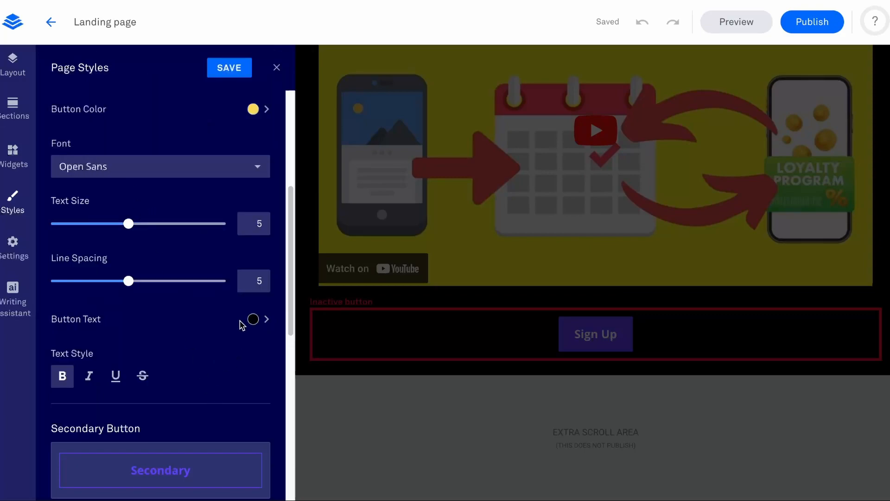
Set the primary button's corner style to Round, comparing it with Square.
scroll(209, 176, up, 5)
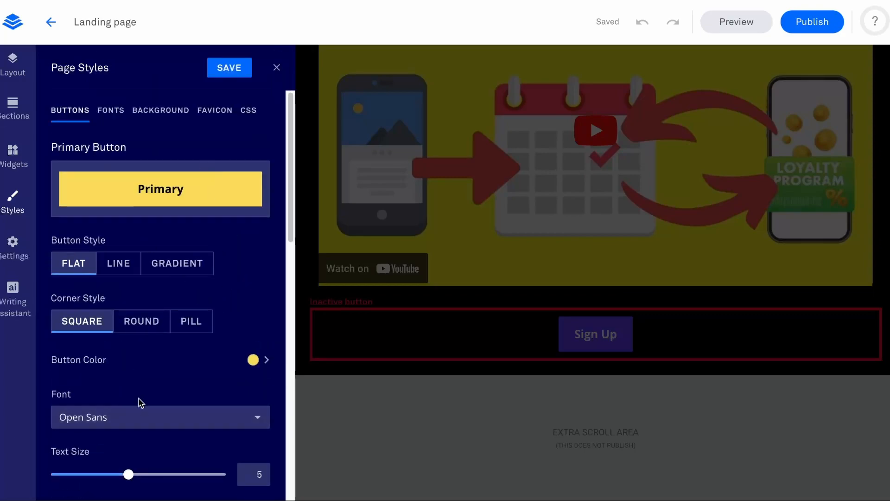
scroll(143, 362, down, 5)
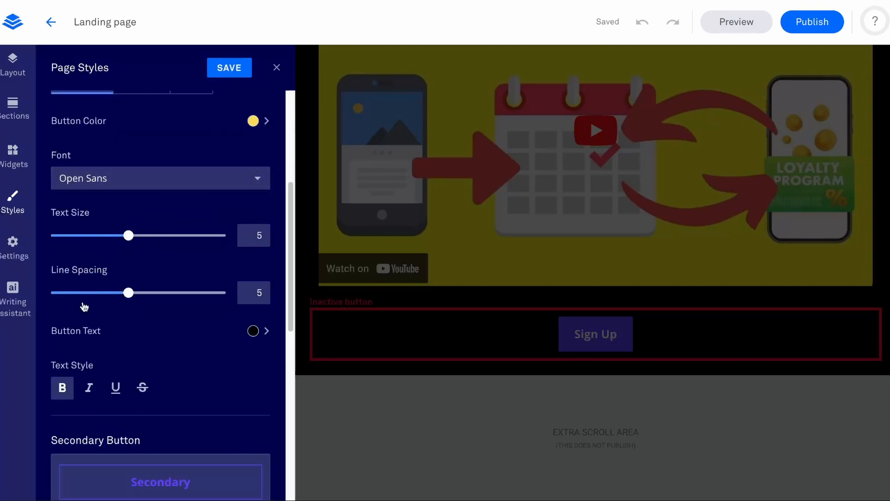
scroll(162, 286, down, 7)
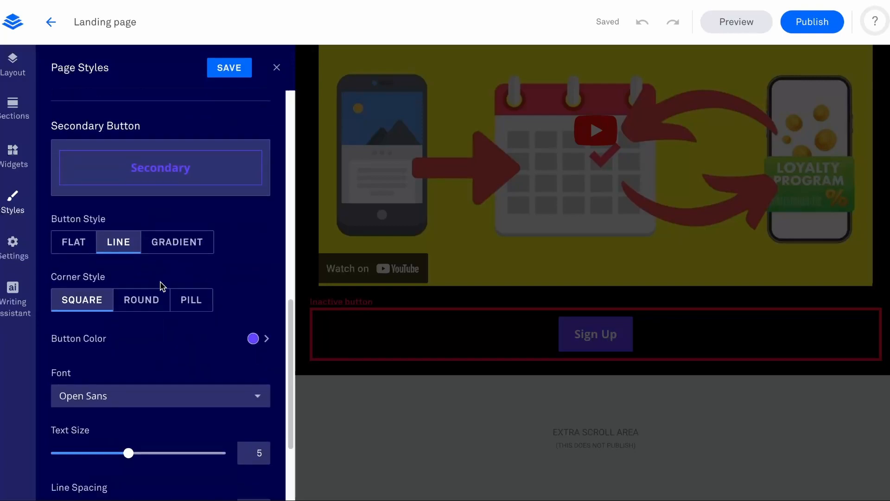
scroll(160, 286, up, 12)
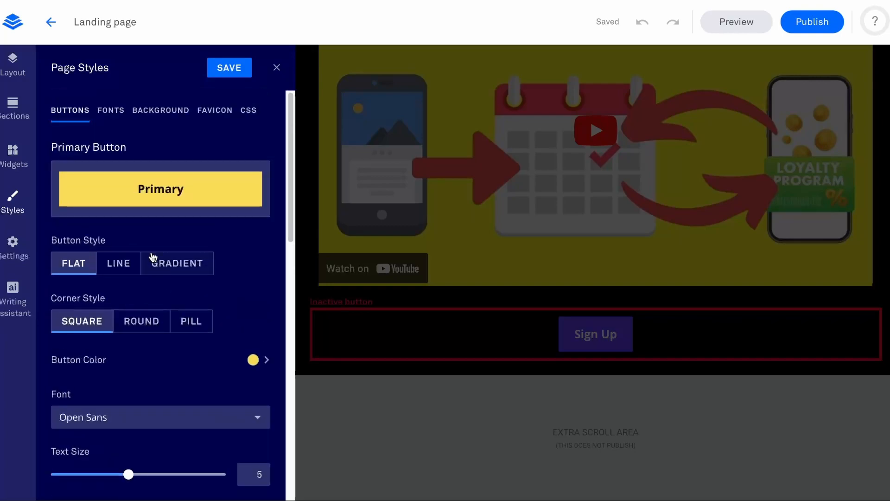
click(133, 328)
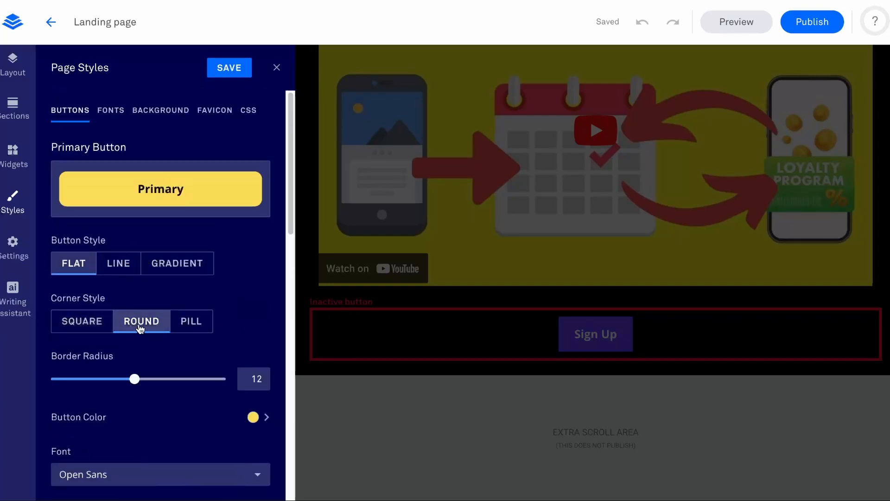
click(105, 324)
click(148, 324)
Set the primary button's text size to 6, keep the Open Sans font, and save and close the page styles.
scroll(131, 357, down, 2)
click(105, 387)
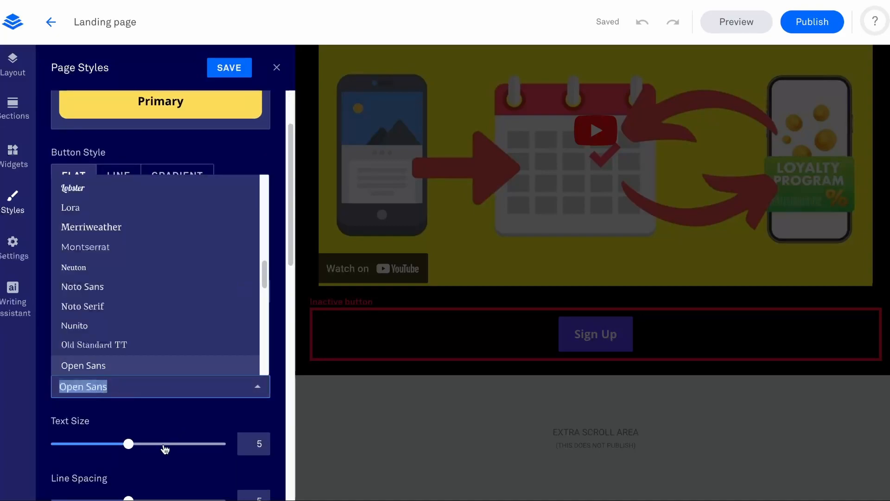
click(175, 432)
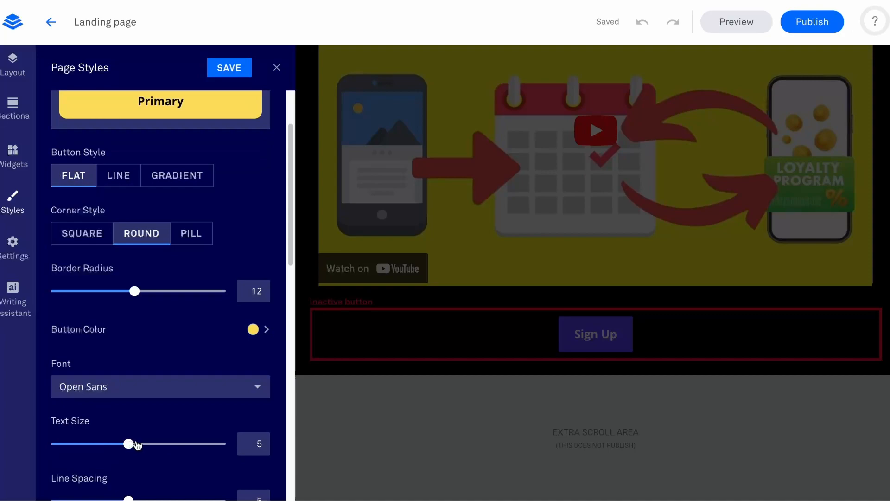
drag(138, 445, 149, 445)
click(116, 386)
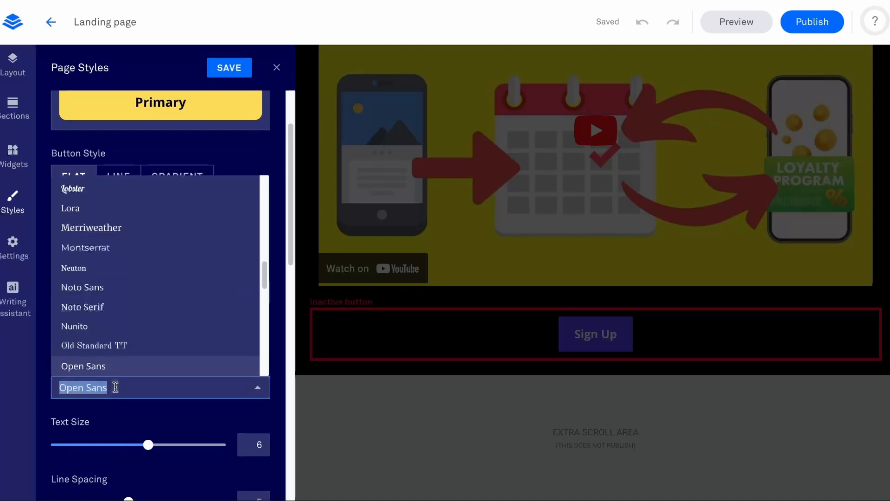
click(93, 417)
scroll(222, 211, up, 4)
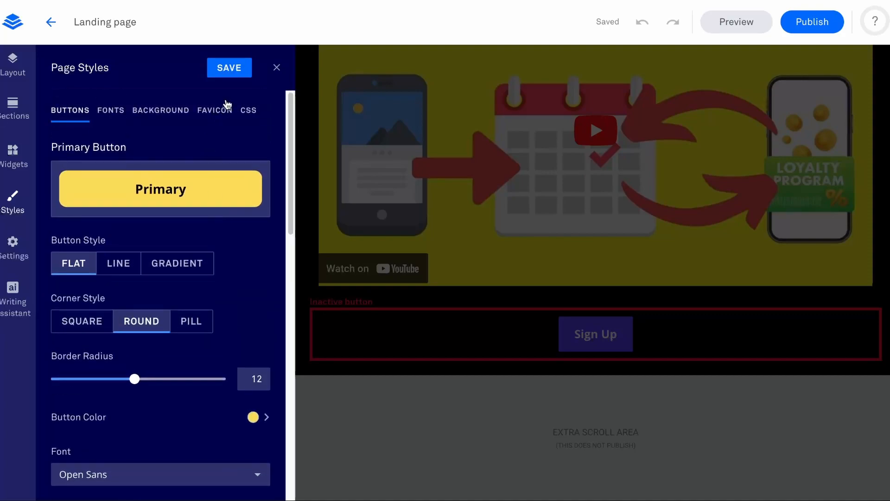
click(232, 64)
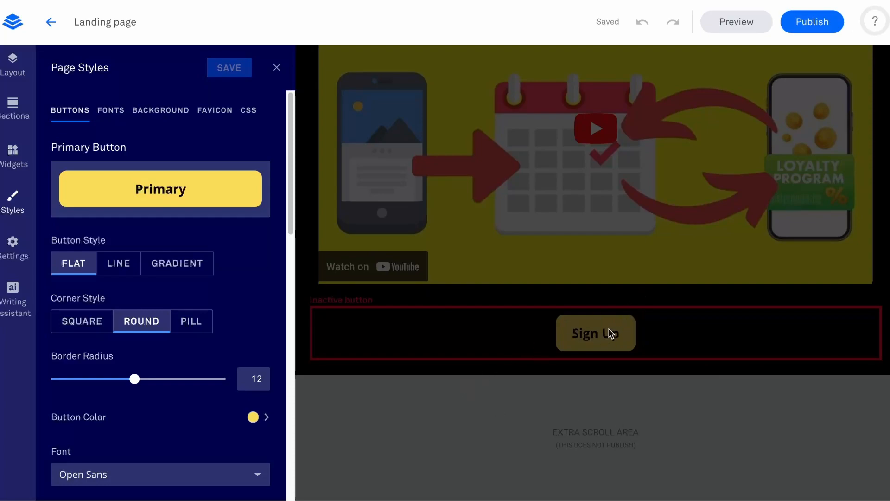
scroll(172, 322, down, 10)
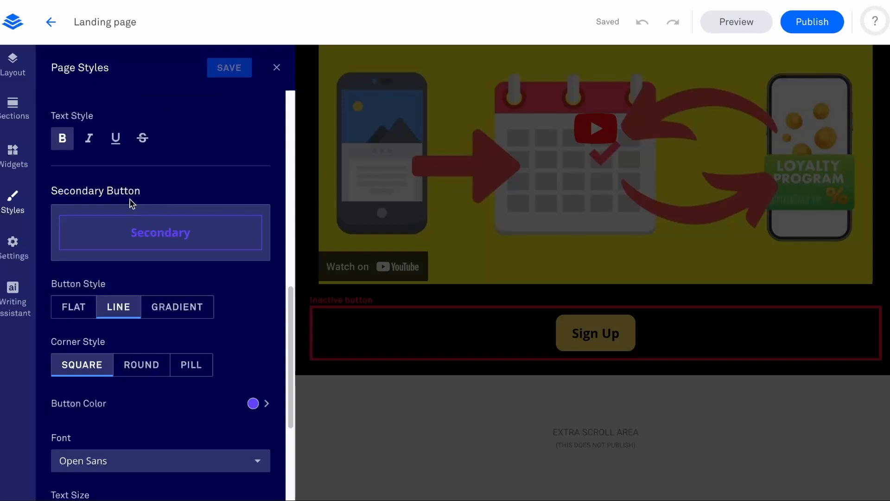
scroll(145, 241, down, 1)
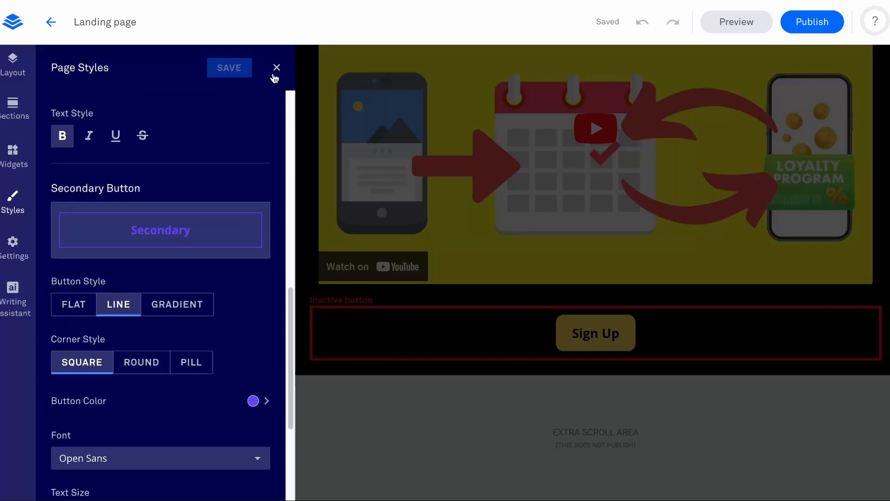
click(276, 68)
Try other styles, sizes and left alignment on the Sign Up button, restoring Primary, Medium and centered.
mouse_move(401, 324)
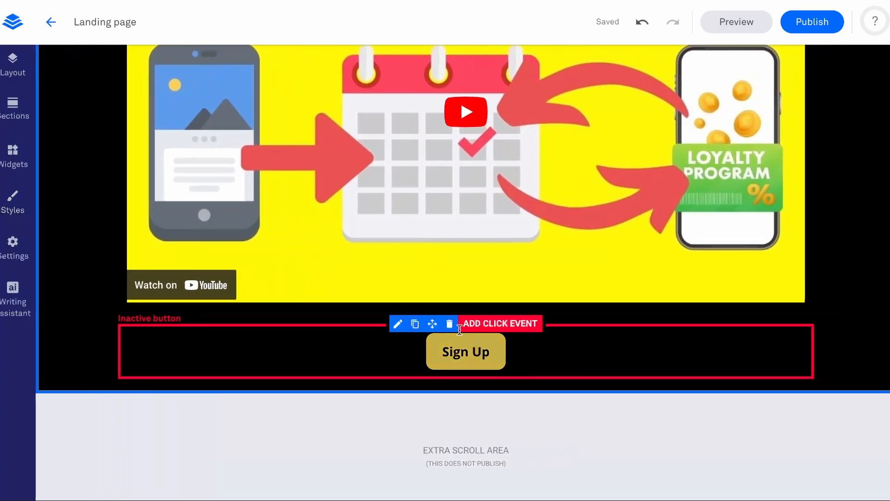
click(400, 324)
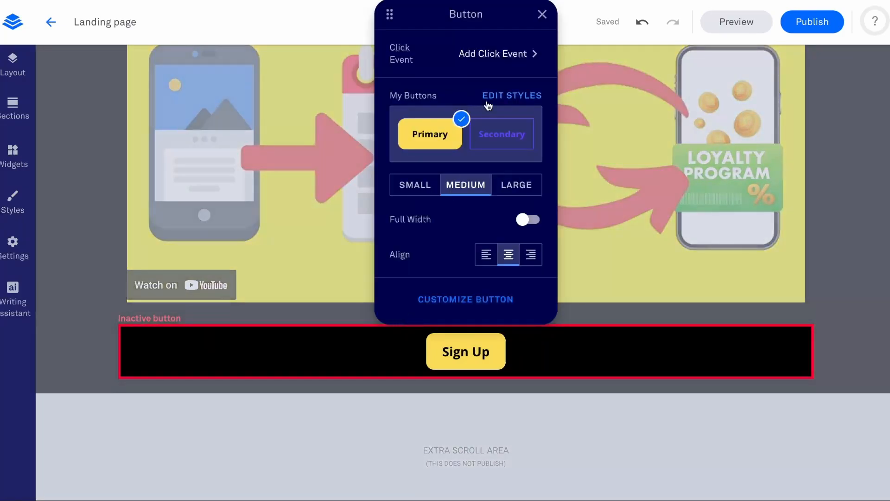
click(509, 136)
click(462, 132)
click(427, 194)
click(529, 188)
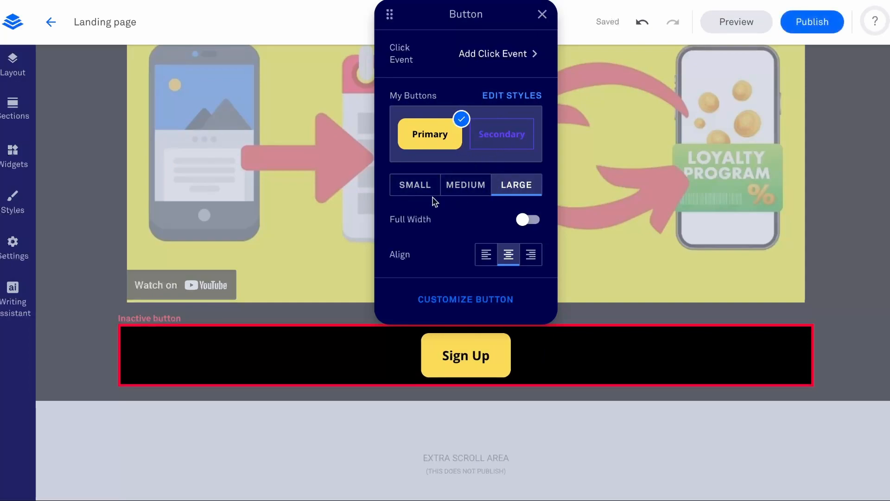
click(468, 185)
click(487, 258)
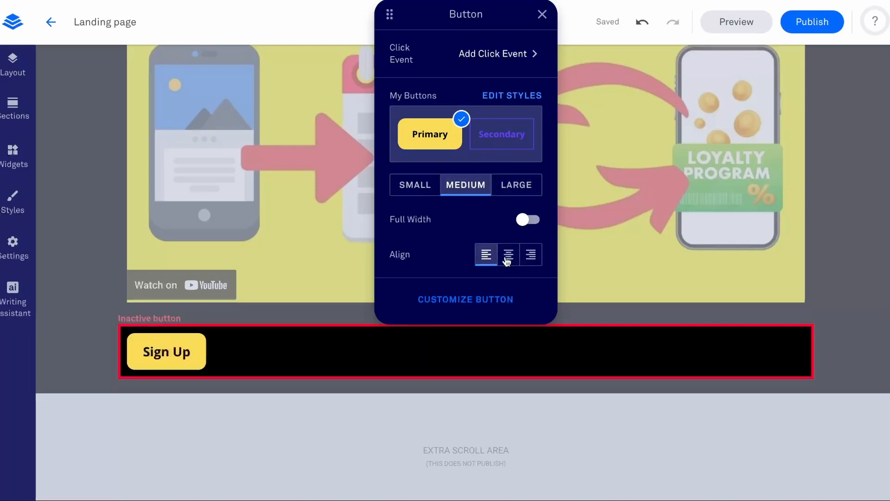
click(503, 262)
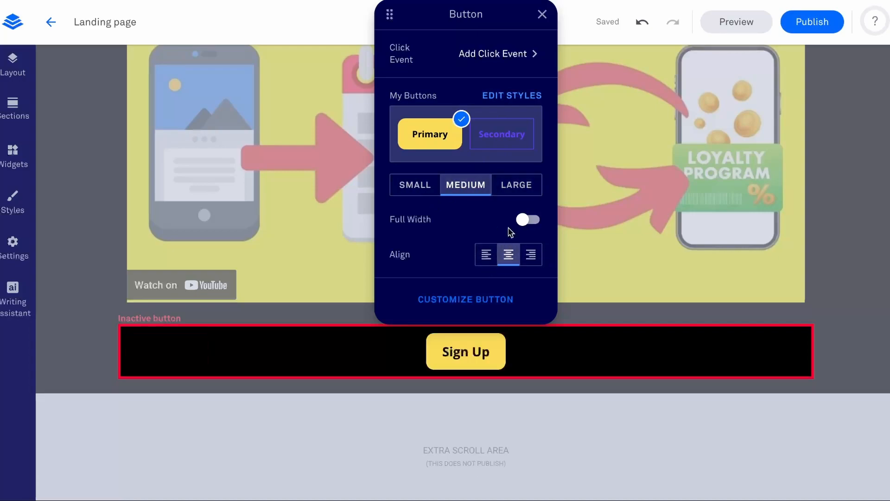
Try Jump to a page section as the Sign Up button's click event and view the sections it can target.
click(512, 56)
drag(501, 34, 506, 155)
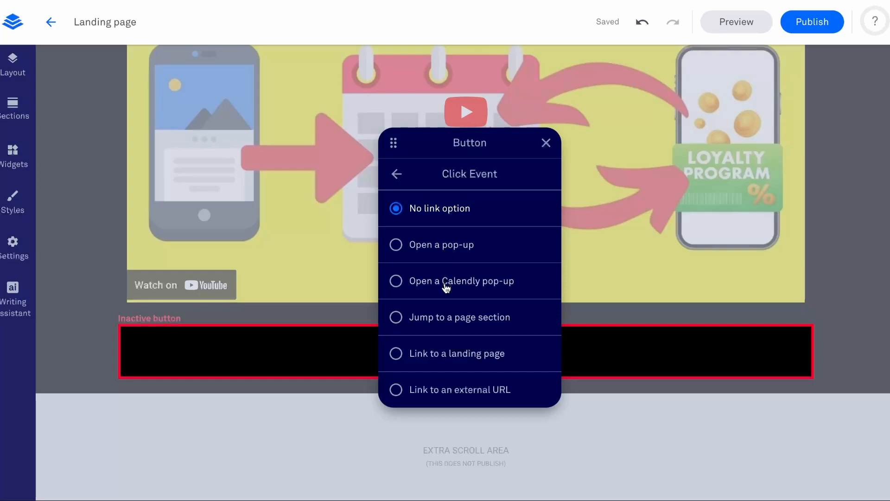
click(451, 320)
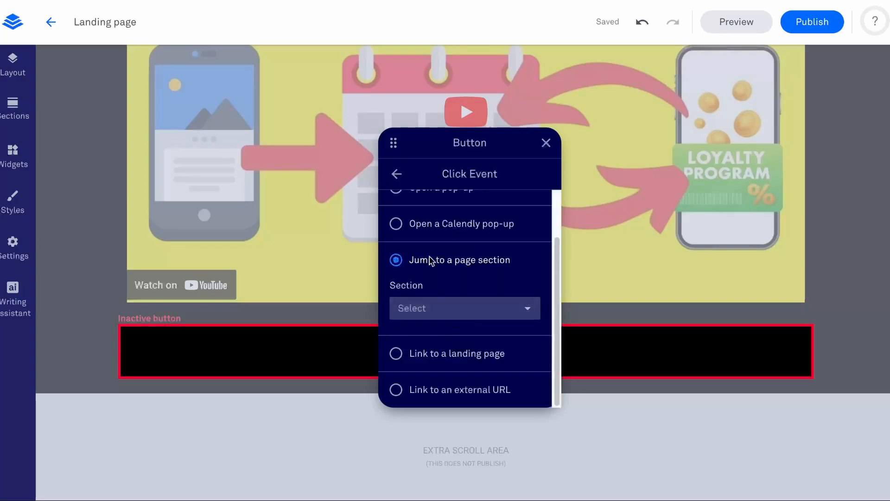
click(440, 310)
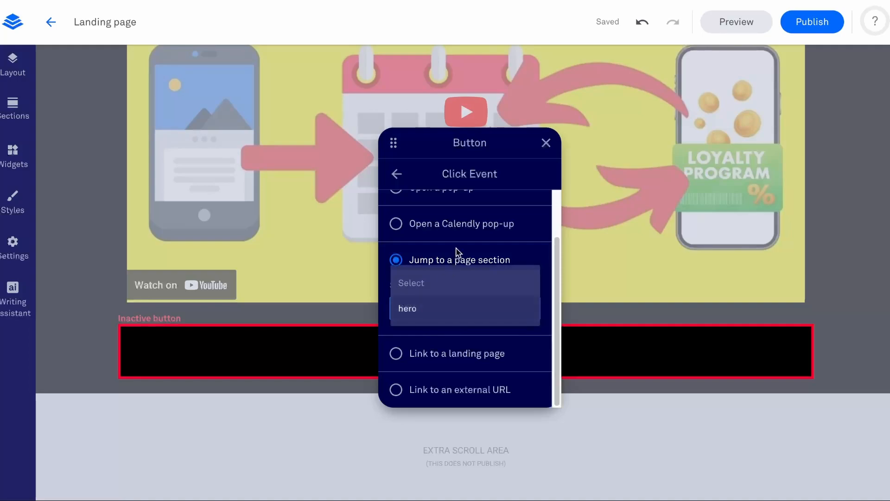
click(439, 287)
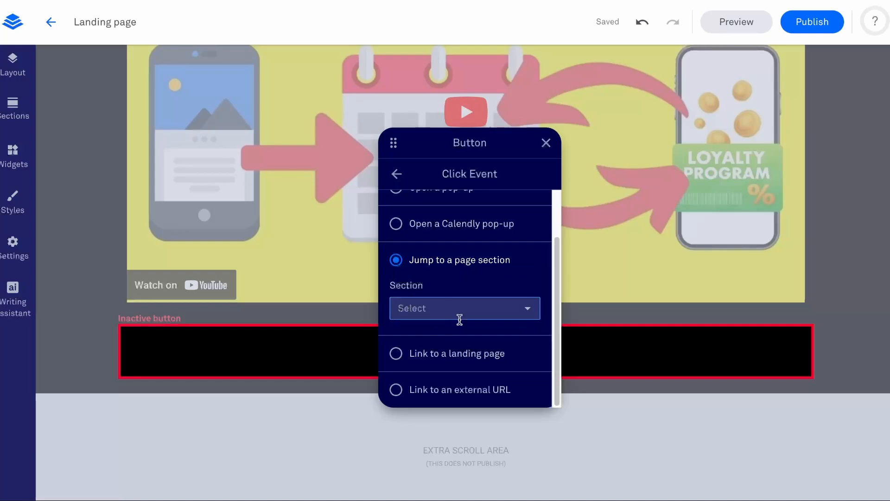
Try Link to a landing page as the button's click event and look through the available landing pages.
click(463, 361)
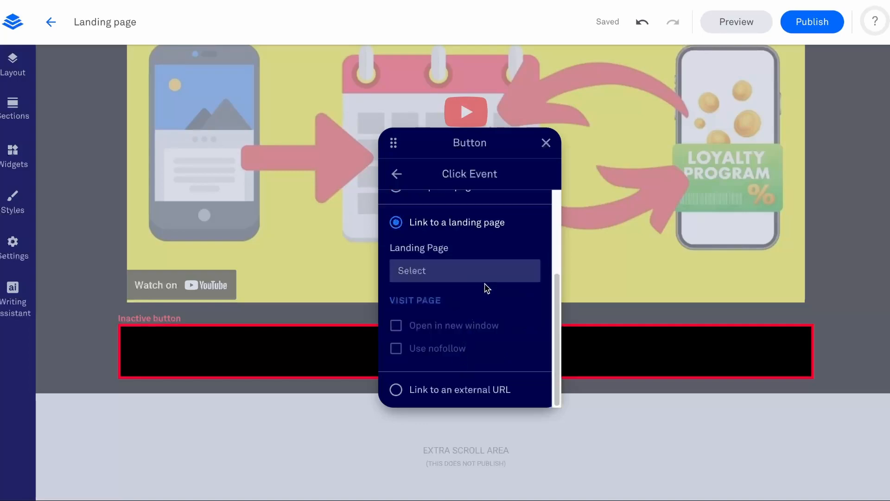
click(492, 271)
scroll(490, 336, down, 3)
scroll(489, 334, up, 3)
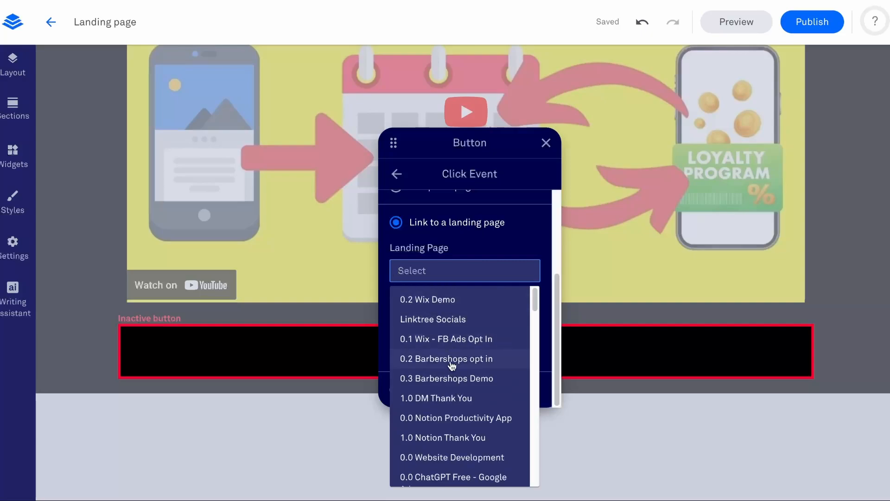
click(473, 226)
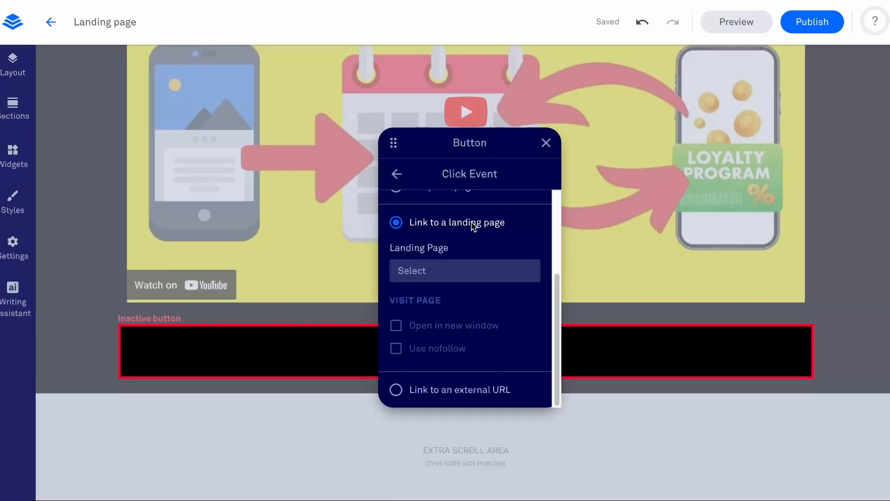
Choose Link to an external URL as the click event, view its options, and close the button settings without entering a URL.
click(439, 394)
click(444, 257)
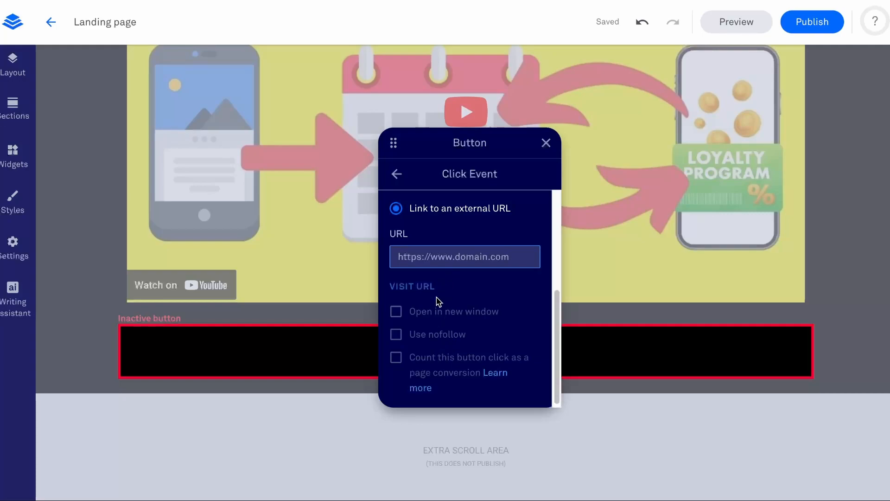
click(426, 425)
mouse_move(451, 353)
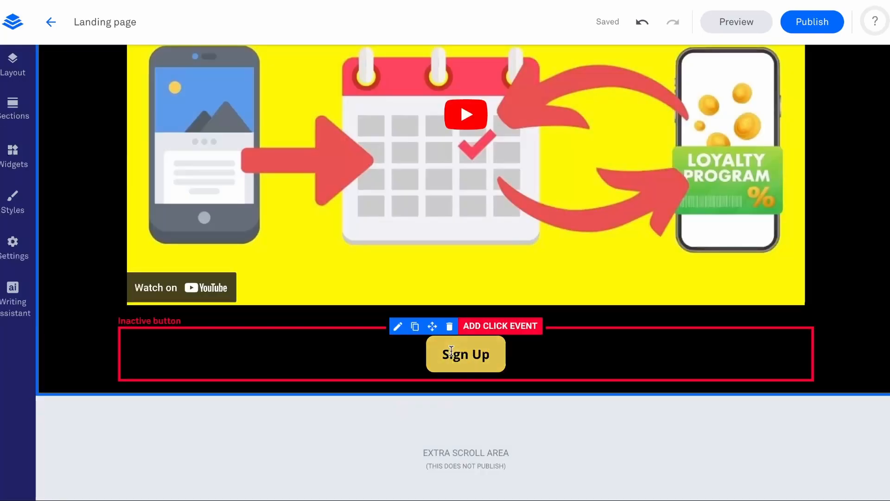
Browse the section templates, viewing the Blank layouts and the full All Sections collection.
click(14, 108)
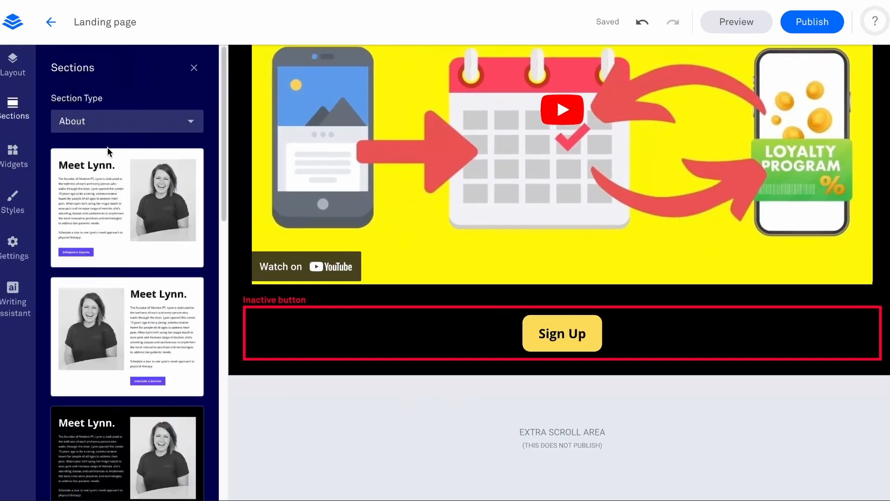
click(99, 122)
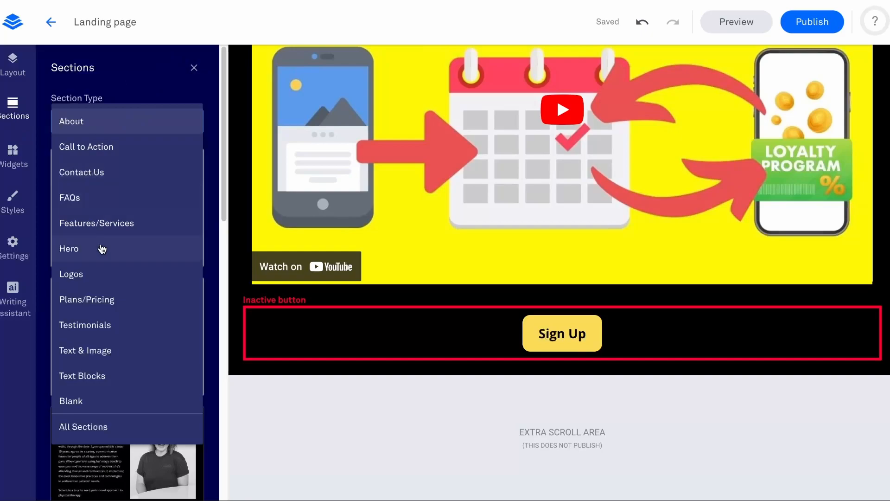
click(91, 404)
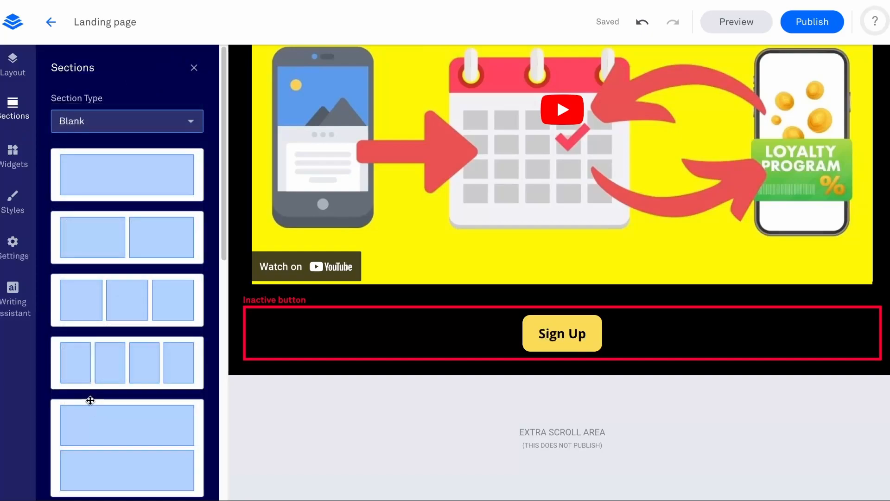
click(113, 121)
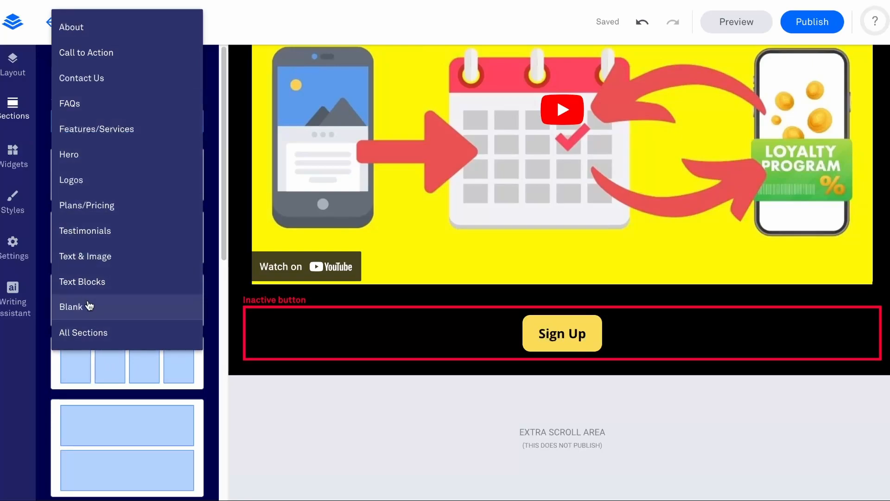
click(87, 343)
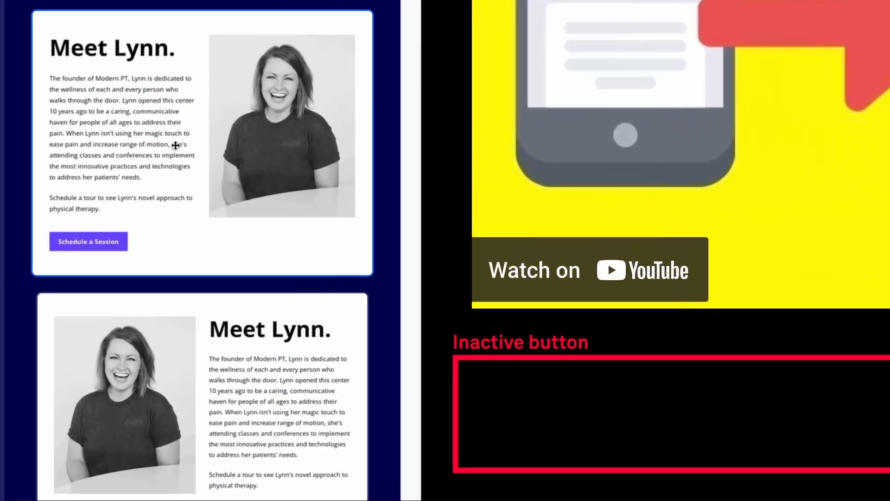
scroll(122, 238, down, 20)
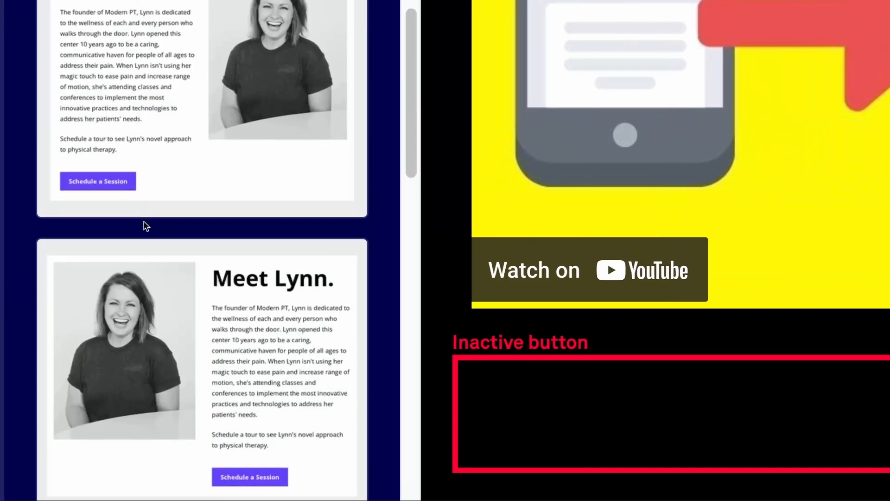
scroll(157, 217, down, 15)
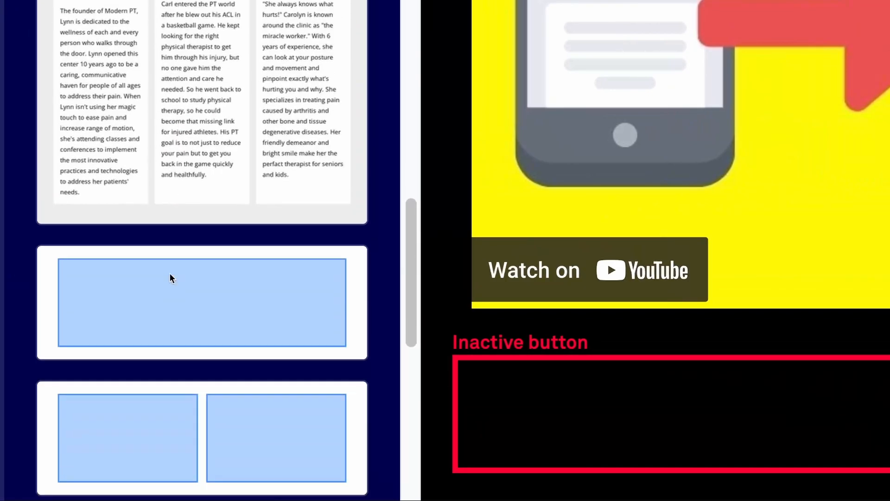
scroll(172, 278, down, 15)
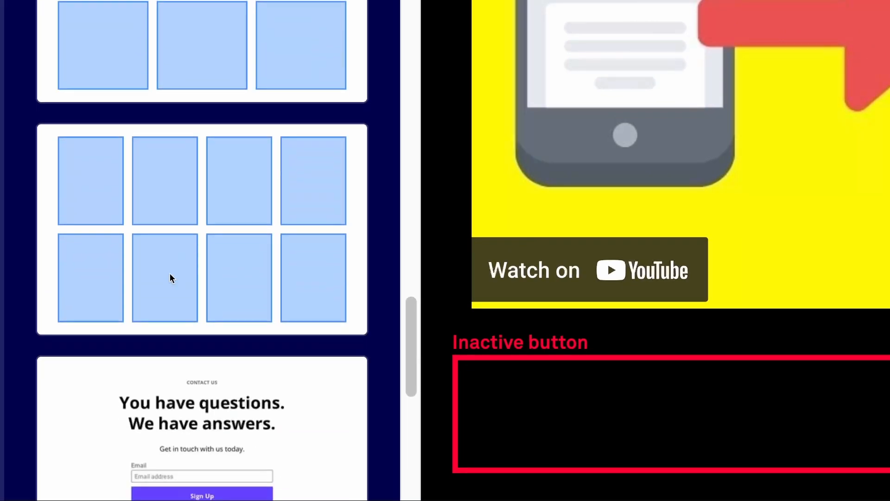
scroll(171, 277, down, 8)
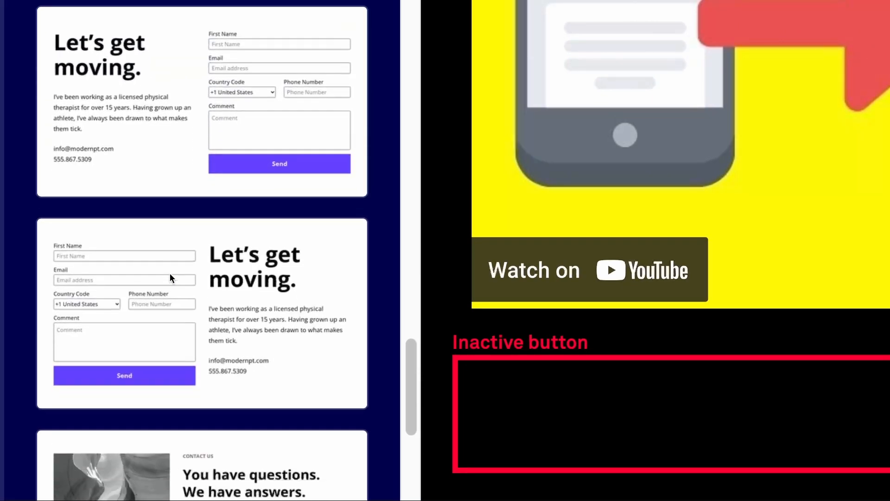
scroll(179, 399, down, 15)
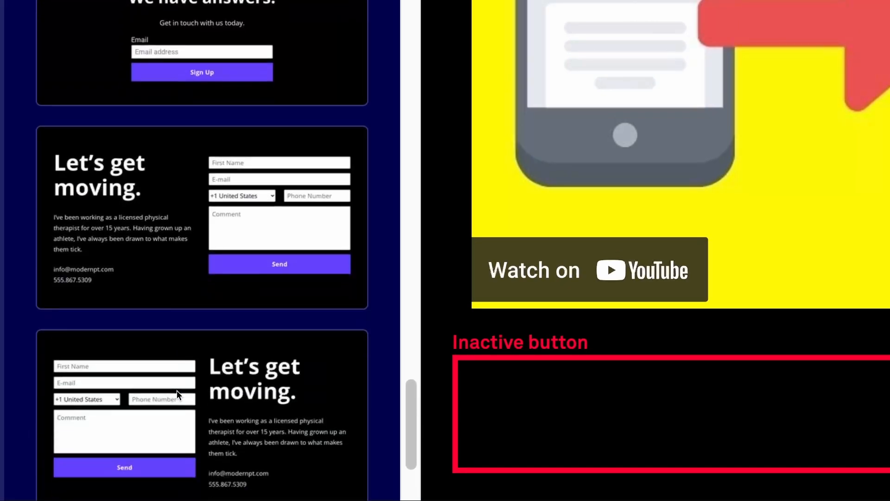
scroll(179, 393, down, 20)
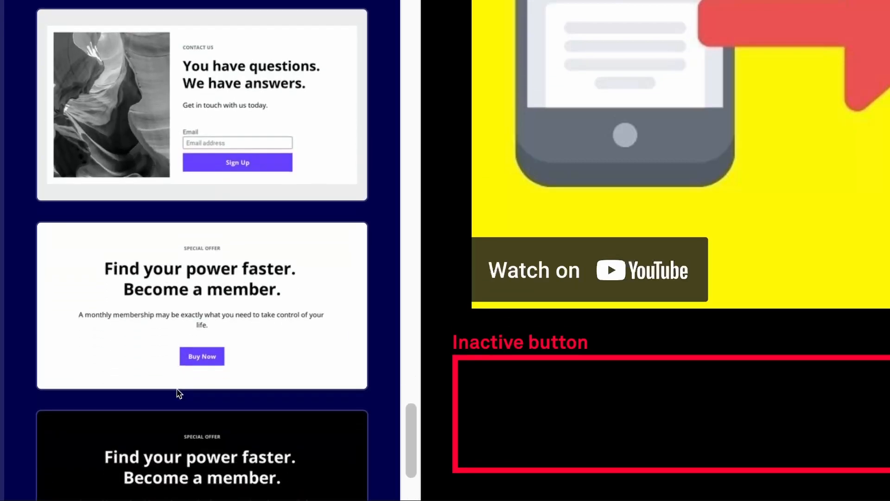
scroll(178, 393, down, 20)
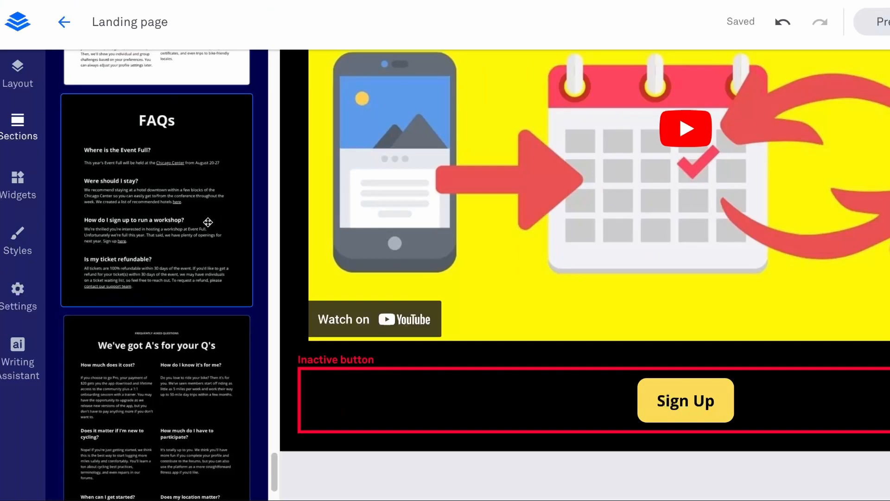
scroll(292, 95, up, 10)
scroll(207, 220, up, 15)
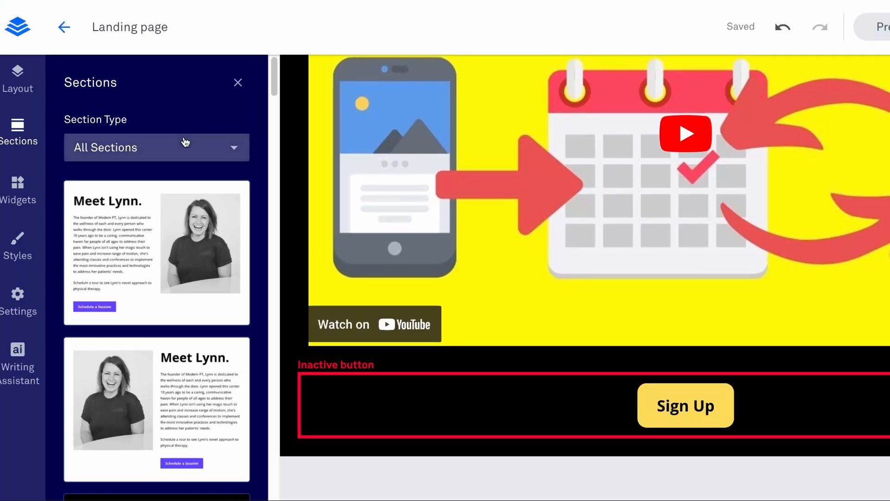
Filter the section templates to Blank and add a single-column blank section below the hero section.
click(184, 139)
click(121, 368)
scroll(125, 348, down, 5)
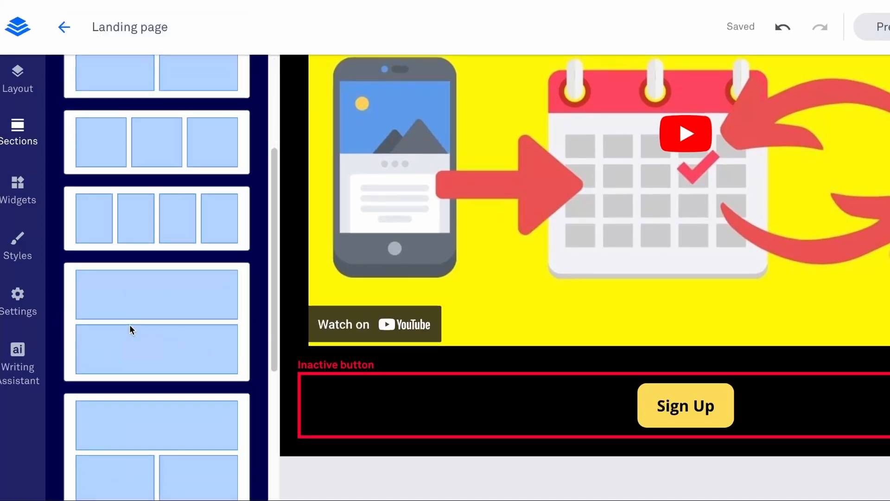
scroll(158, 335, down, 5)
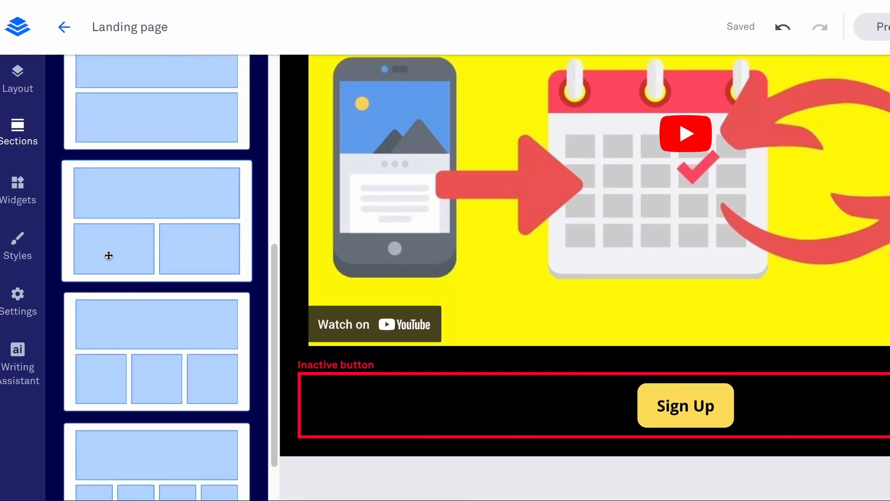
scroll(111, 255, up, 10)
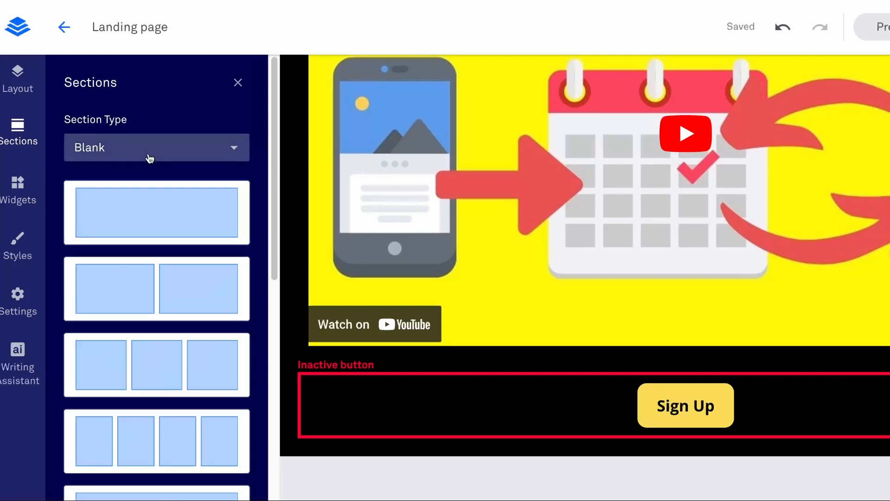
drag(134, 216, 500, 481)
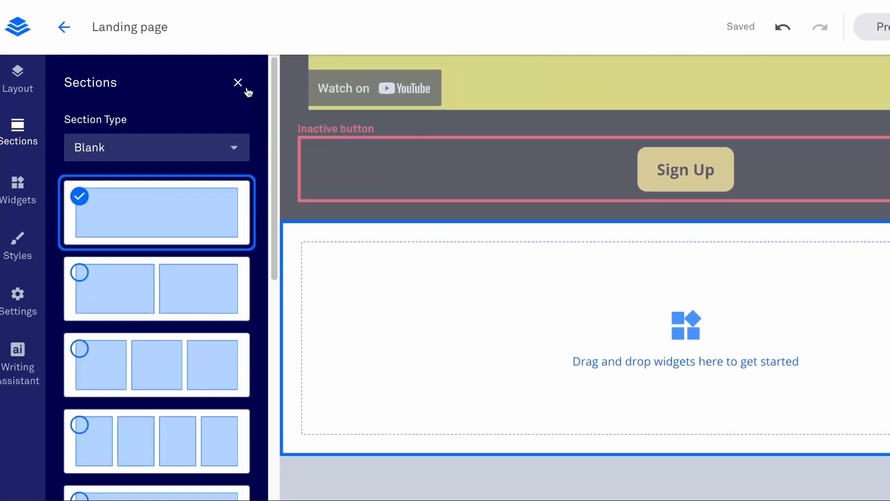
click(237, 84)
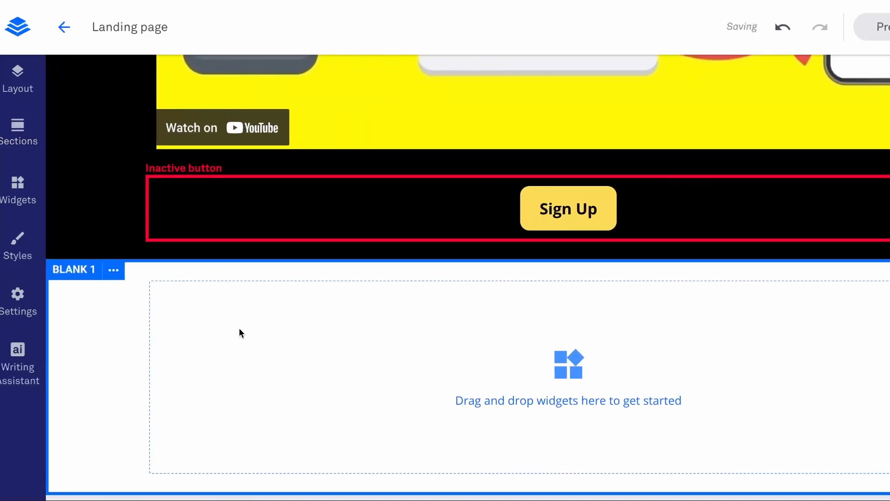
Open the new blank section's settings, go back to the page layout, and collapse the hero and blank sections.
click(111, 274)
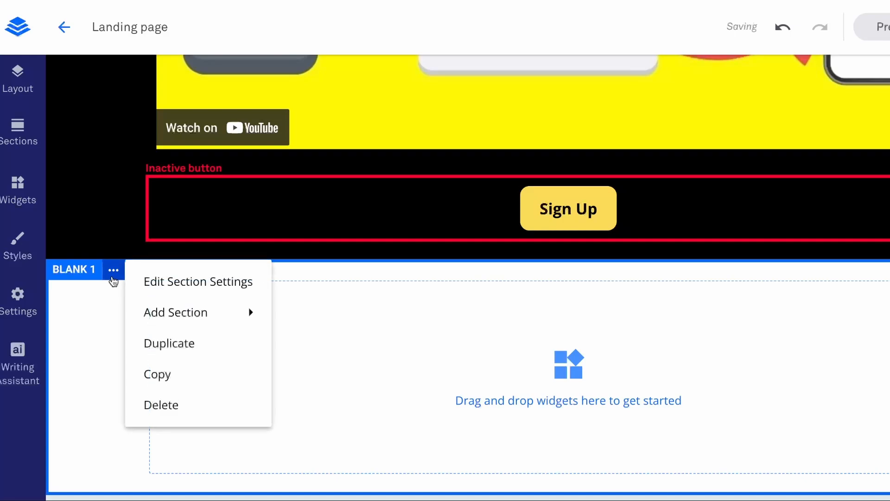
click(168, 283)
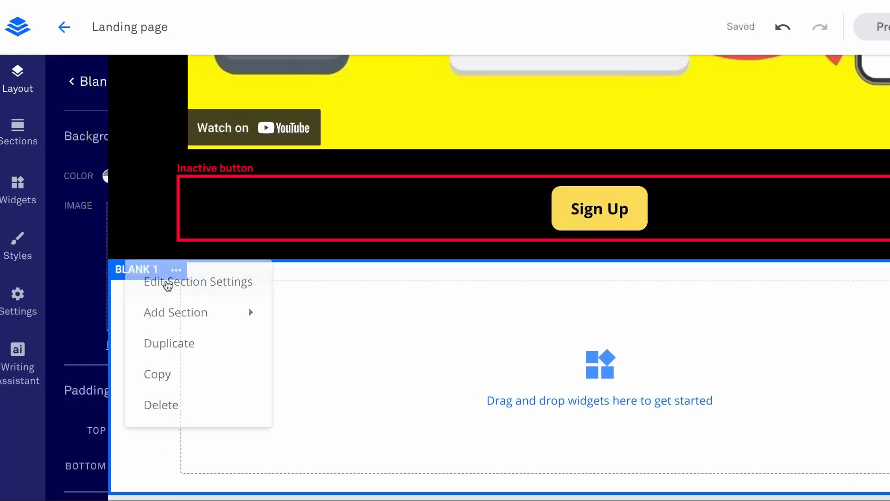
click(73, 84)
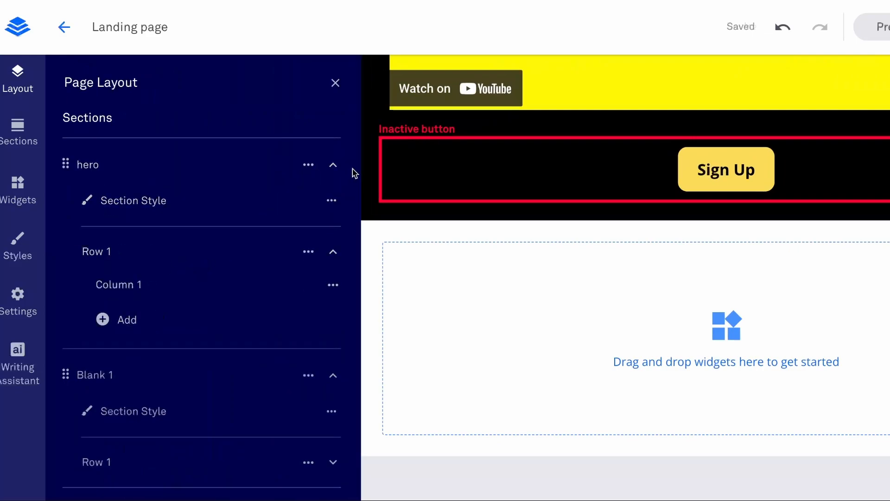
click(333, 165)
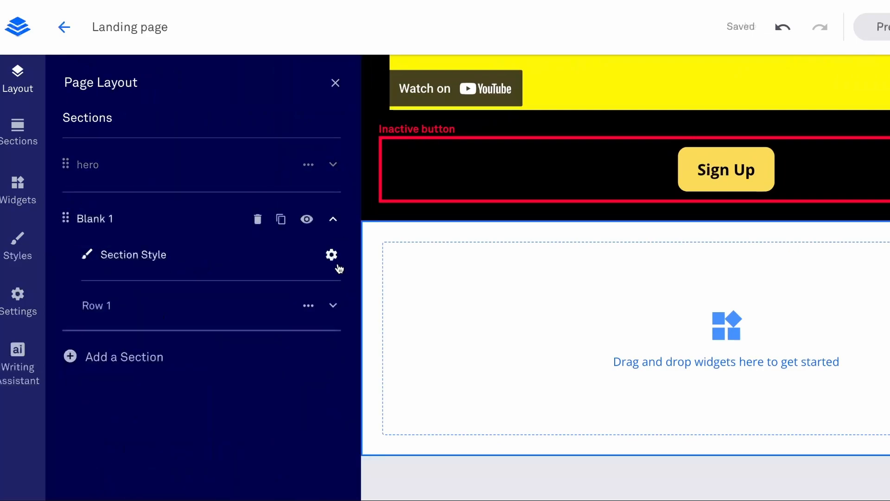
click(334, 218)
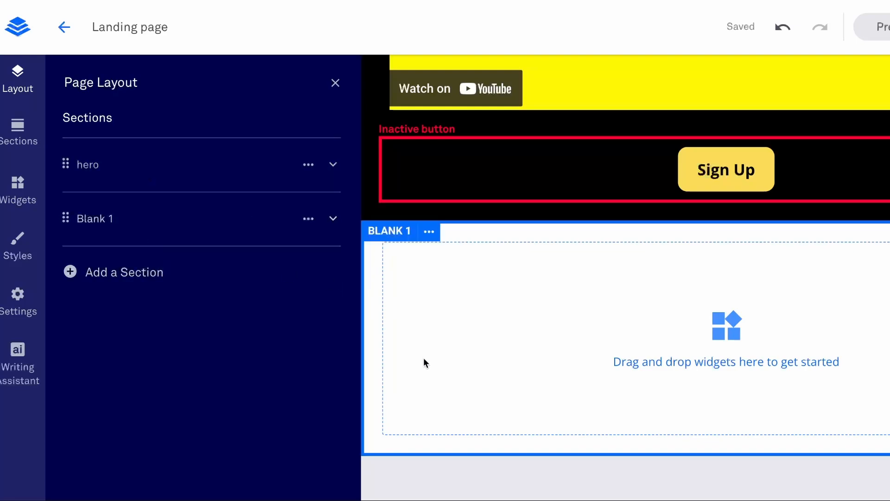
Rename the Blank 1 section to contact and close the page layout.
drag(424, 359, 229, 470)
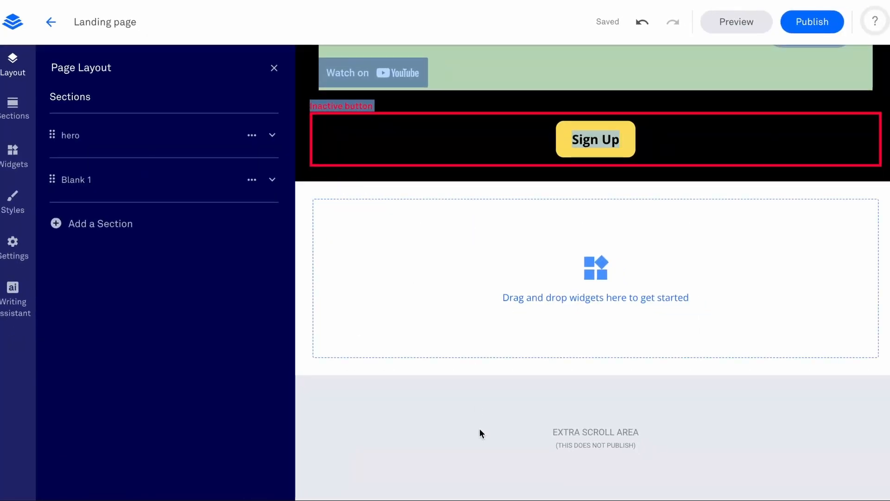
click(479, 430)
scroll(444, 252, up, 8)
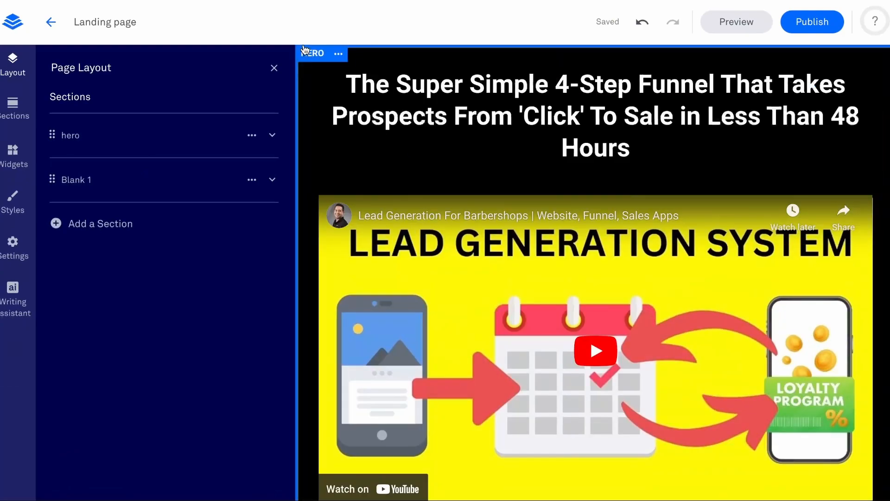
scroll(408, 191, down, 8)
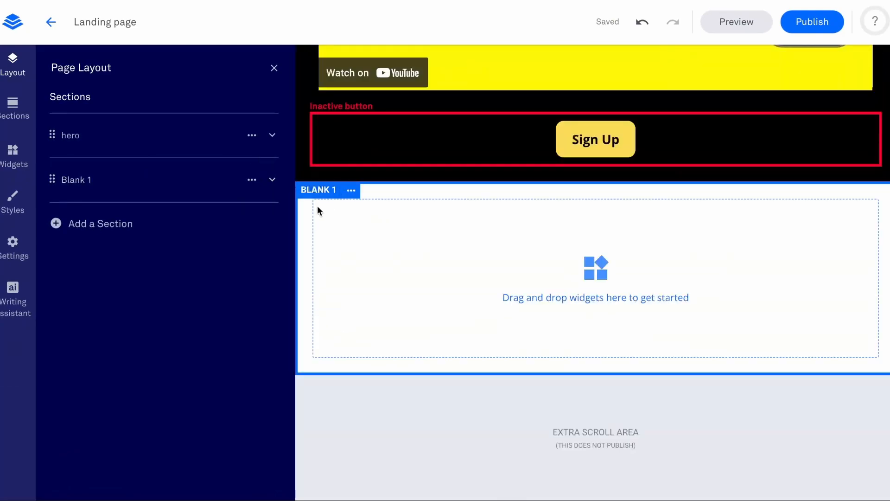
mouse_move(200, 182)
click(94, 180)
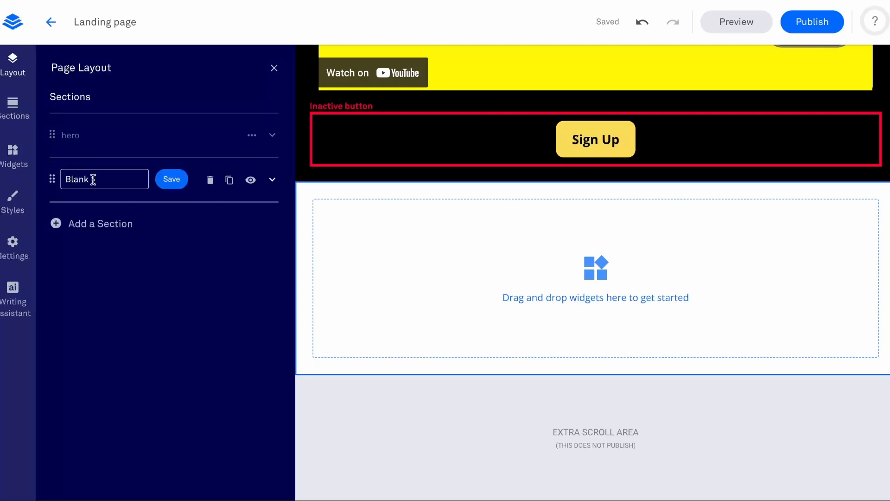
key(ctrl+a)
text(contact)
click(171, 180)
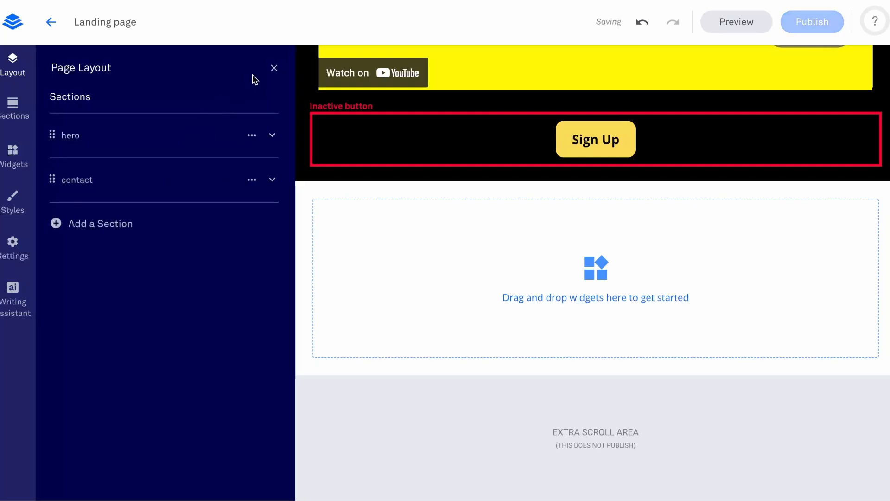
click(273, 67)
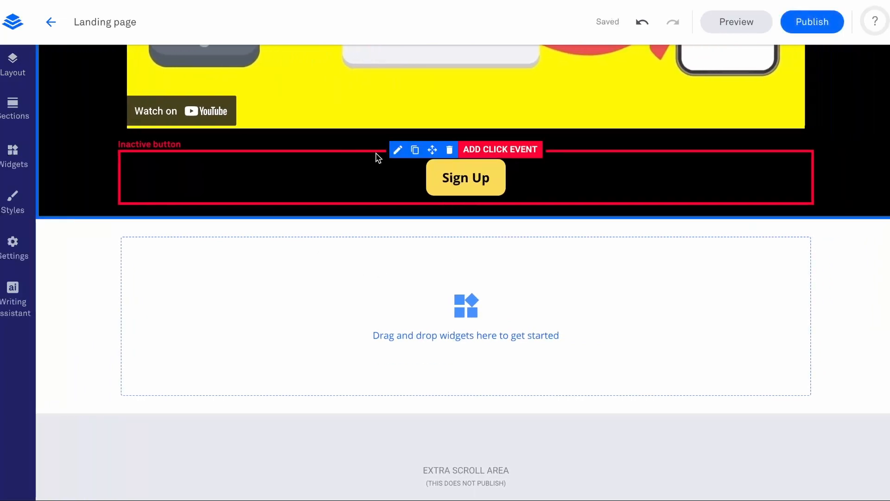
Set the hero Sign Up button's click event to jump to the contact page section and close its settings.
click(398, 150)
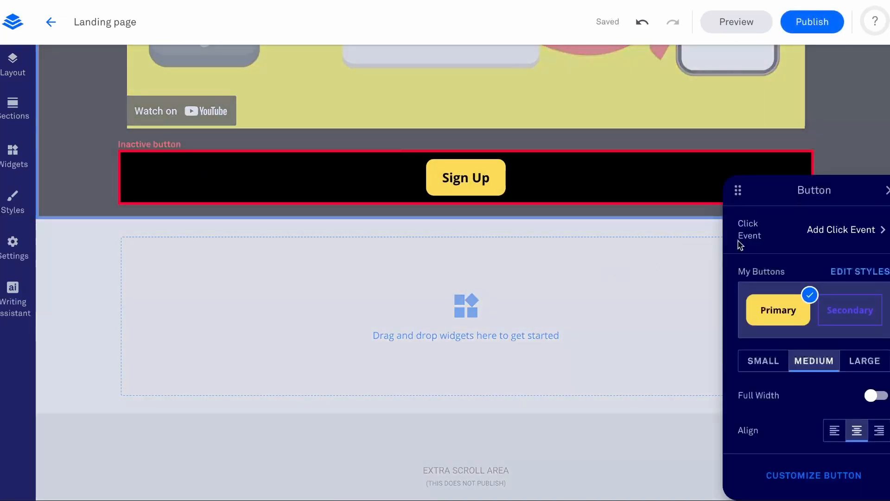
drag(832, 180, 649, 140)
click(656, 185)
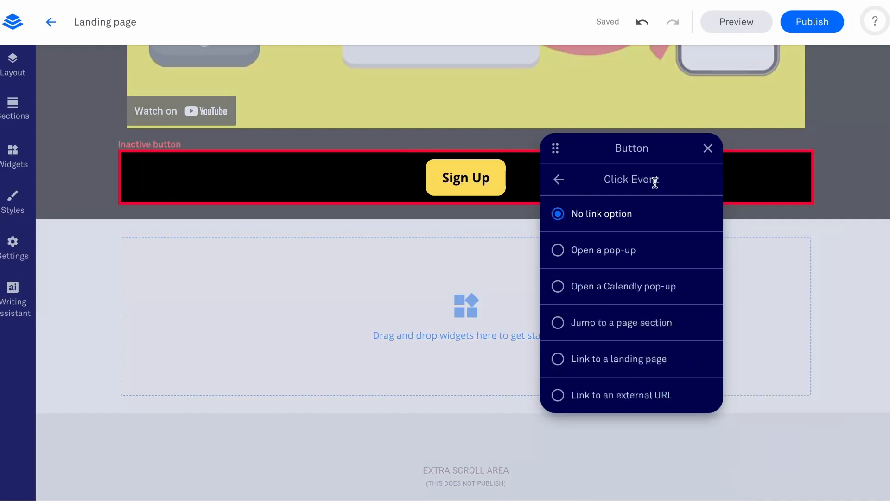
click(638, 360)
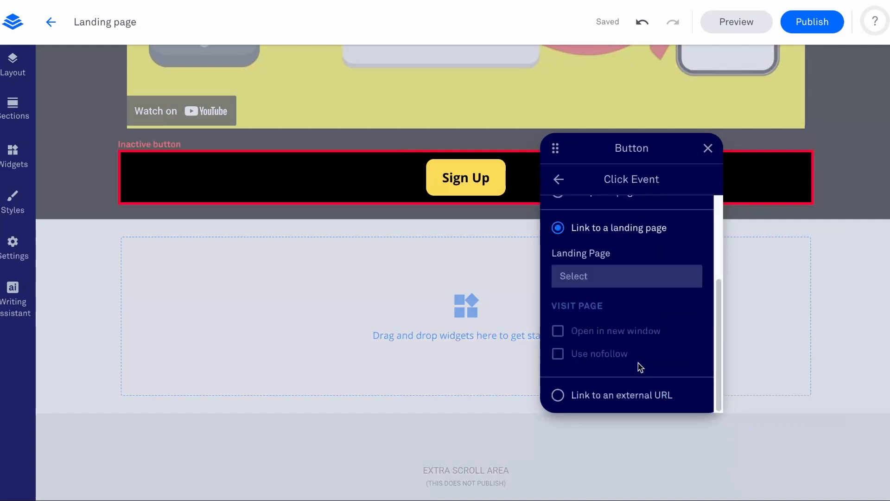
scroll(639, 235, up, 2)
click(651, 278)
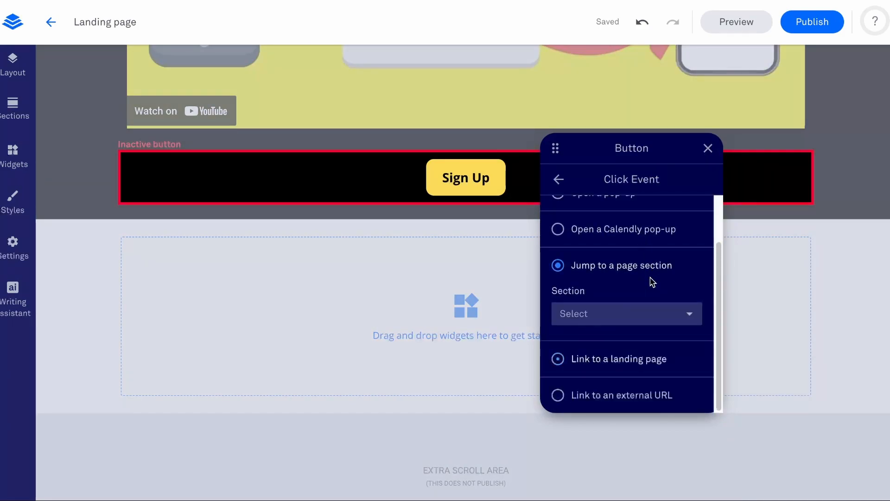
click(626, 318)
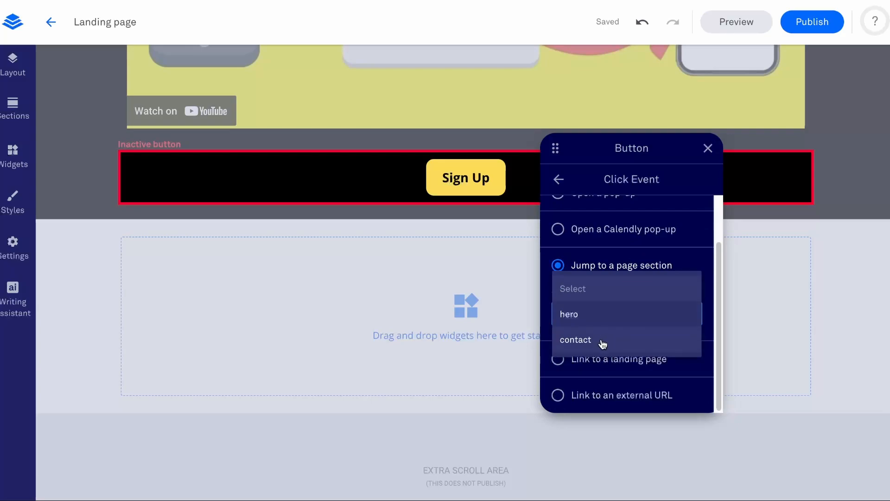
click(604, 344)
click(416, 248)
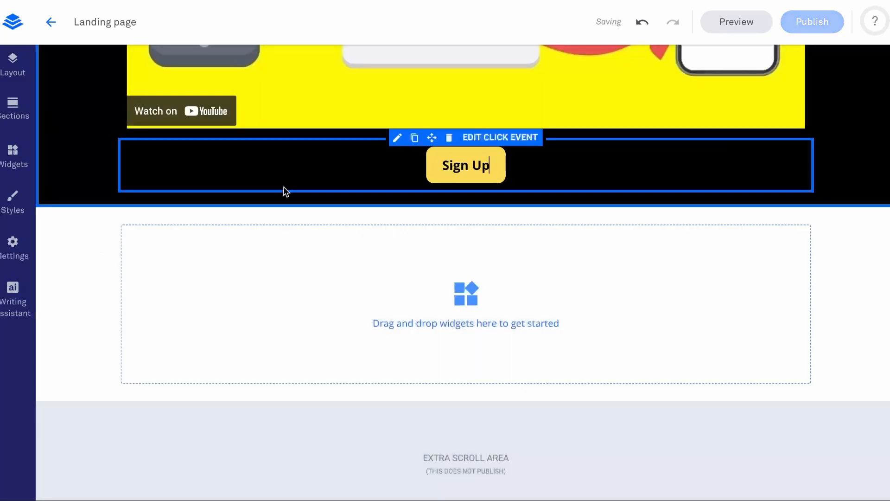
Duplicate the hero headline and move the copy into the empty contact section.
scroll(404, 301, up, 4)
scroll(404, 300, up, 5)
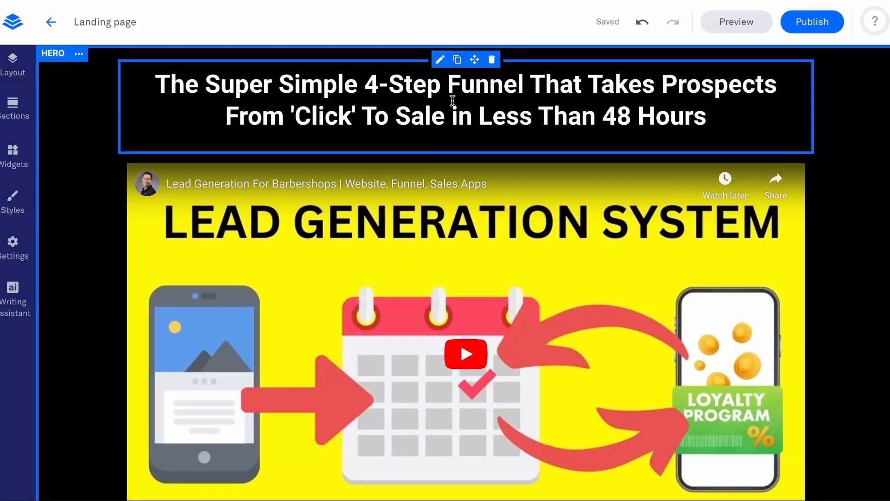
click(457, 59)
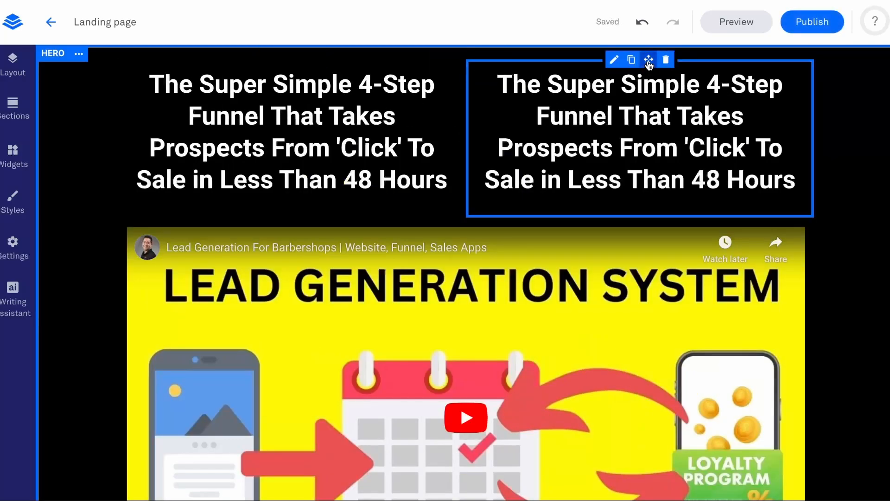
drag(649, 59, 442, 248)
scroll(559, 194, down, 5)
scroll(552, 192, down, 5)
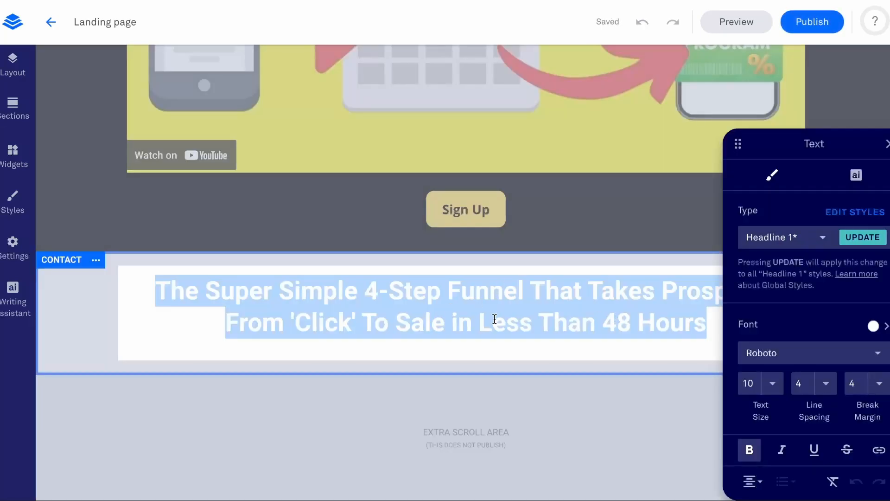
key(BackSpace)
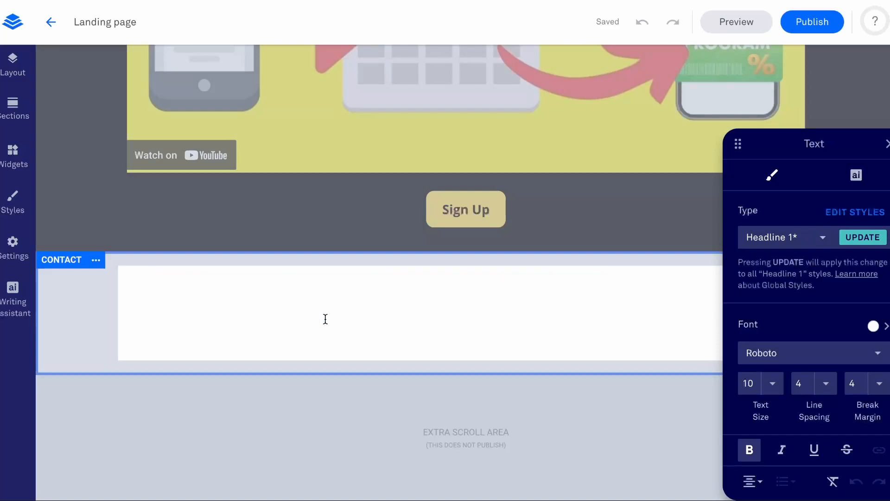
triple_click(325, 320)
click(325, 321)
Change the text colour of the contact section's headline to black.
drag(139, 288, 733, 332)
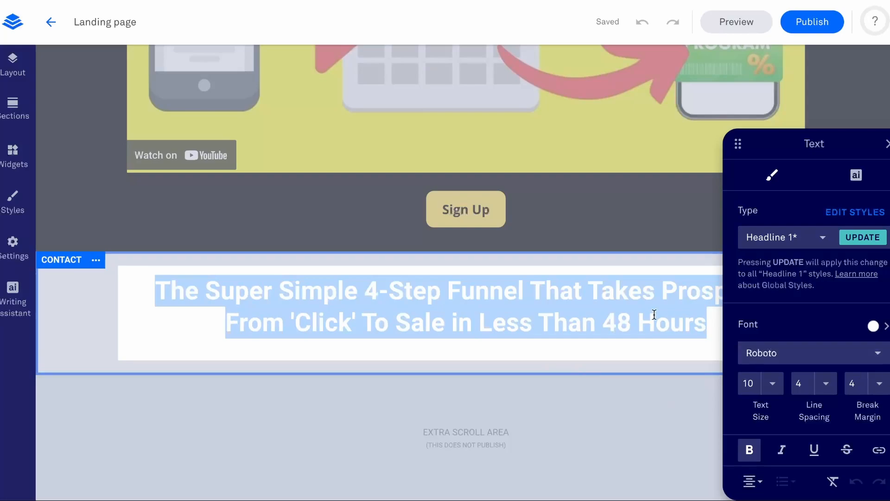
click(874, 326)
click(743, 261)
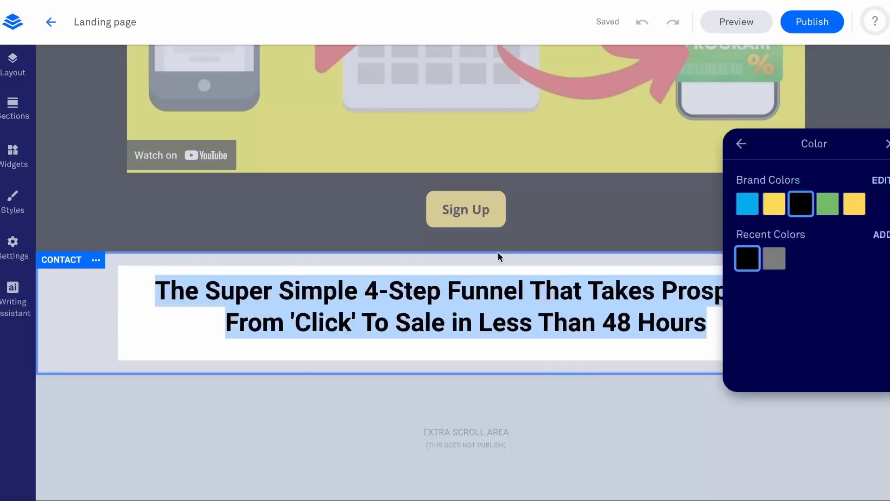
click(498, 250)
Replace the contact headline text with "Get New Clients Every Month..." followed by the line "Book A Free Demo With Our Team".
triple_click(704, 325)
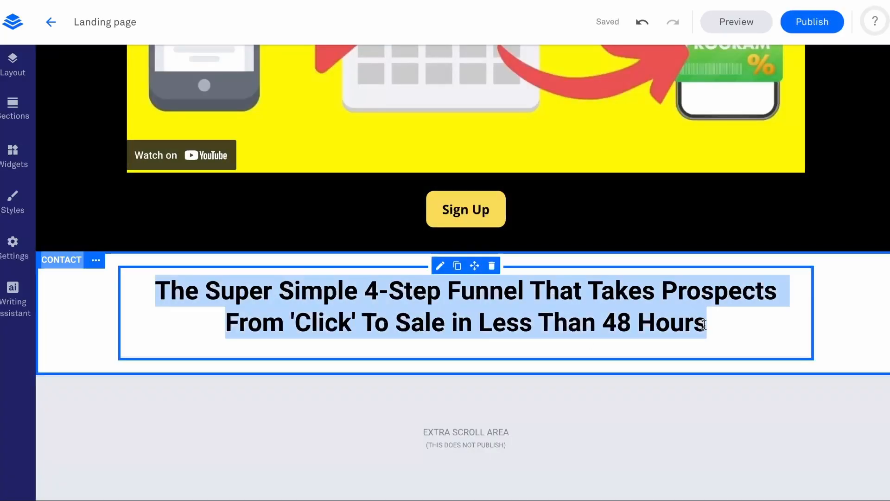
click(775, 341)
text(Get New Customers Every Month... Book A Free Demo With Our Team)
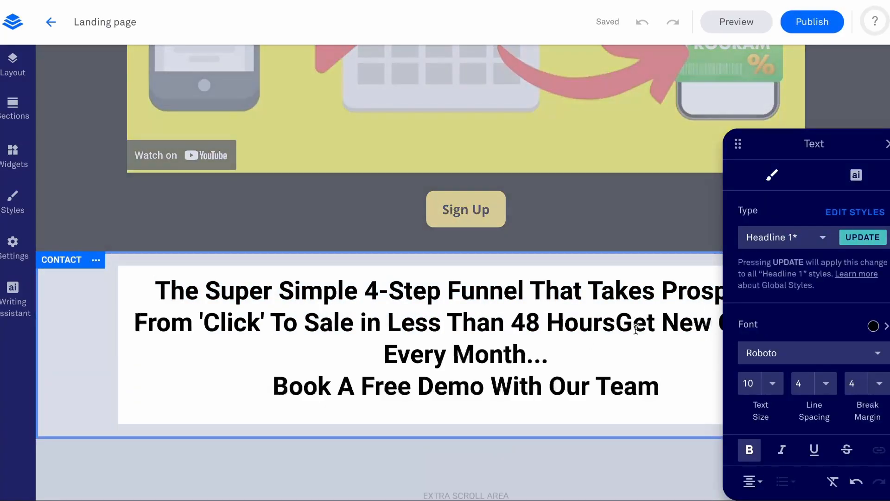
drag(616, 322, 99, 272)
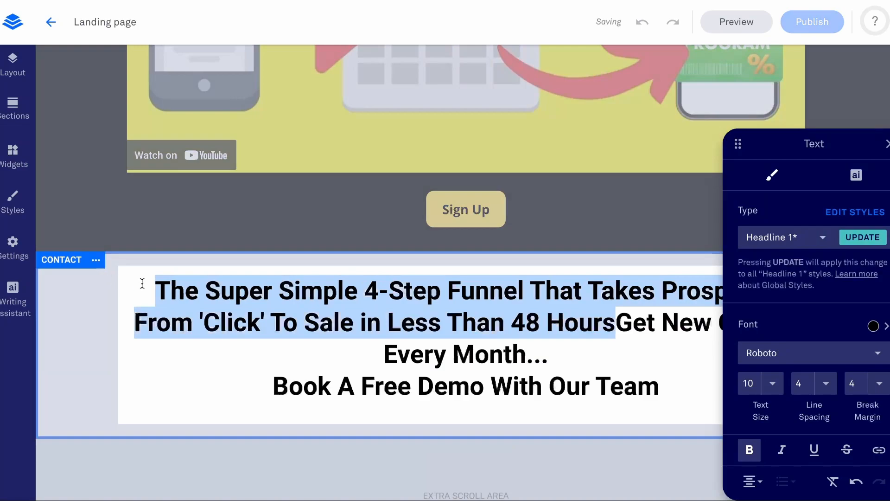
key(BackSpace)
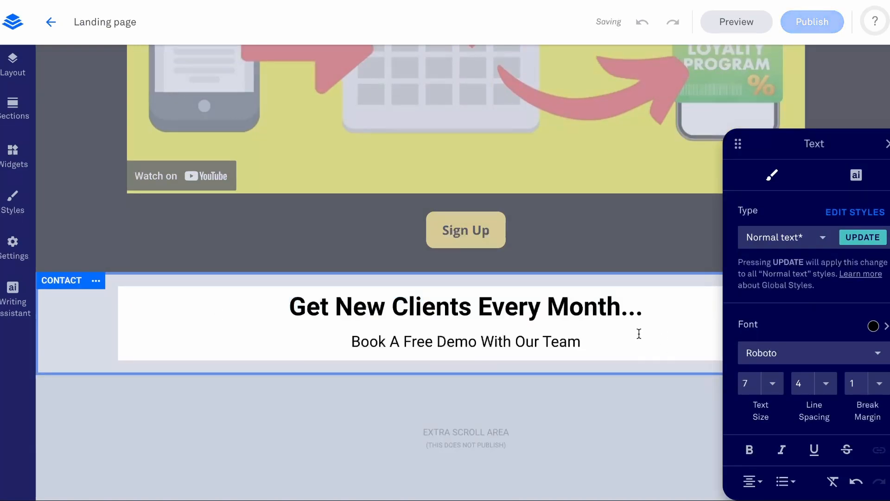
Join the two contact lines and split them again before "Book" so the second line takes the headline formatting.
click(346, 340)
key(BackSpace)
drag(524, 328, 493, 306)
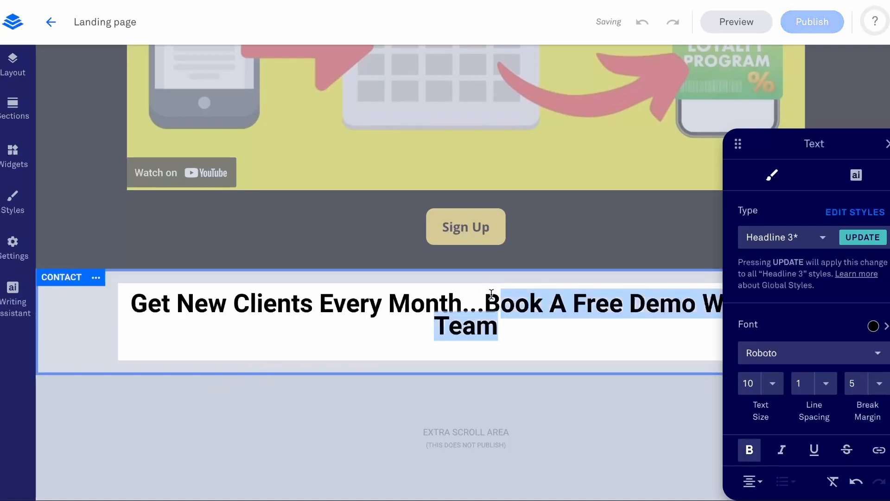
click(491, 294)
key(Return)
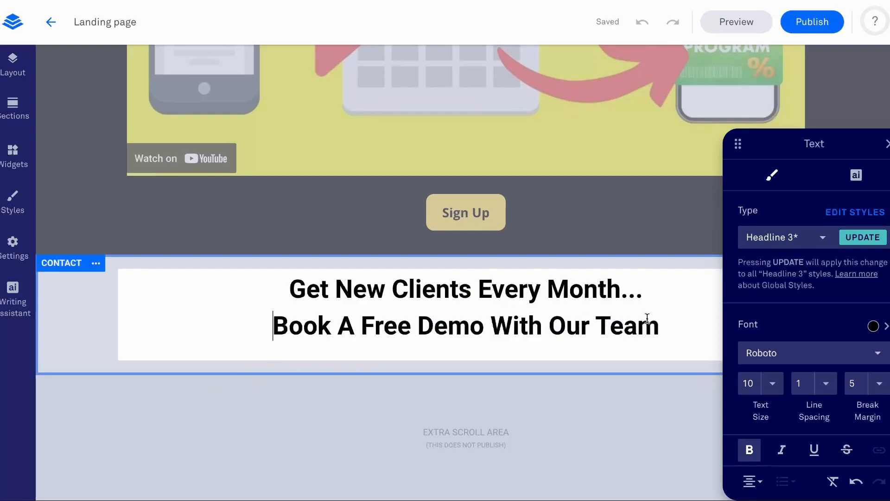
Set the "Book A Free Demo With Our Team" line to text size 7 and remove its bold formatting.
drag(679, 325, 255, 328)
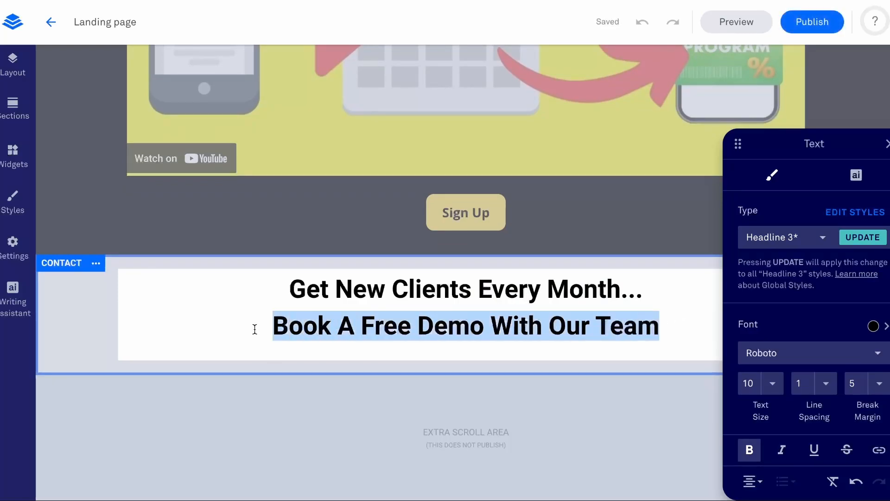
click(773, 383)
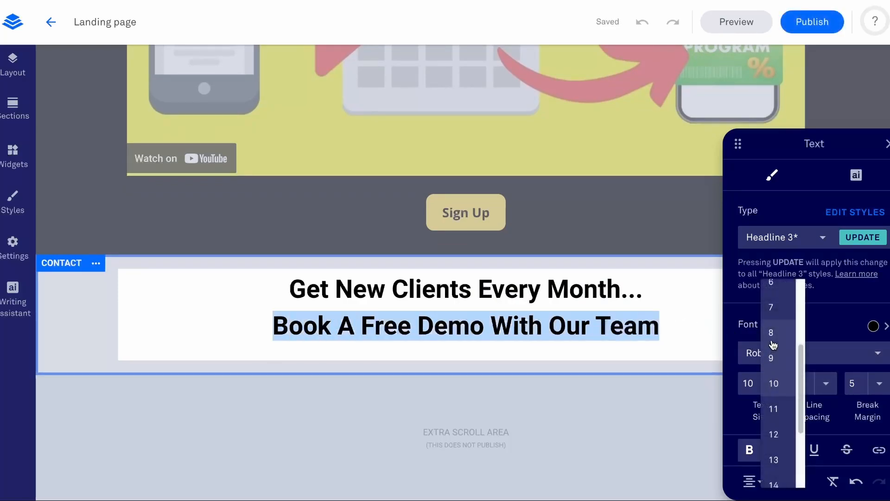
click(782, 307)
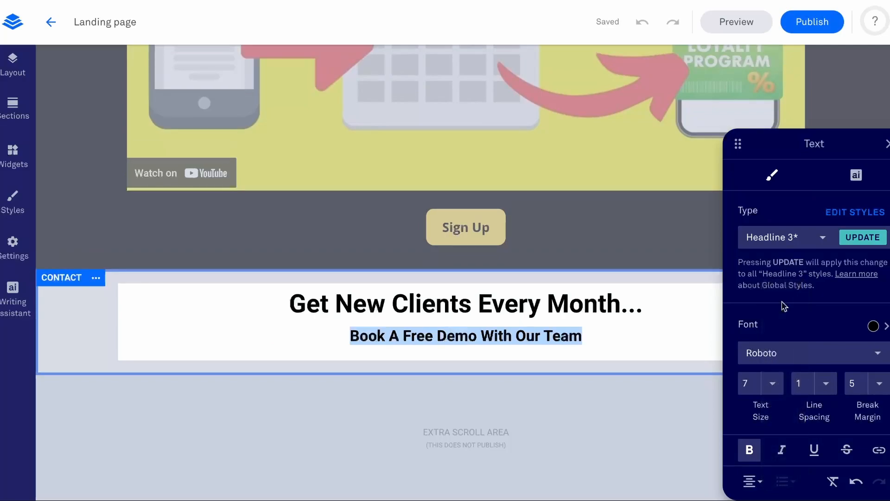
click(749, 449)
click(749, 484)
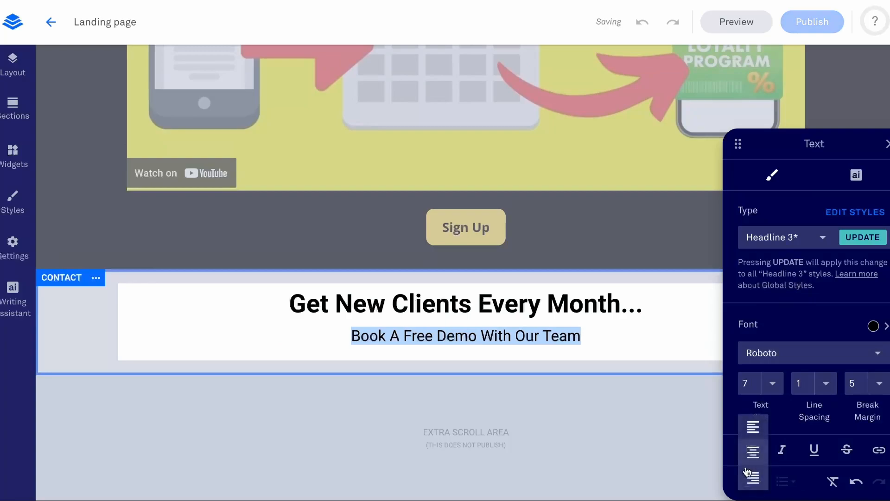
click(770, 327)
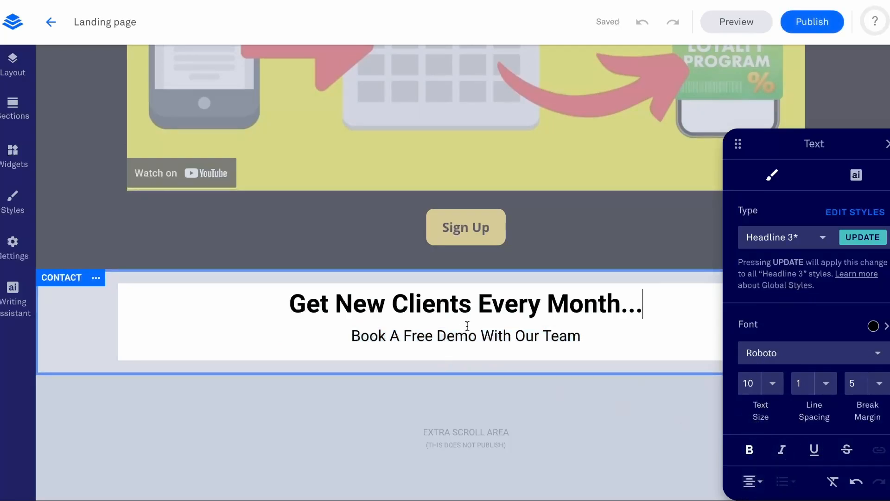
View the link click event options for part of the demo line and close the text settings without choosing one.
drag(583, 336, 494, 335)
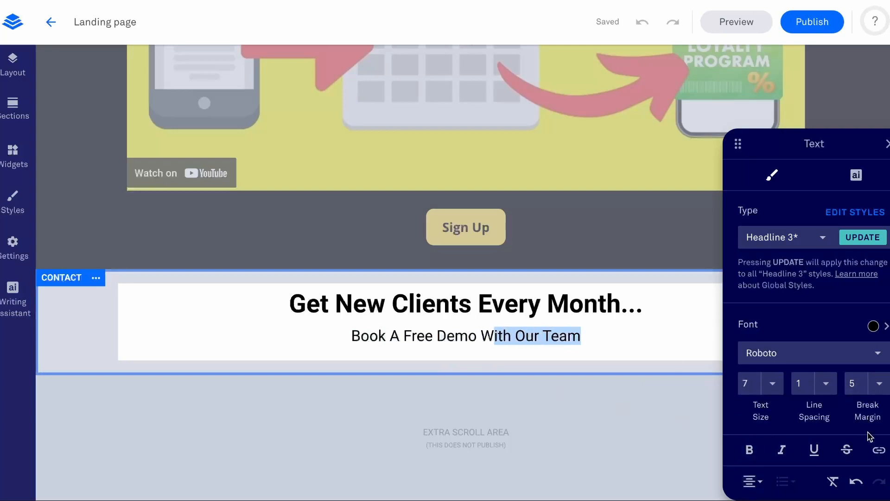
click(880, 450)
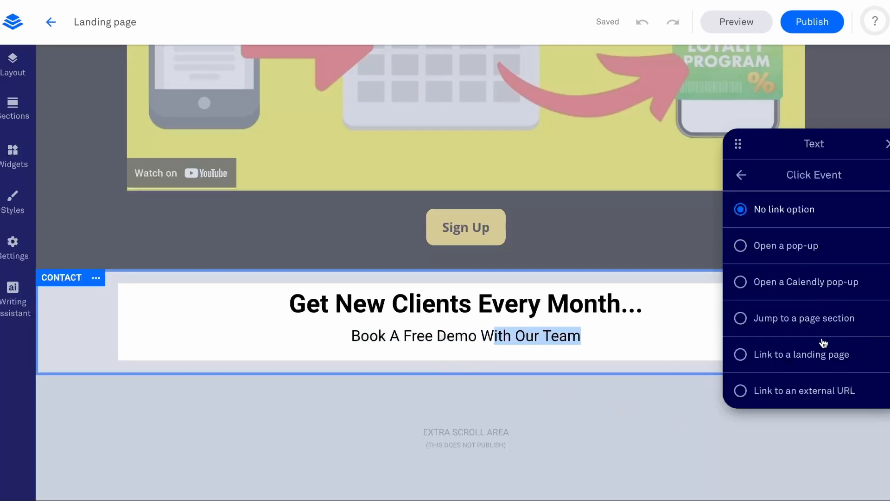
drag(581, 337, 567, 338)
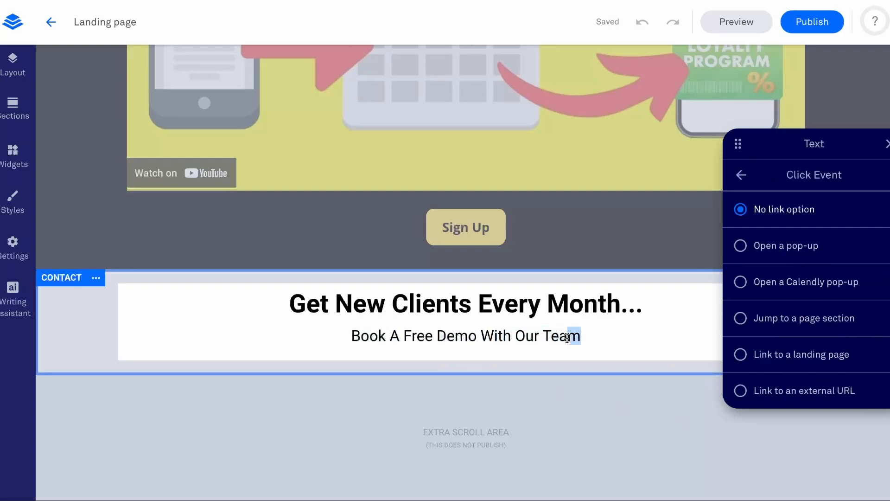
click(430, 263)
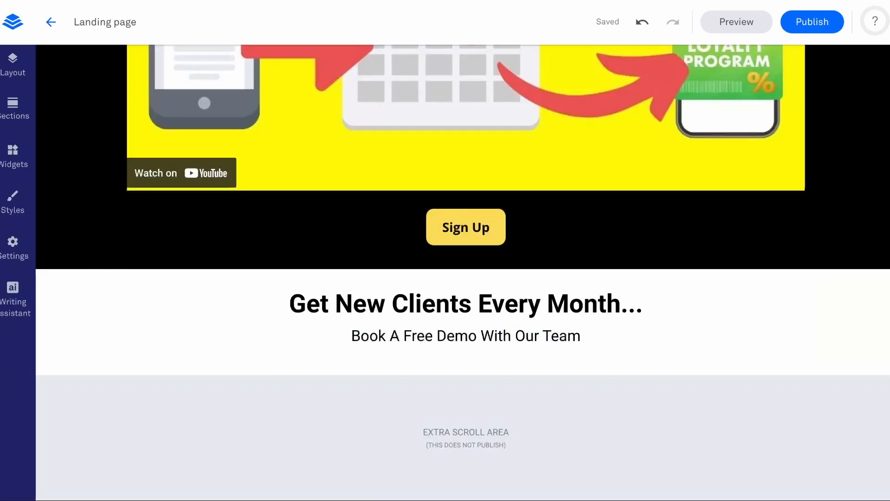
Add a Form widget below the demo line in the contact section and close the widget list.
click(8, 168)
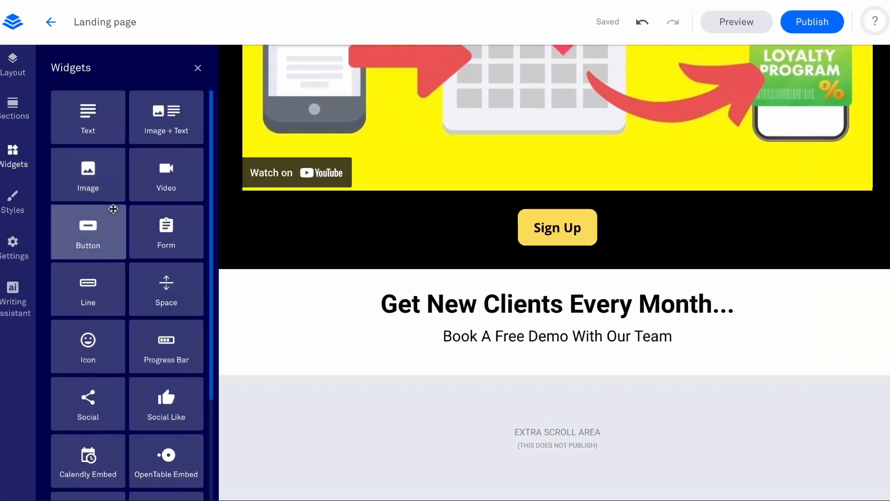
drag(153, 213, 575, 375)
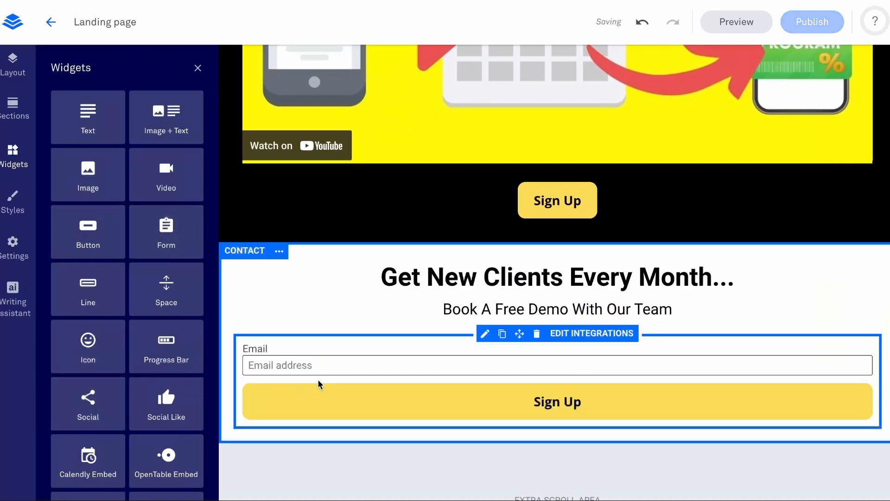
click(198, 68)
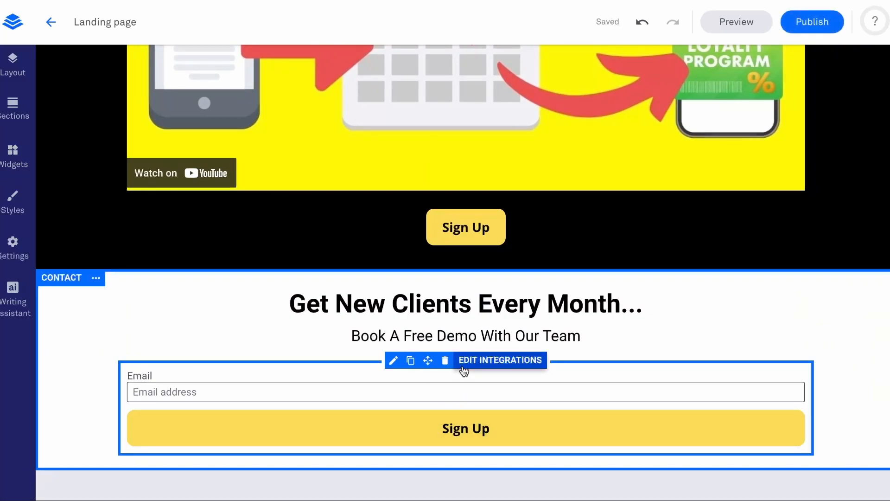
Place the contact form's field labels inside the fields and set their text size to 6.
click(394, 365)
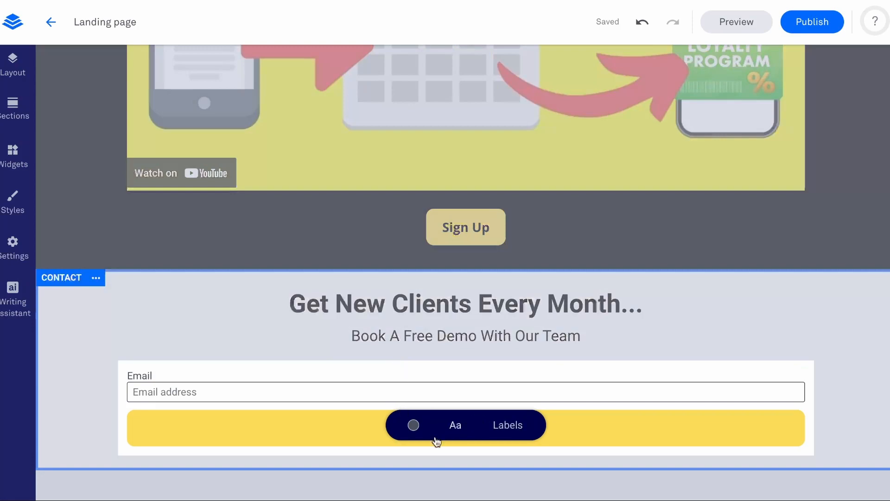
click(506, 429)
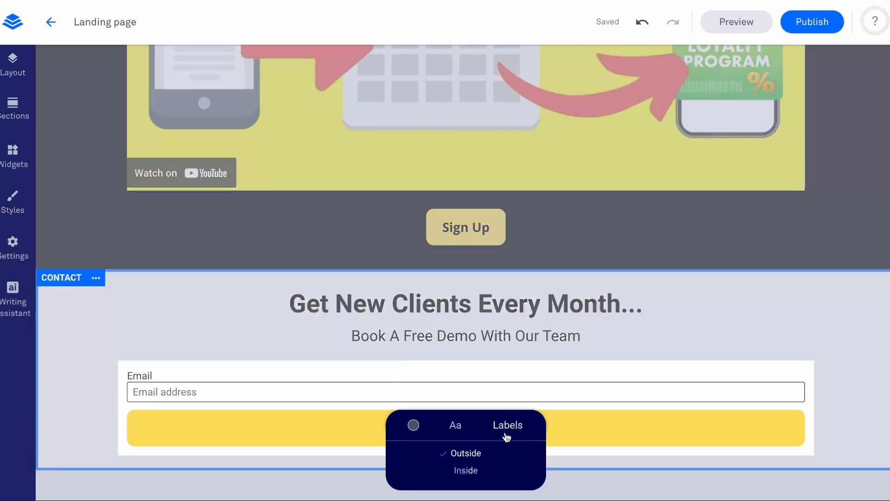
click(465, 476)
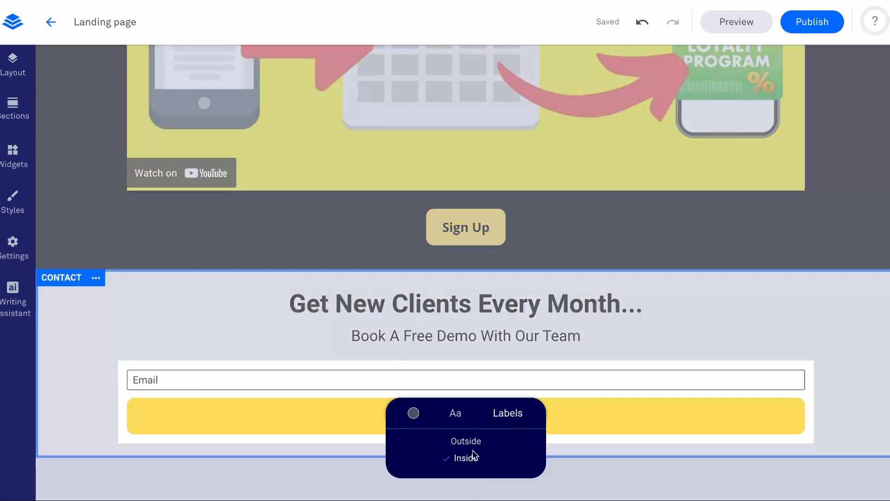
click(464, 414)
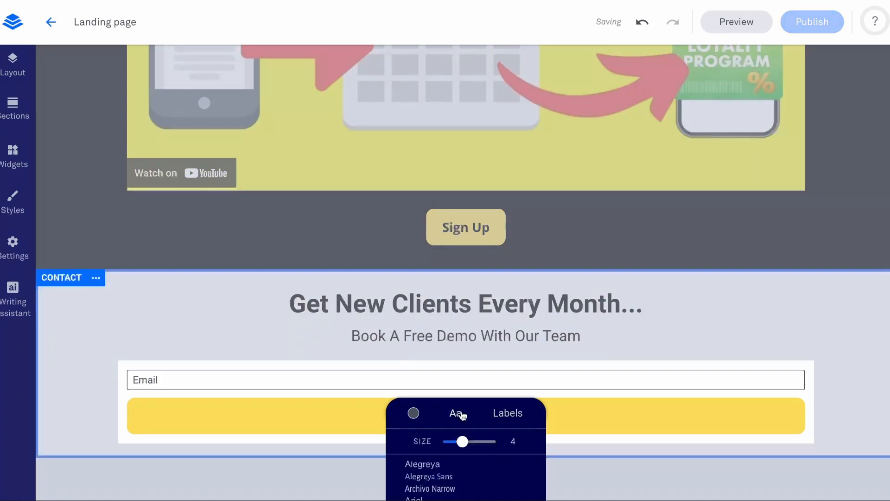
drag(462, 441, 471, 444)
scroll(476, 355, down, 2)
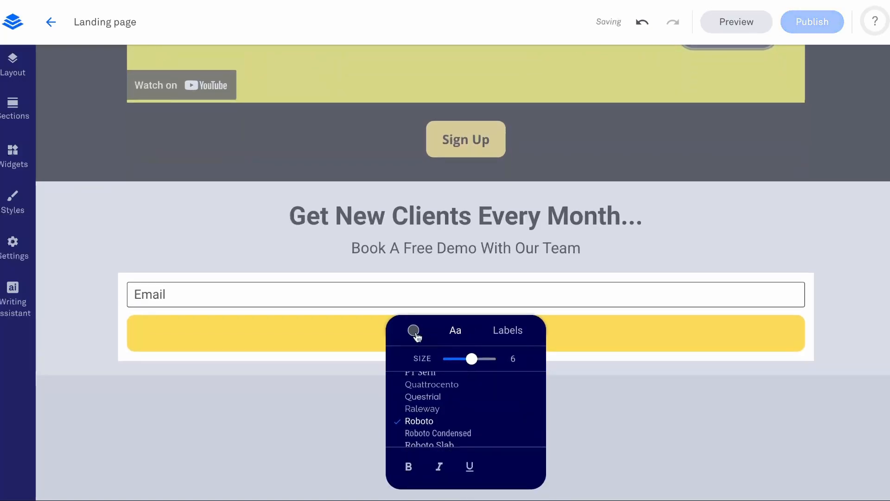
click(503, 263)
Open the form's integration settings and name the form "New Form".
mouse_move(508, 280)
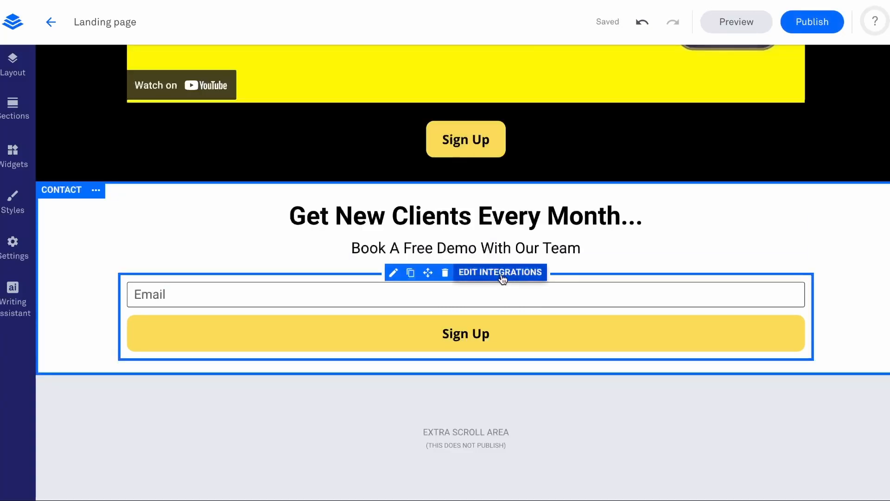
click(502, 273)
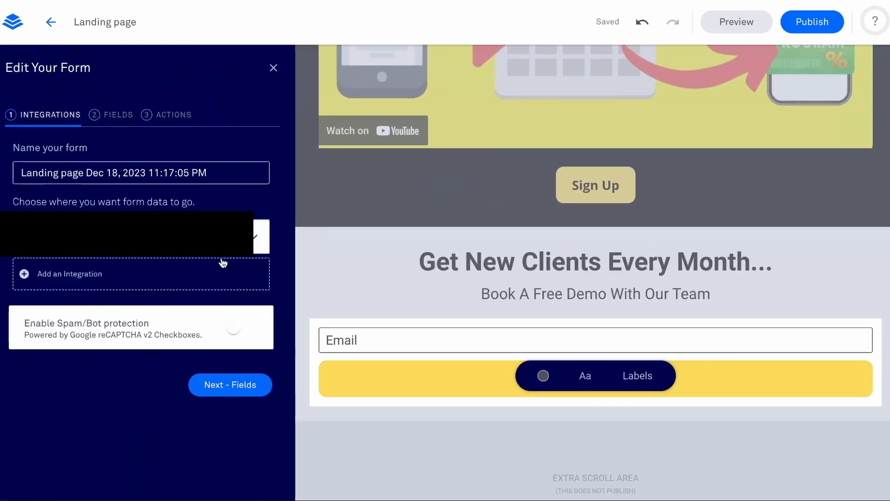
triple_click(118, 169)
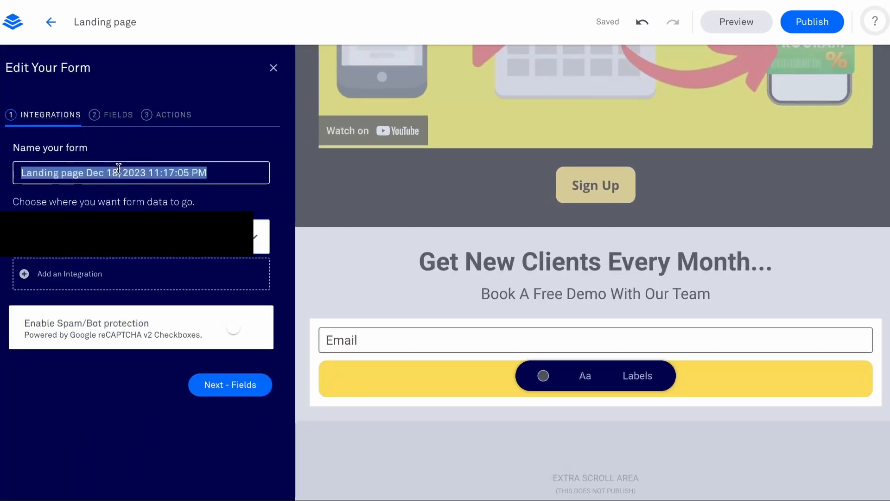
text(New Form)
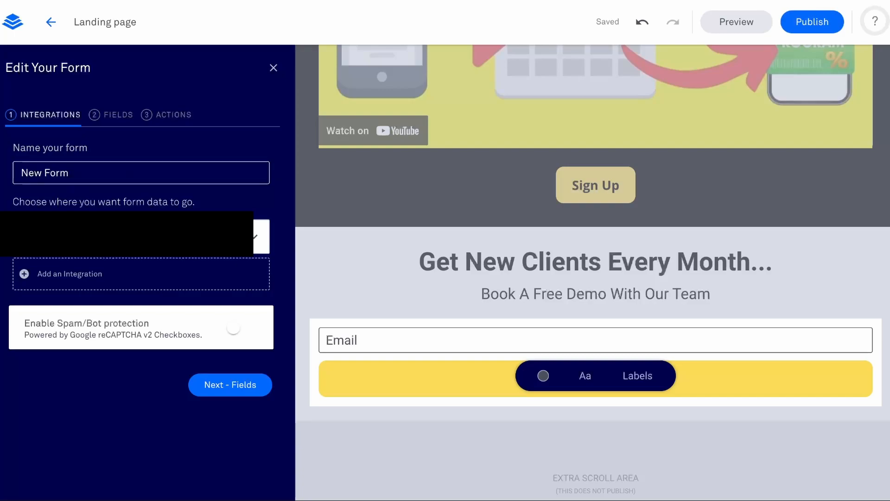
Add a required First Name field to the form and move it above the Email field.
click(215, 386)
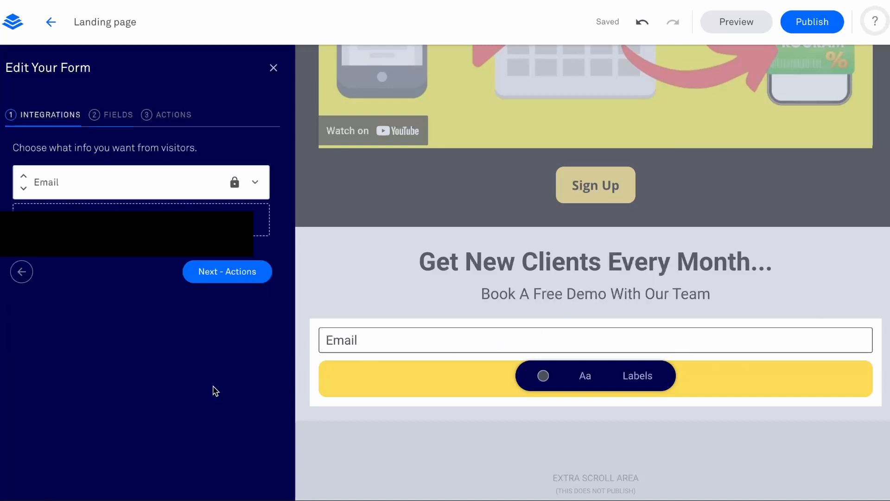
click(92, 220)
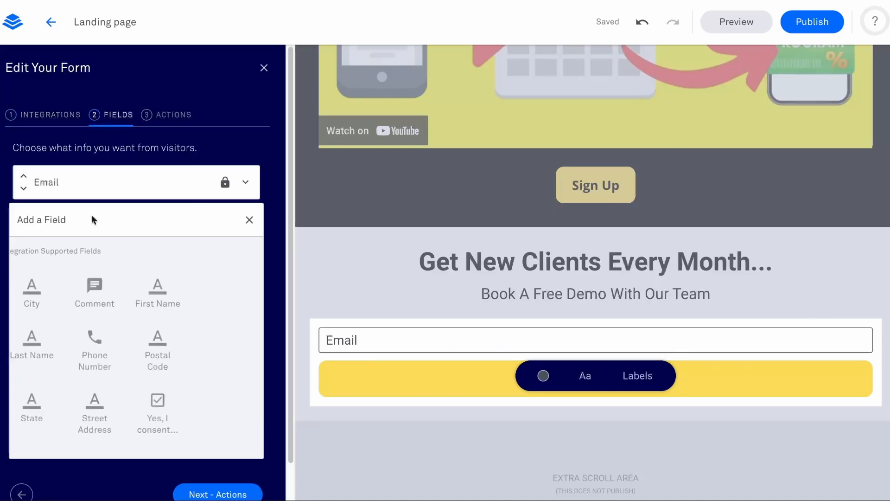
click(167, 287)
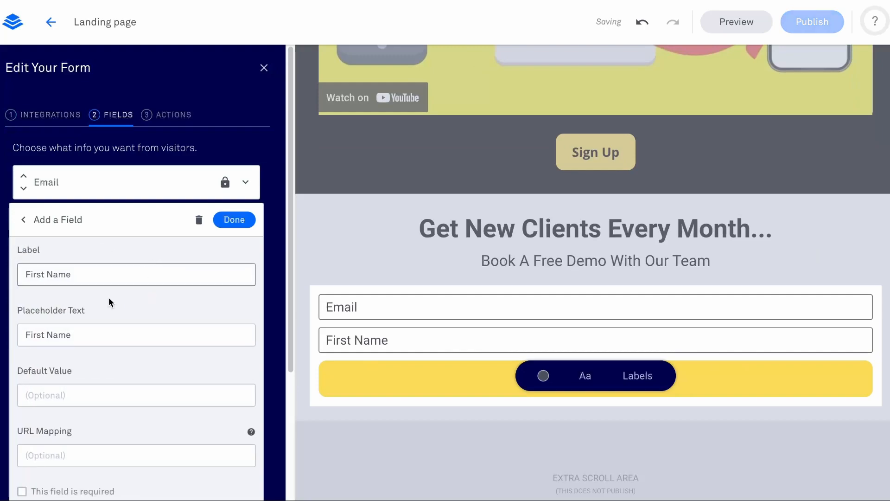
scroll(64, 402, down, 2)
click(64, 400)
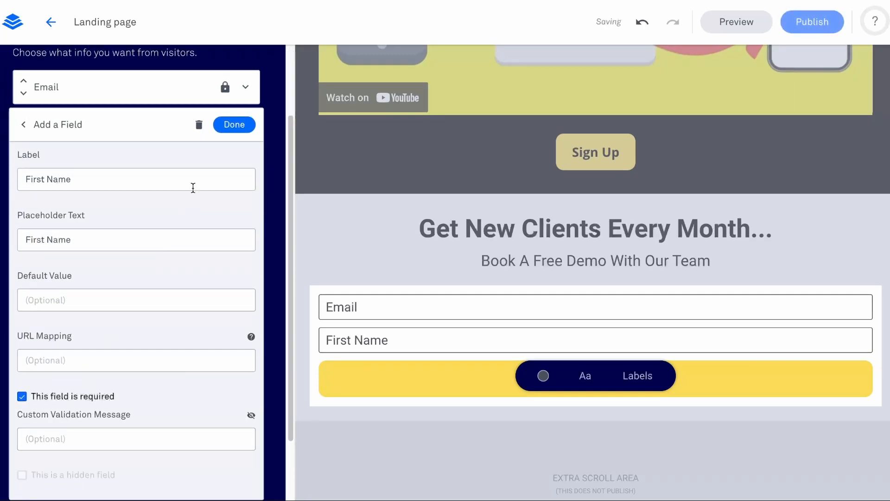
click(234, 125)
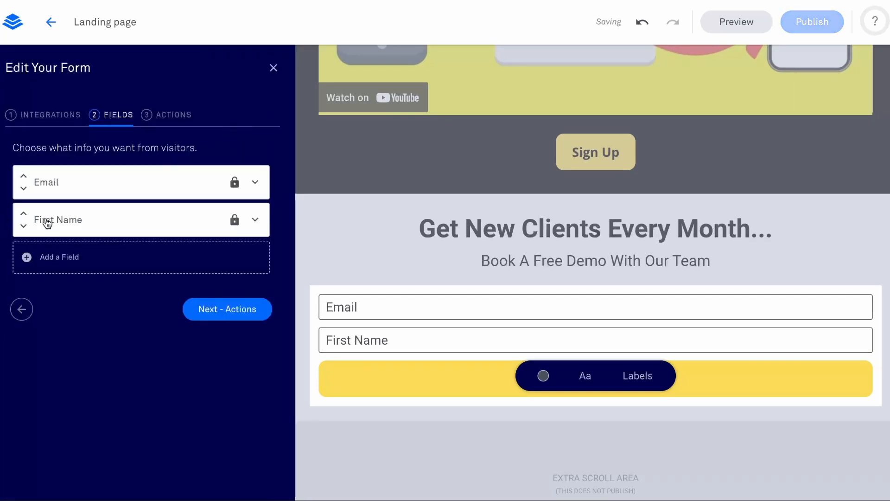
click(23, 215)
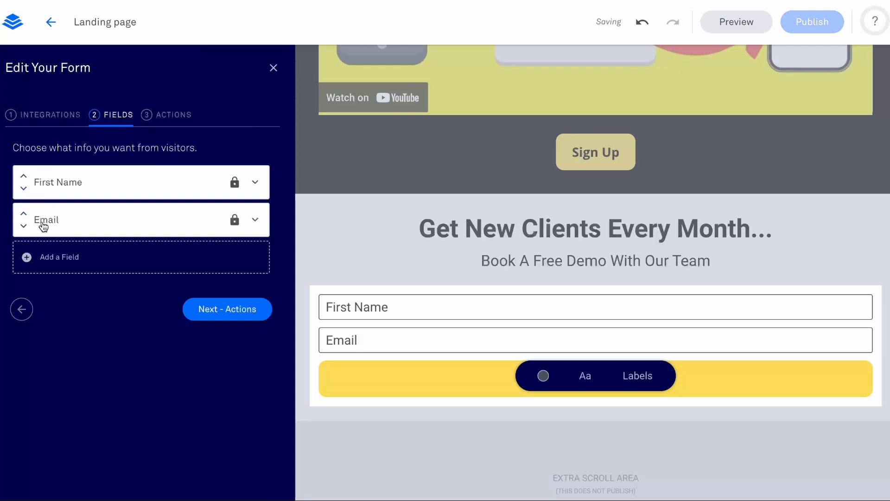
Send visitors who submit the form to the "1.0 DM Thank You" landing page, then save and close the form settings.
click(233, 314)
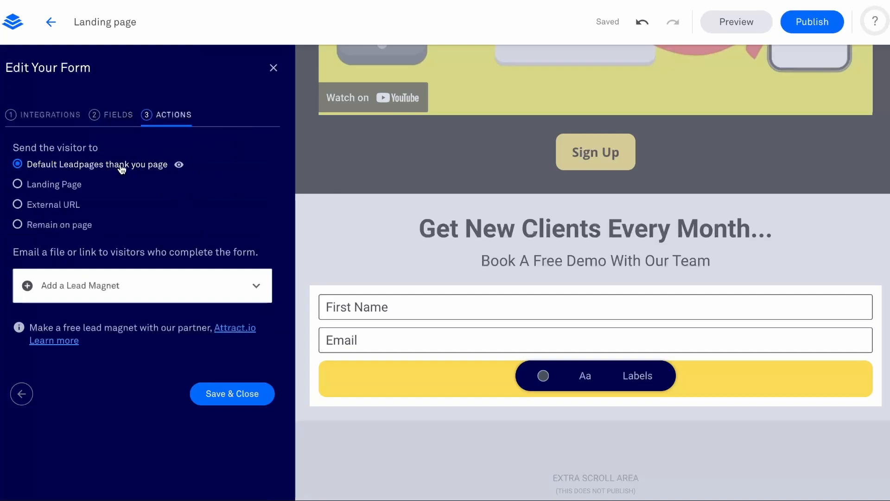
click(41, 193)
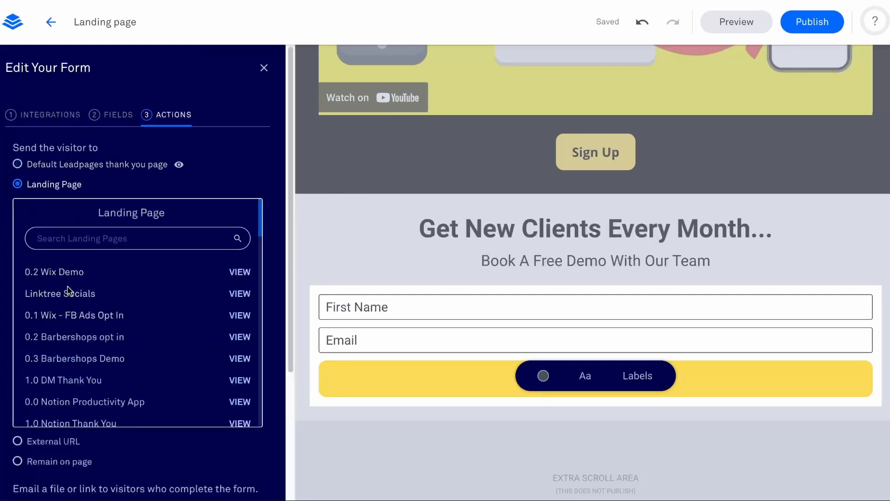
click(118, 241)
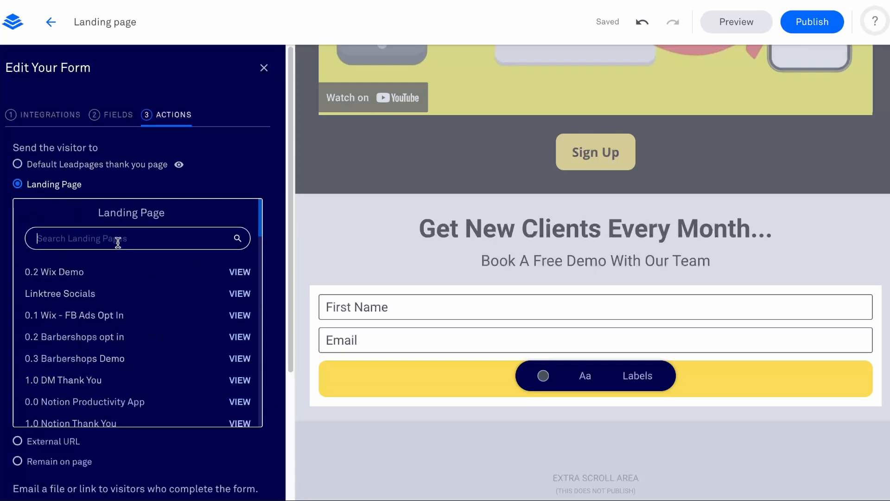
text(thank)
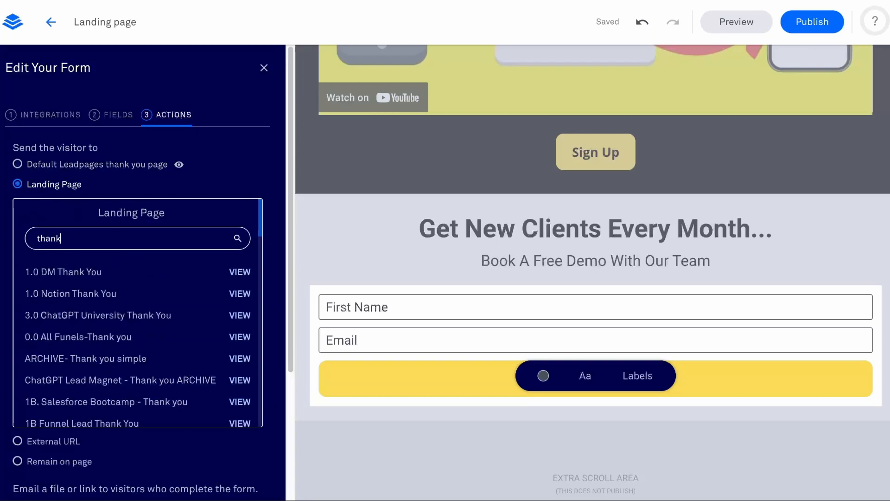
click(70, 272)
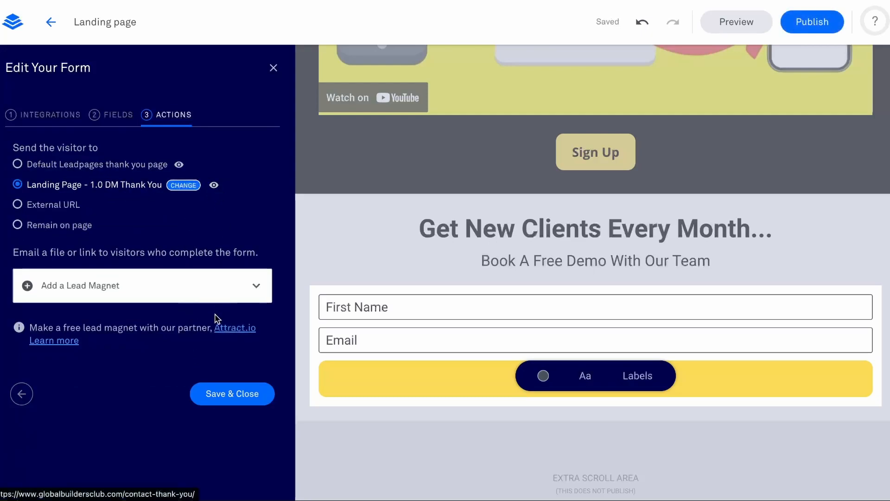
click(245, 396)
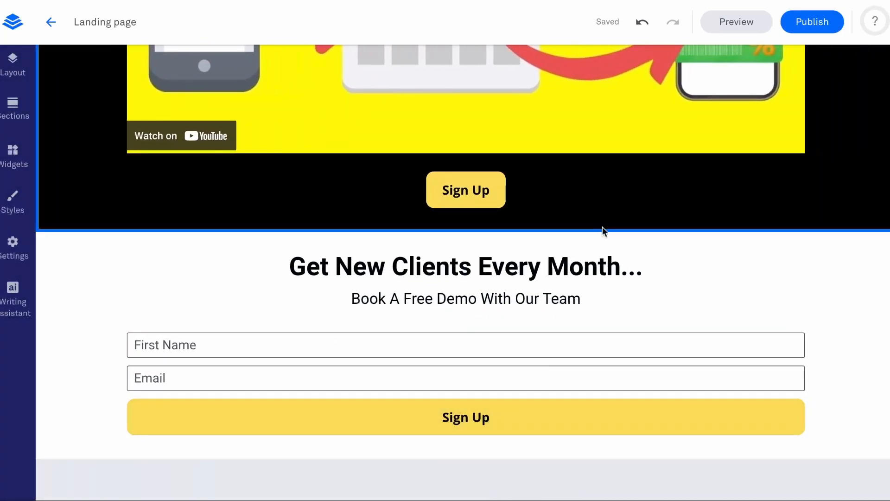
Add an Image widget between the "Book A Free Demo With Our Team" line and the form, and close the widget list.
scroll(655, 306, up, 4)
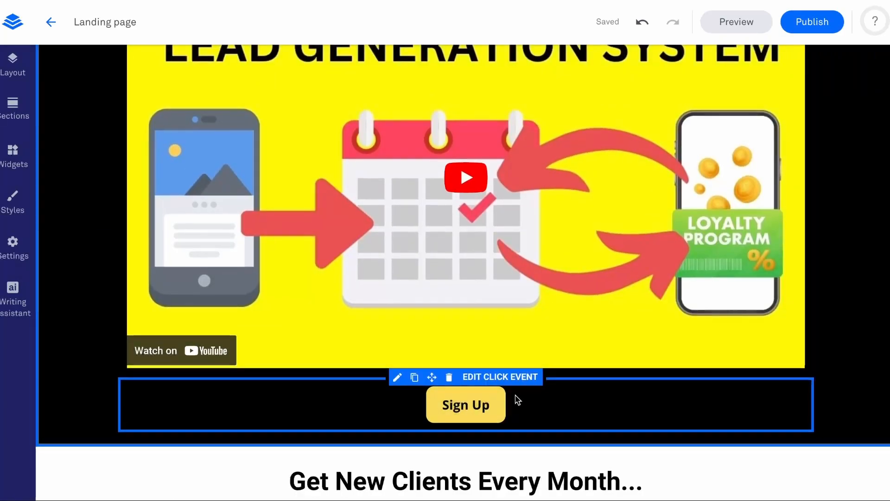
scroll(517, 397, down, 4)
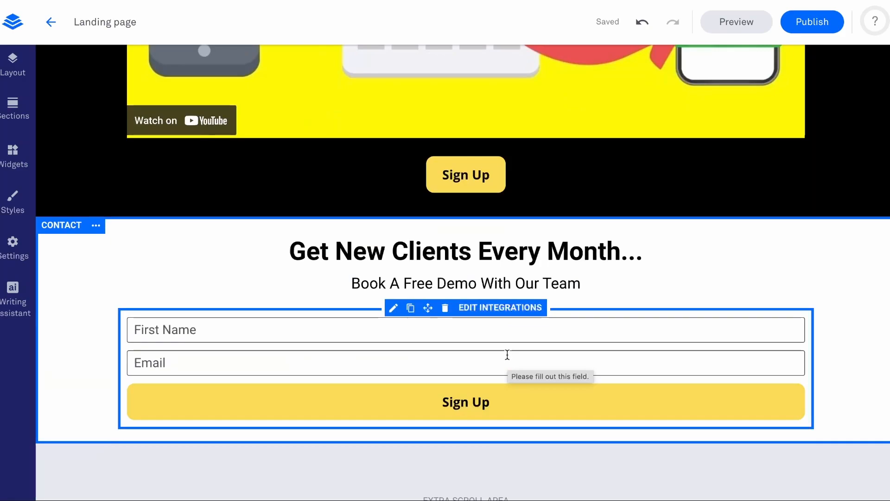
scroll(508, 353, up, 8)
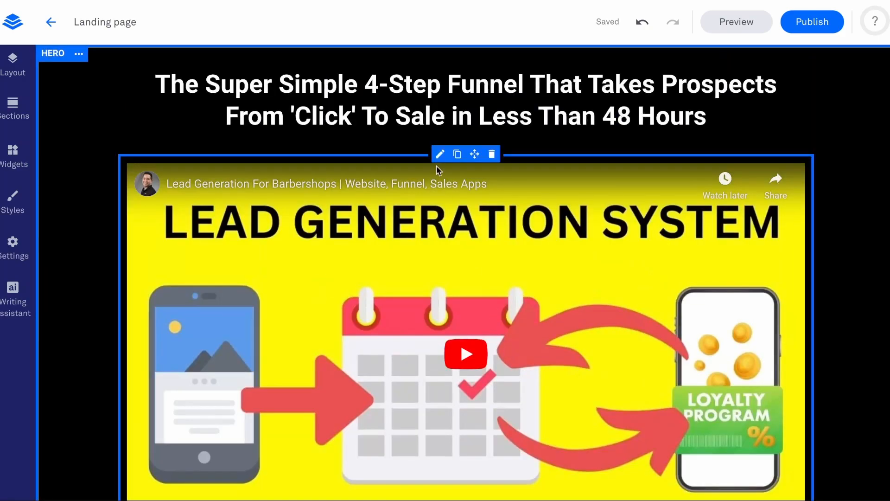
scroll(436, 165, down, 5)
scroll(436, 165, down, 2)
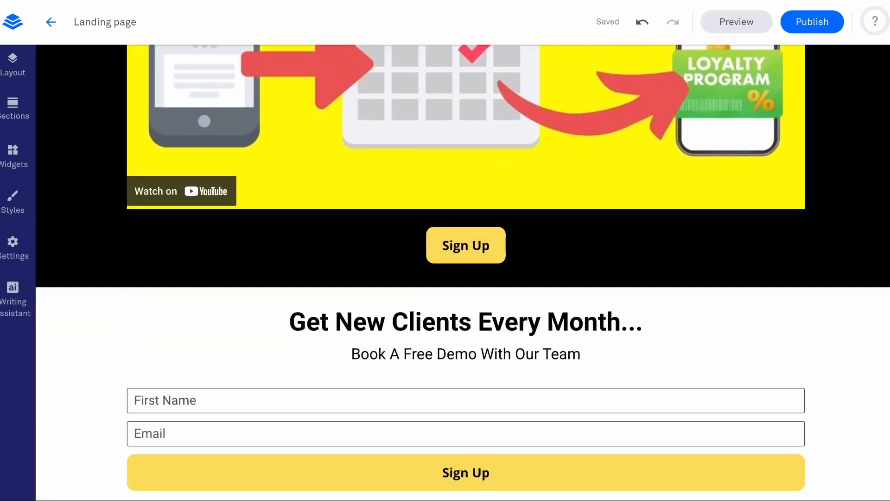
click(17, 160)
drag(101, 194, 566, 400)
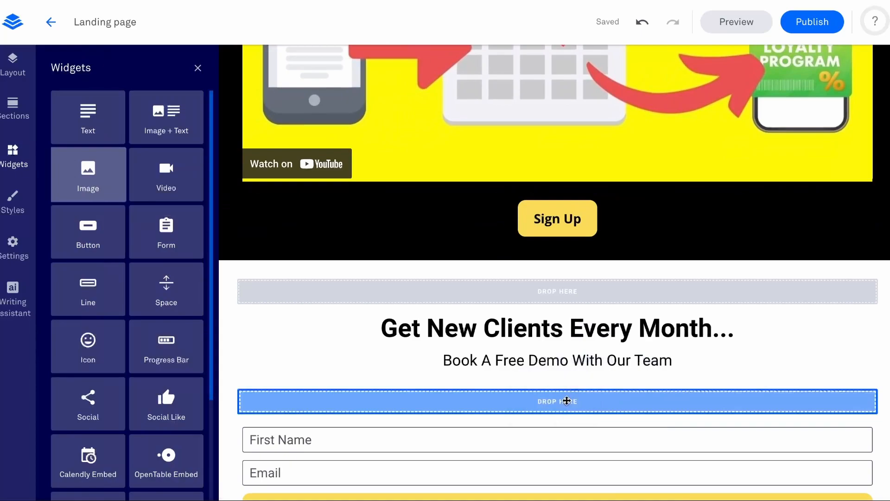
click(195, 69)
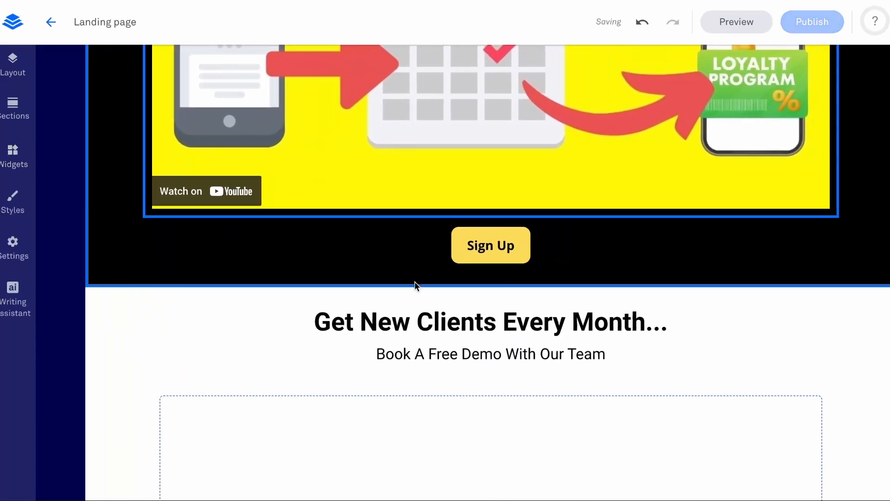
Browse the image library for the contact section's image placeholder and open the details of the 1652x1870 headshot of the man holding a jacket.
scroll(548, 357, down, 5)
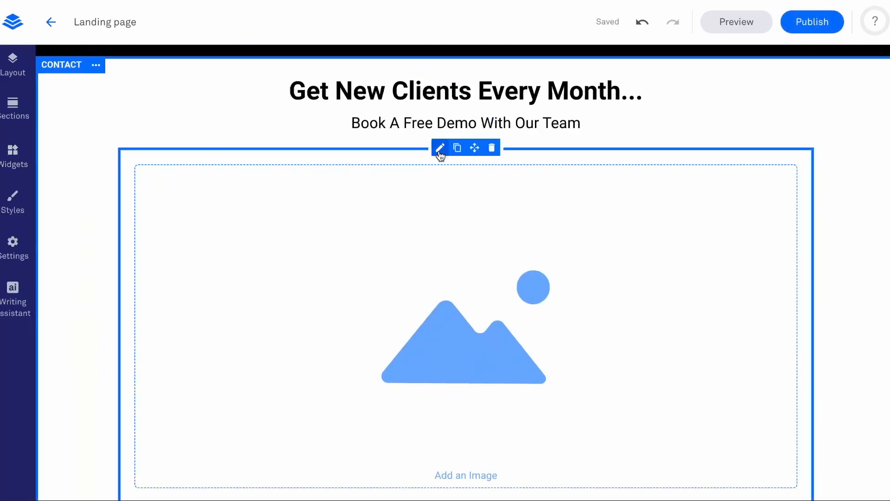
click(439, 148)
scroll(408, 357, down, 5)
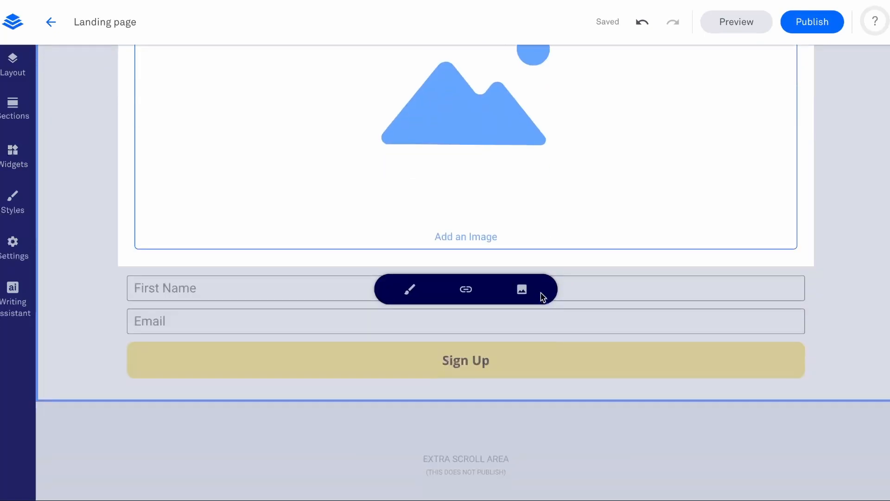
click(522, 289)
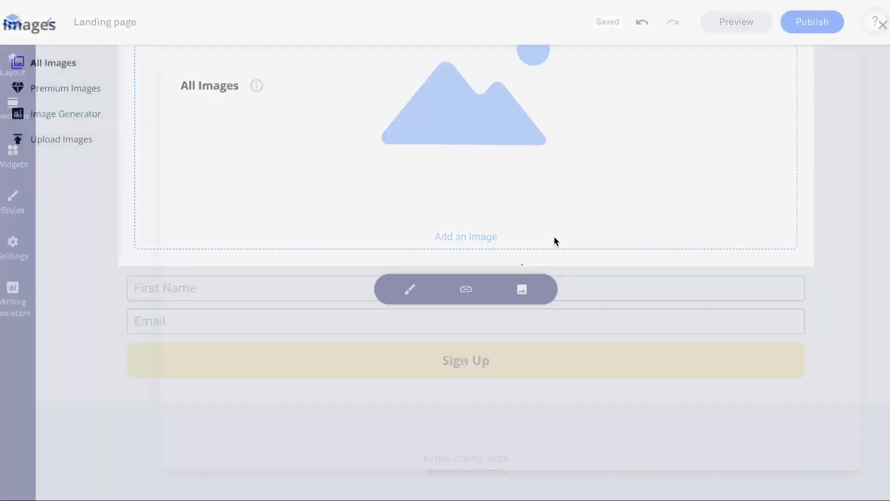
scroll(582, 230, down, 1)
scroll(583, 230, down, 15)
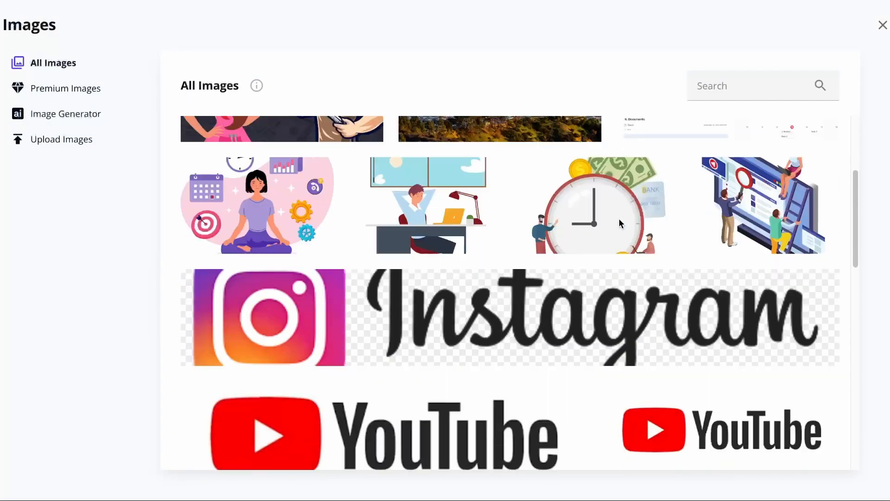
scroll(620, 217, down, 10)
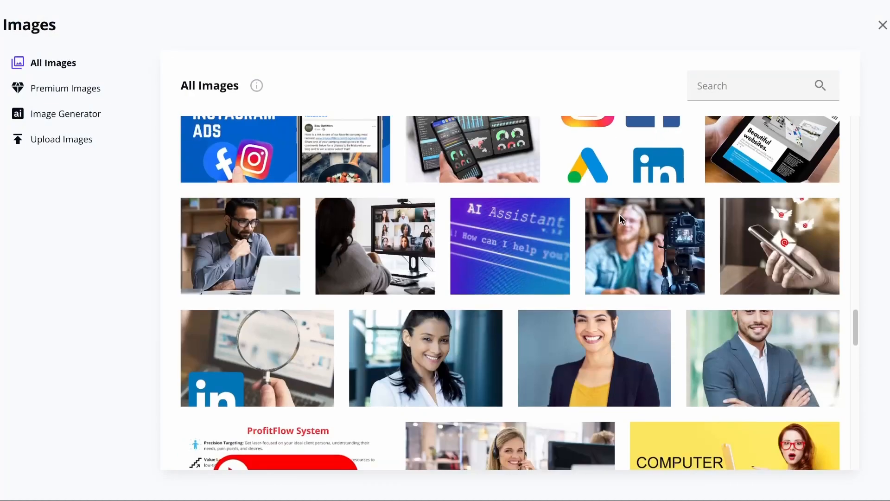
scroll(696, 246, up, 5)
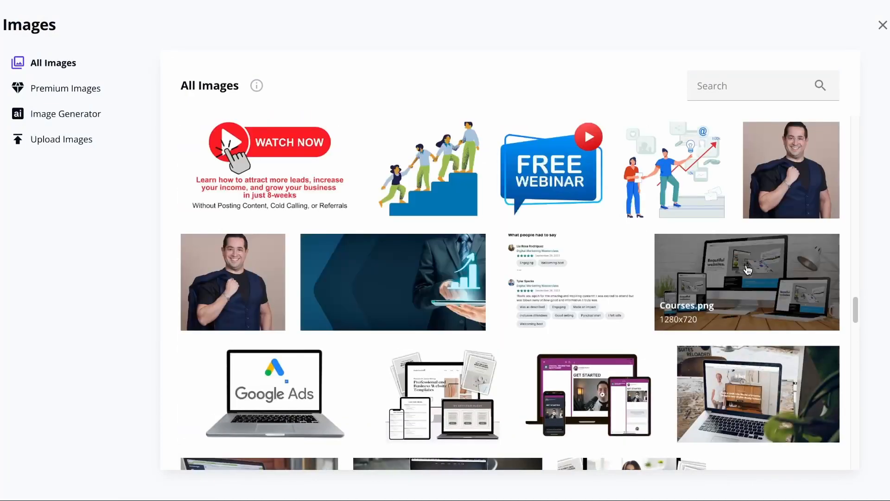
click(784, 192)
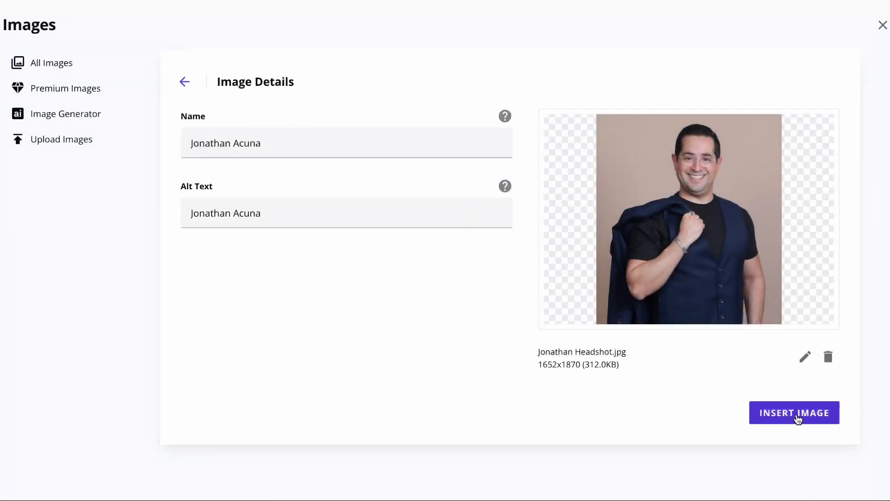
click(798, 419)
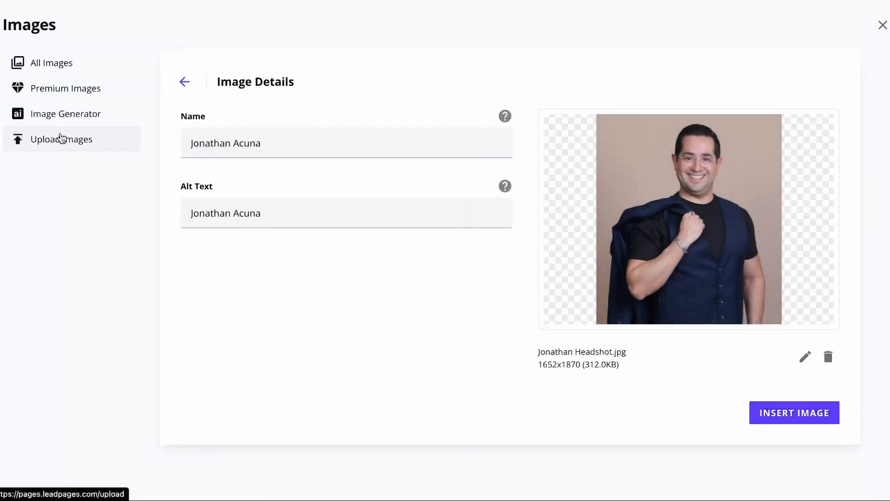
Check the image upload page, return to all images, and insert the 1652x1870 headshot into the contact section's placeholder.
click(62, 138)
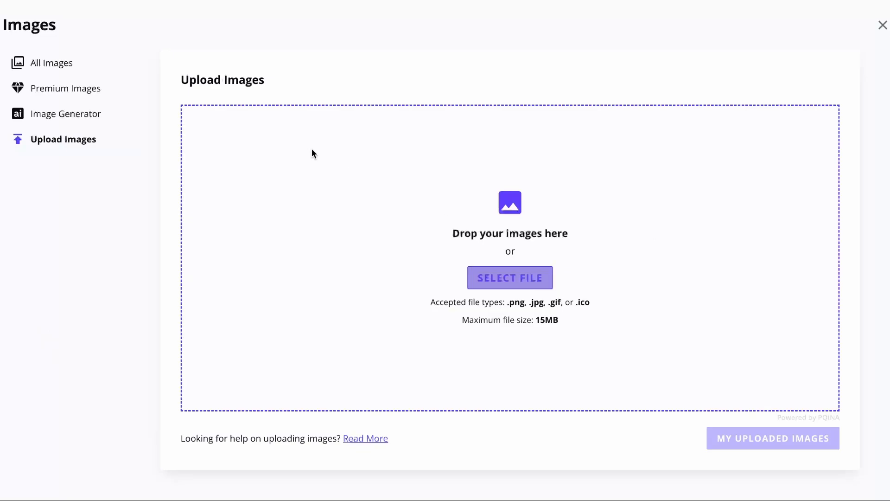
click(51, 62)
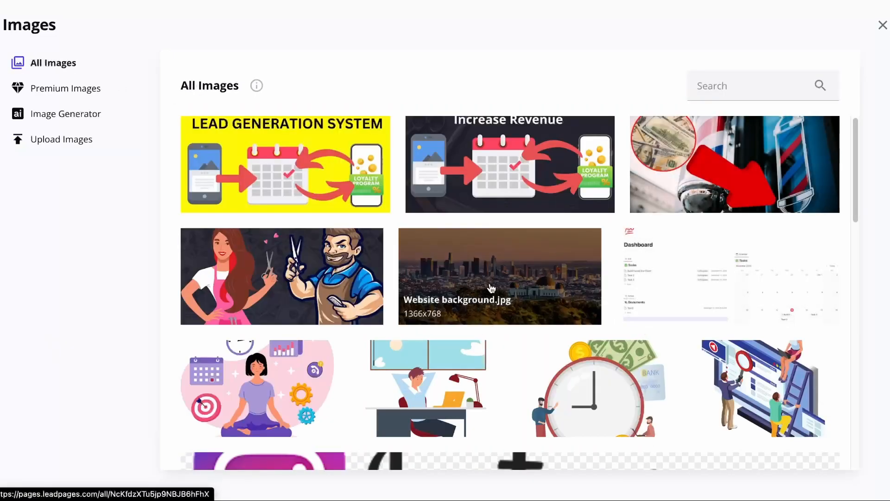
scroll(486, 269, down, 20)
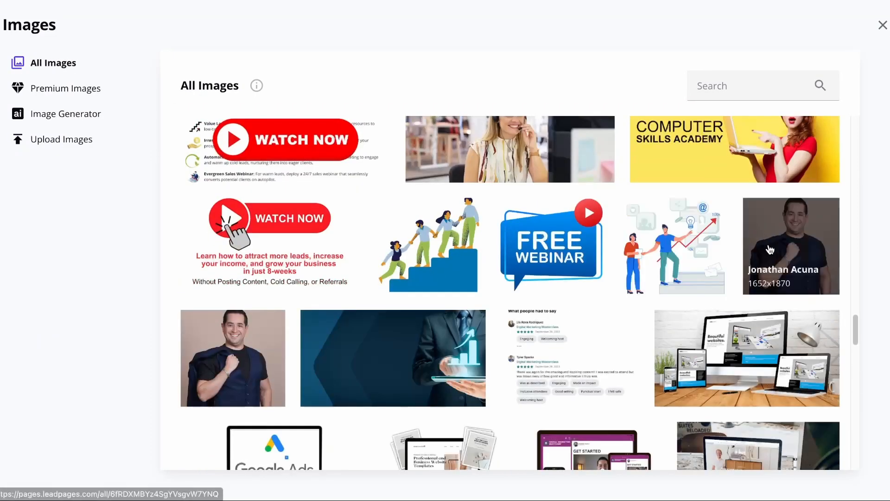
click(791, 246)
click(824, 414)
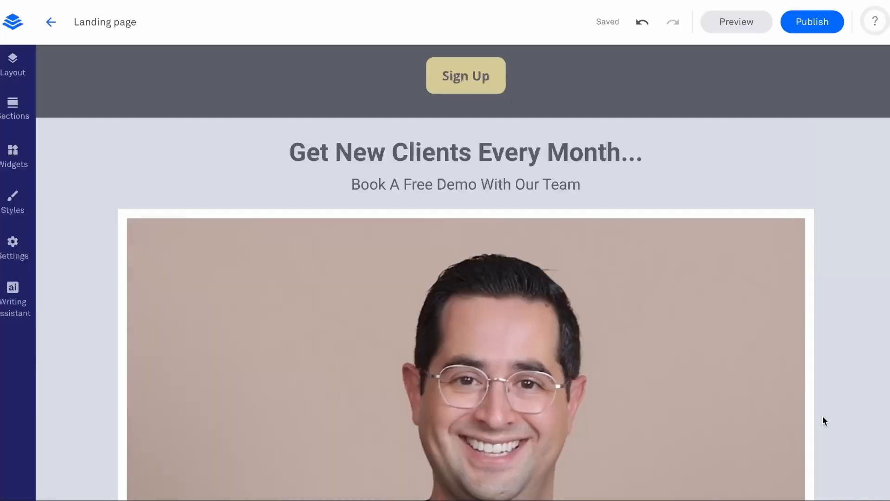
Reopen the inserted headshot's image details from its editing options and close them without changing the picture.
scroll(338, 327, down, 8)
scroll(403, 214, up, 10)
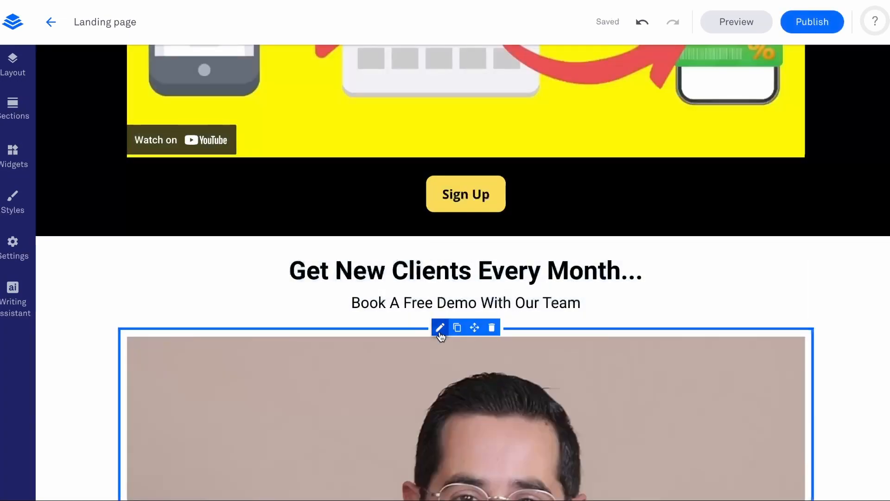
click(440, 328)
scroll(447, 311, down, 10)
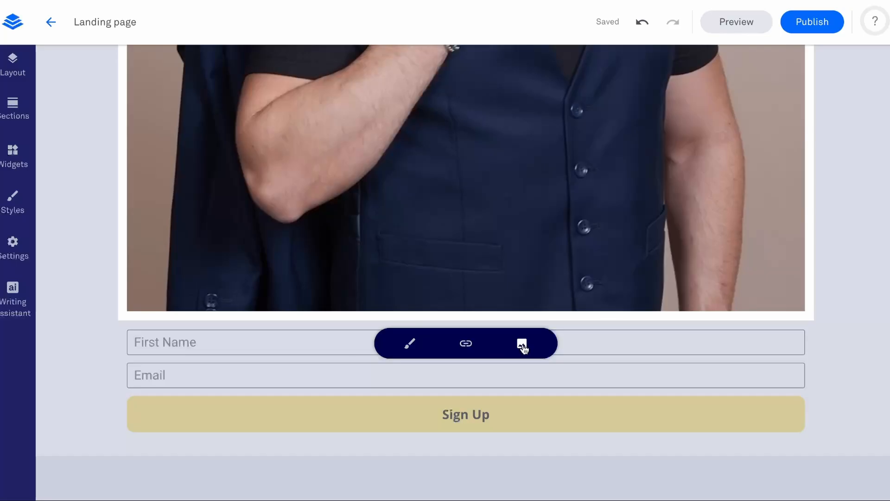
click(523, 347)
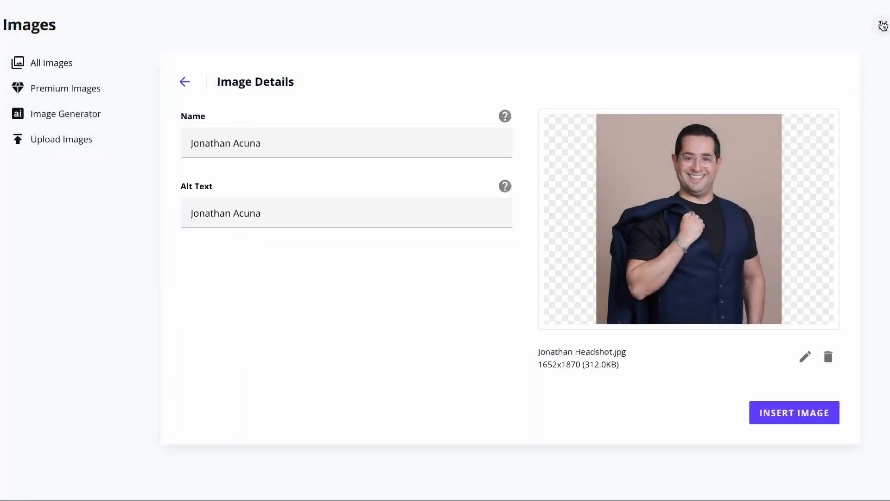
click(882, 26)
Try the headshot's "Link to a landing page" option, then set it back to "No link option".
click(465, 343)
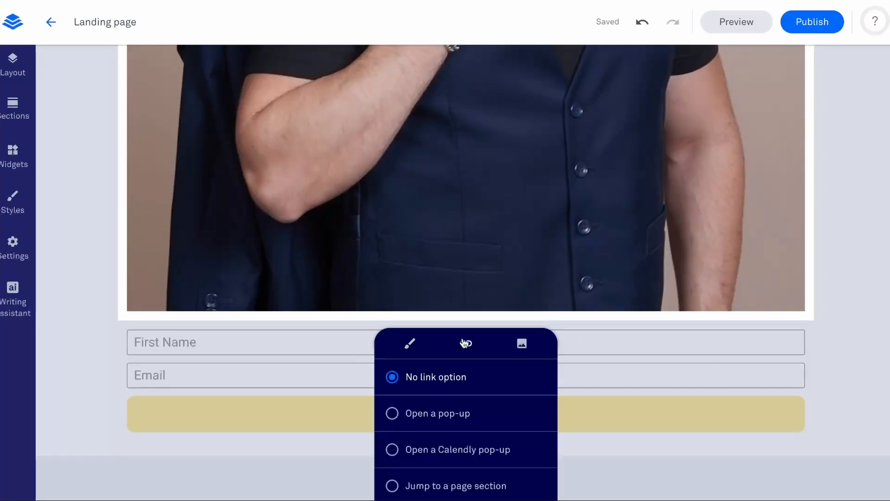
scroll(459, 320, down, 2)
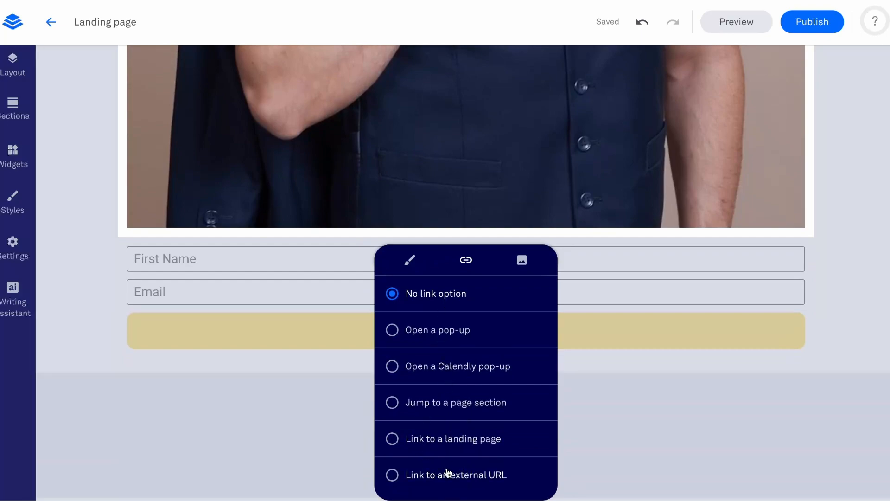
click(452, 449)
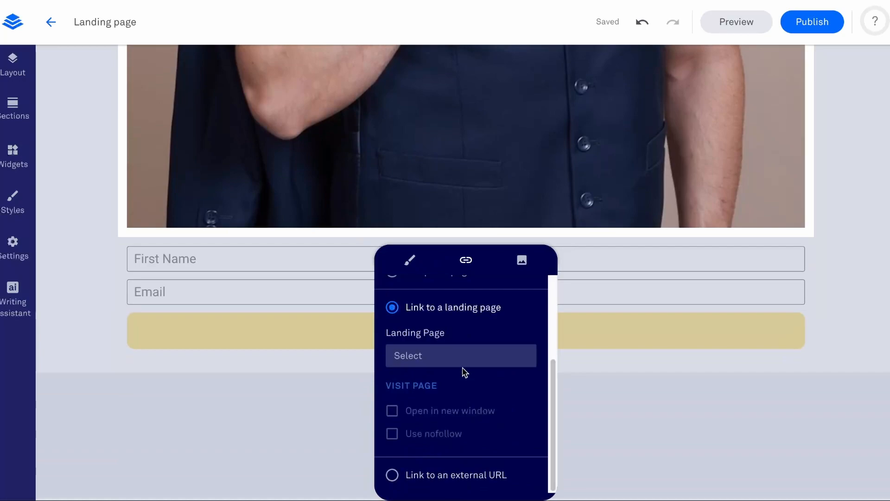
scroll(419, 351, up, 2)
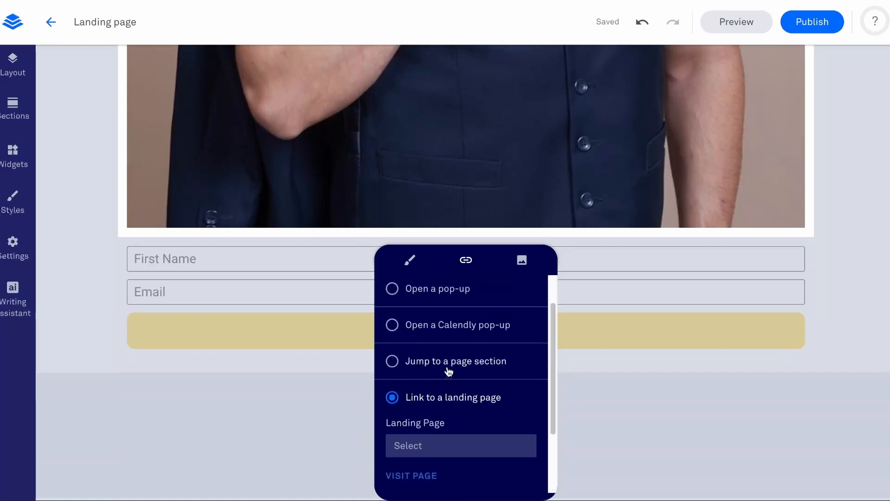
scroll(417, 334, up, 2)
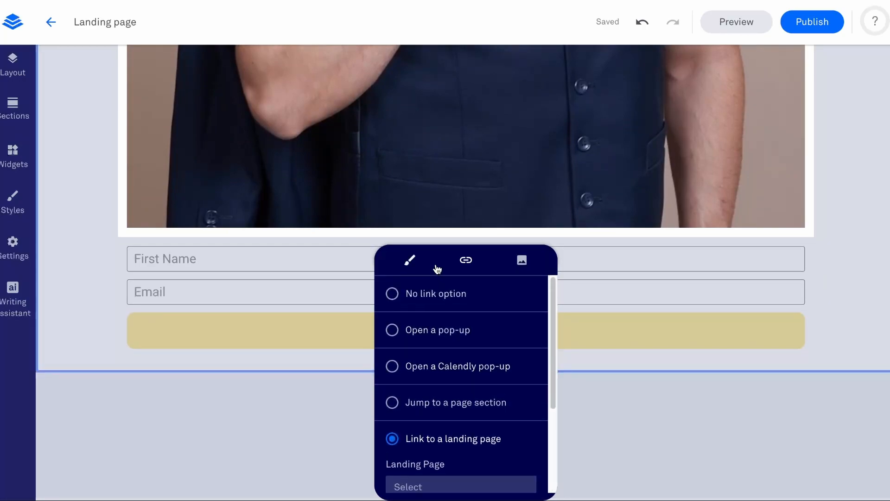
click(427, 293)
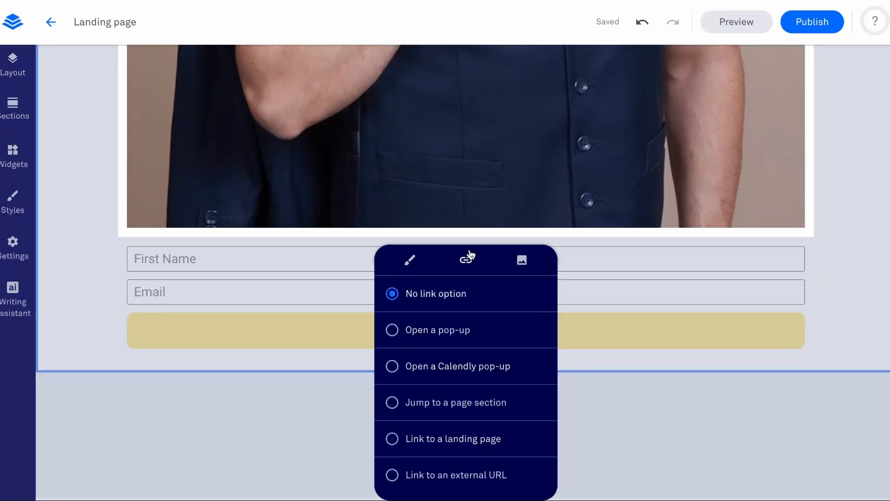
Reduce the headshot's width to 28% and give it rounded corners.
click(412, 264)
drag(501, 291, 450, 329)
click(472, 422)
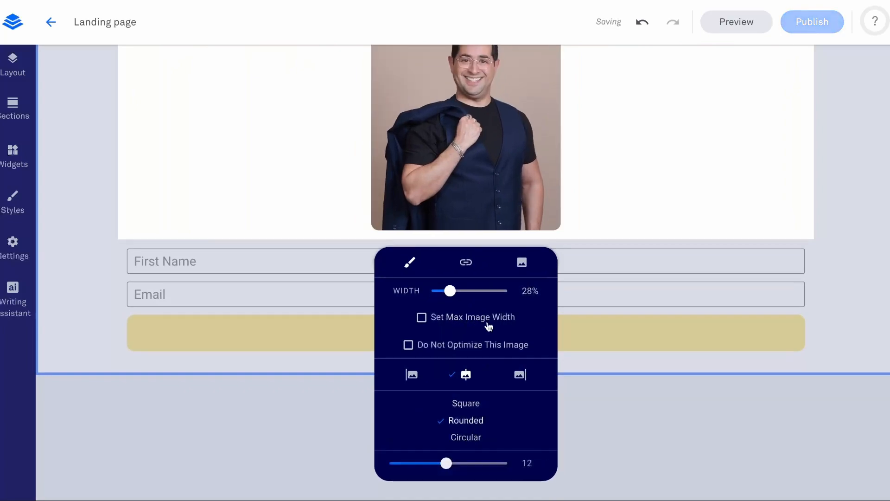
click(839, 293)
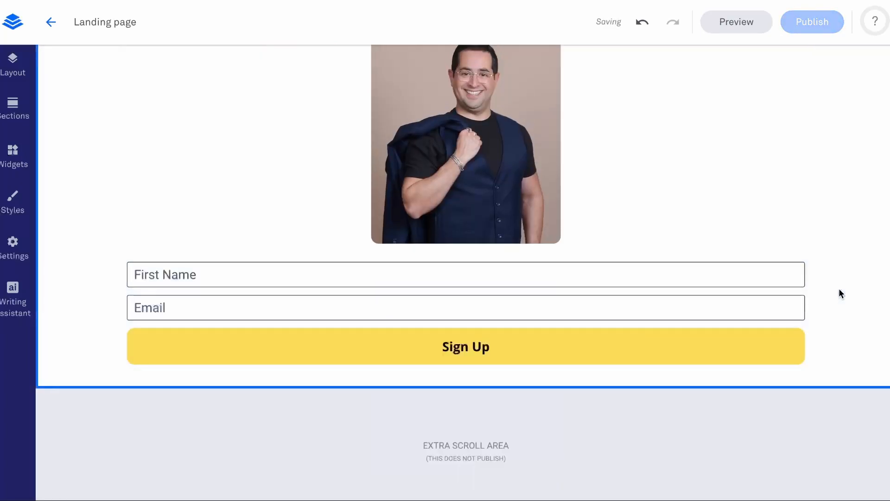
Delete the headshot image above the contact form, undo the deletion once, and delete the image again.
scroll(788, 185, up, 5)
mouse_move(453, 263)
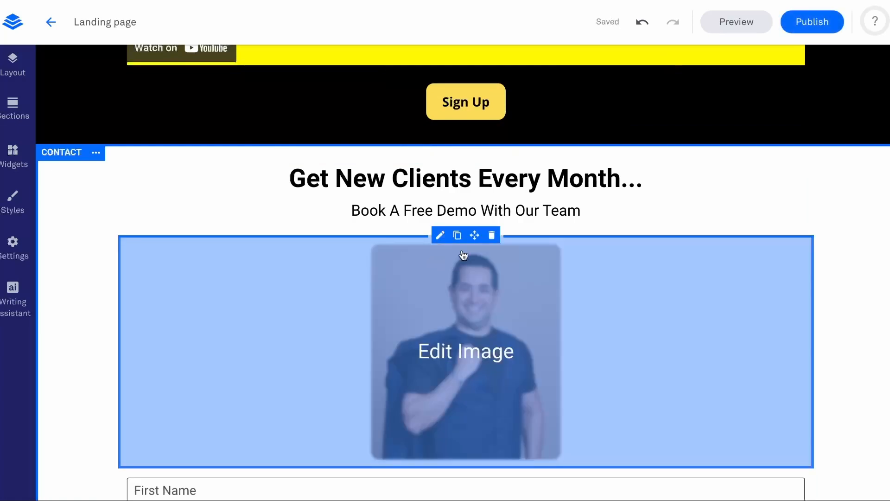
click(492, 235)
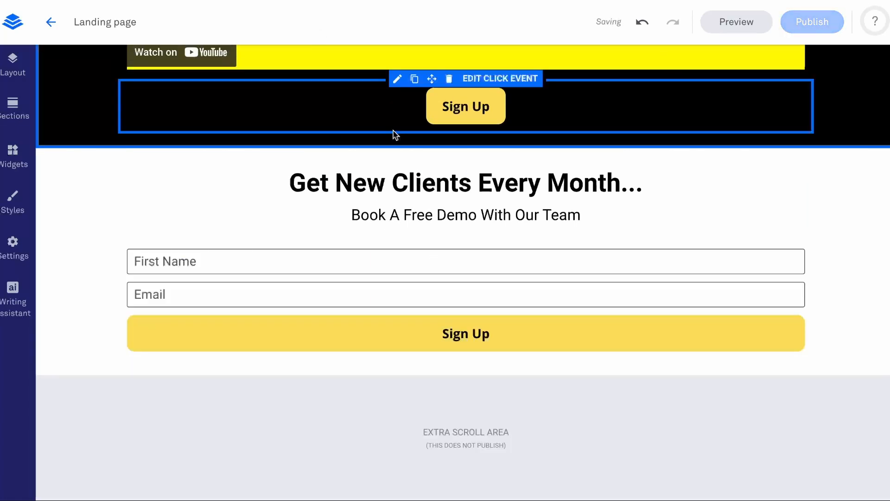
click(642, 25)
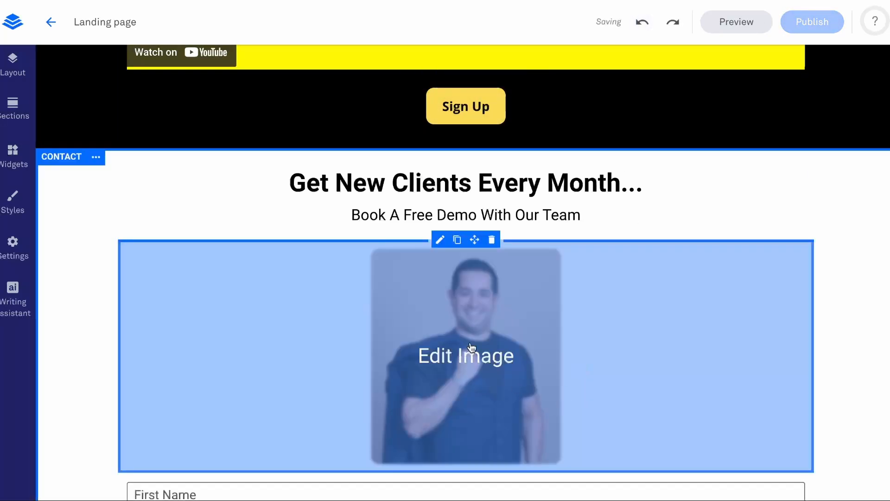
click(493, 240)
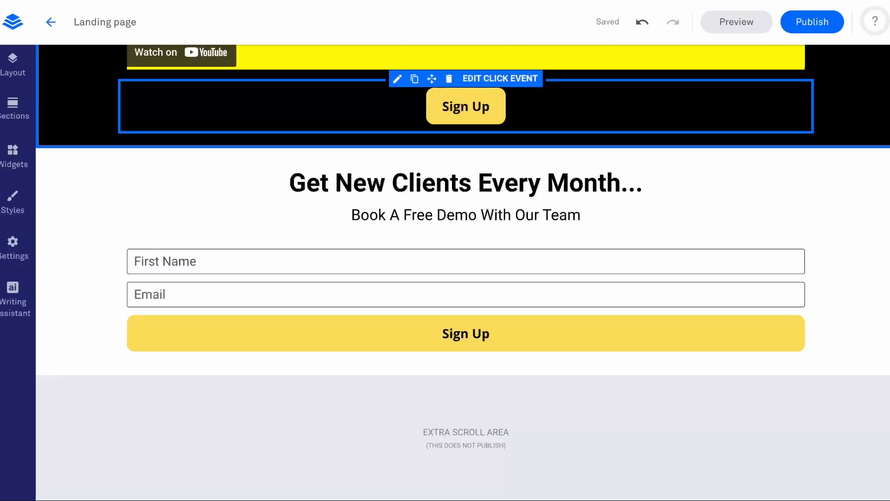
Review the SEO fields in the page settings and set the SEO page title to "Awesome Landing Page".
click(13, 243)
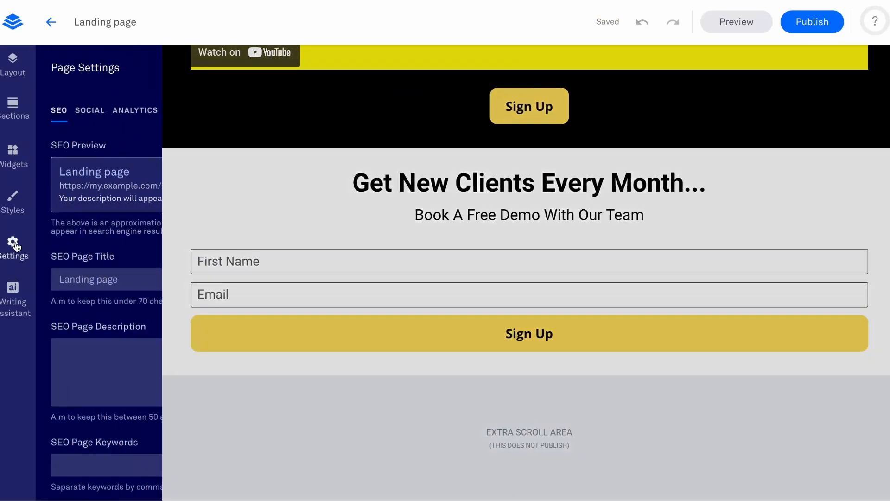
scroll(97, 233, down, 1)
scroll(99, 241, down, 1)
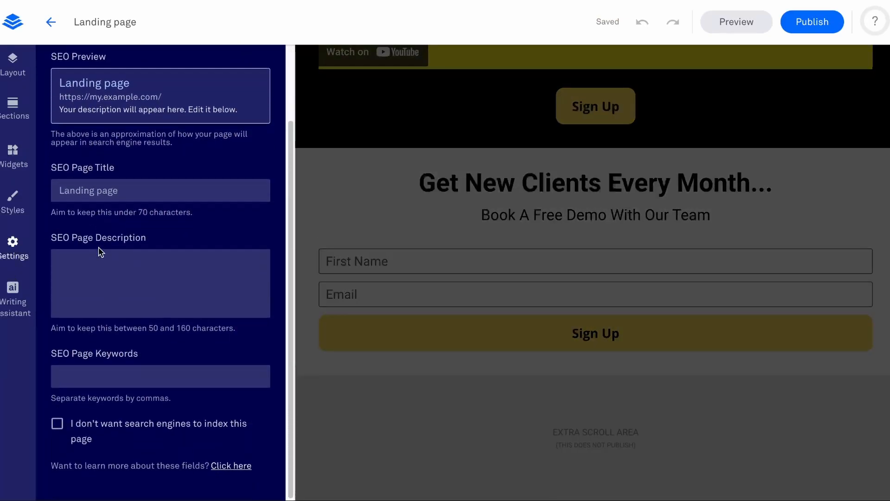
scroll(88, 112, up, 3)
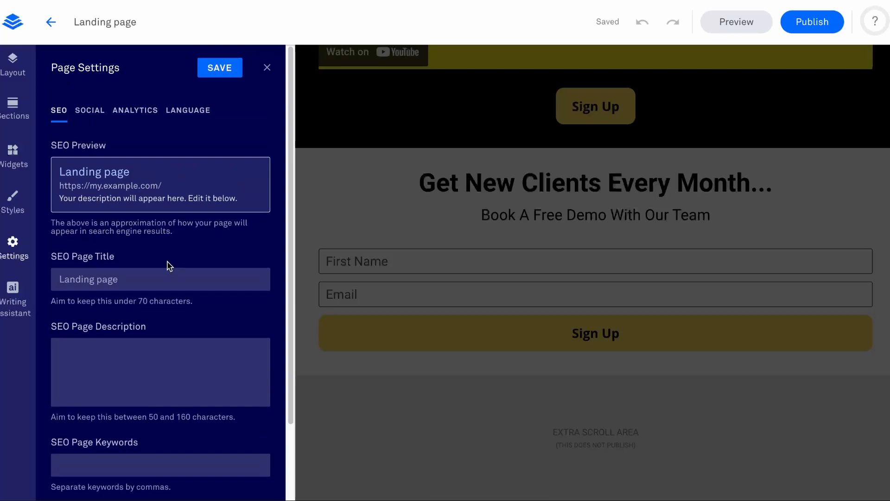
scroll(169, 265, down, 2)
click(104, 190)
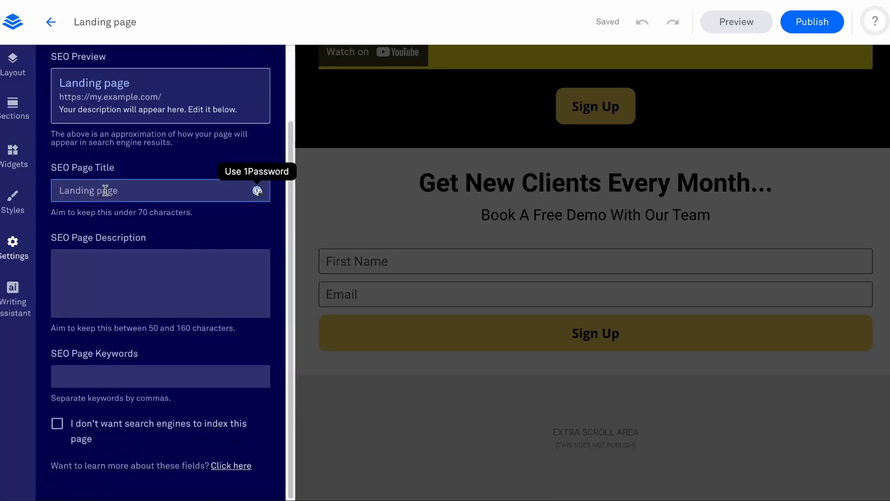
text(Aw)
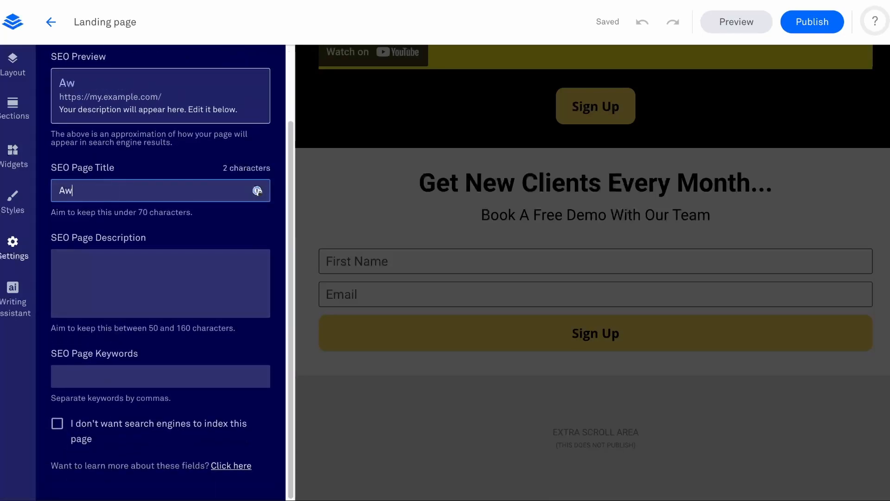
text(esome Landing Page)
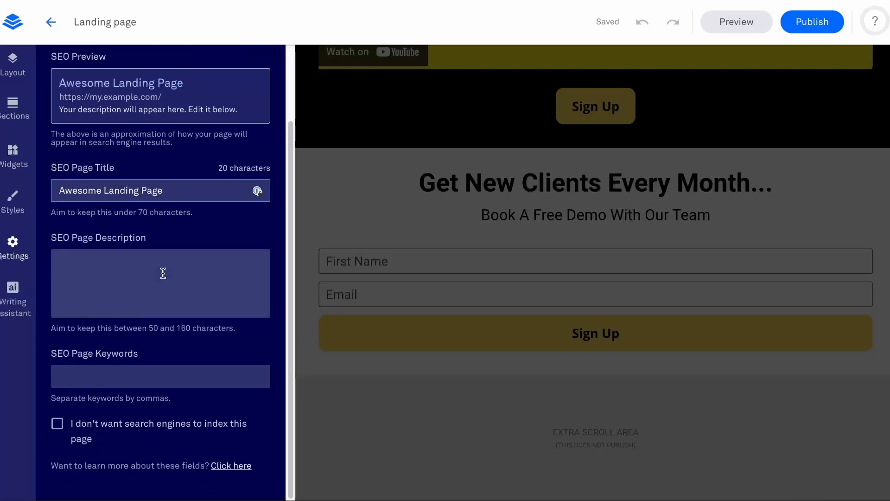
click(179, 295)
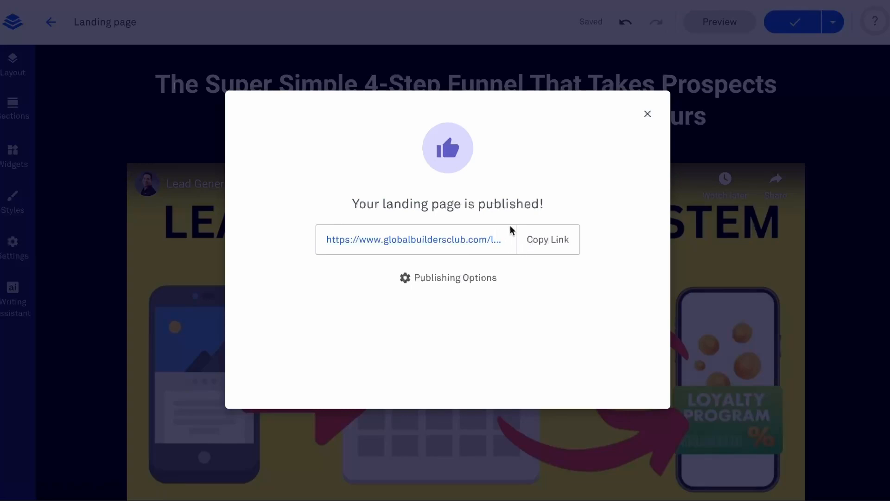
Copy the published landing page's link and load it in a new browser tab.
click(550, 241)
click(648, 115)
click(648, 116)
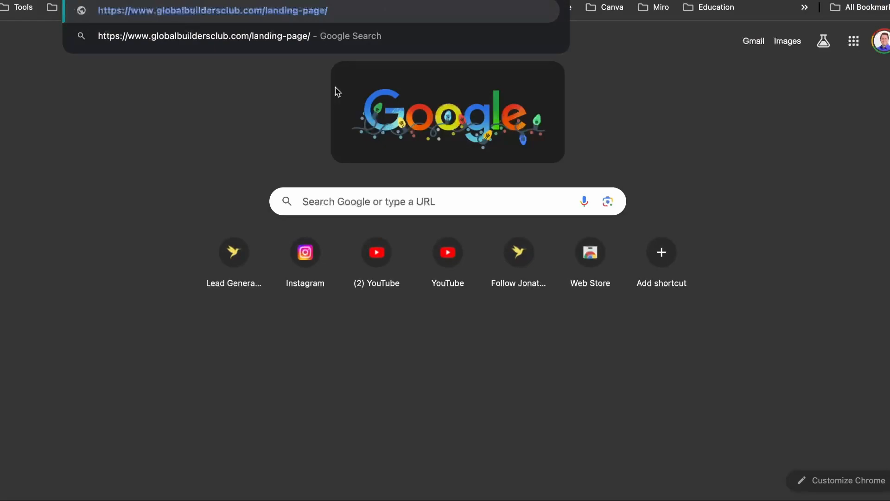
key(Return)
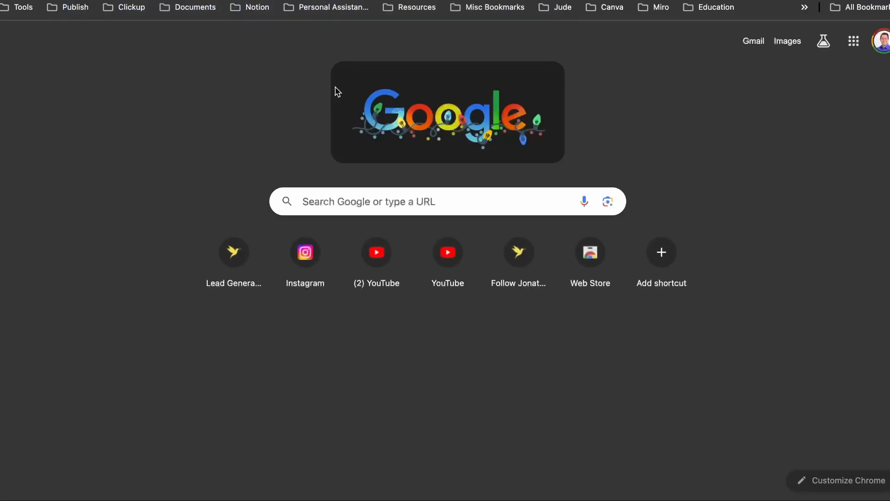
Look through the published page and test the Sign Up button below the video.
scroll(300, 121, down, 5)
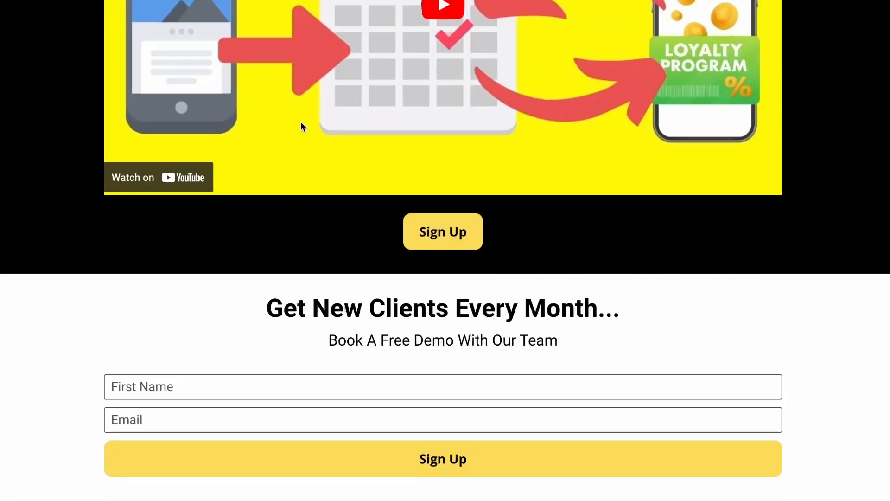
scroll(478, 308, up, 1)
click(463, 249)
scroll(402, 323, up, 5)
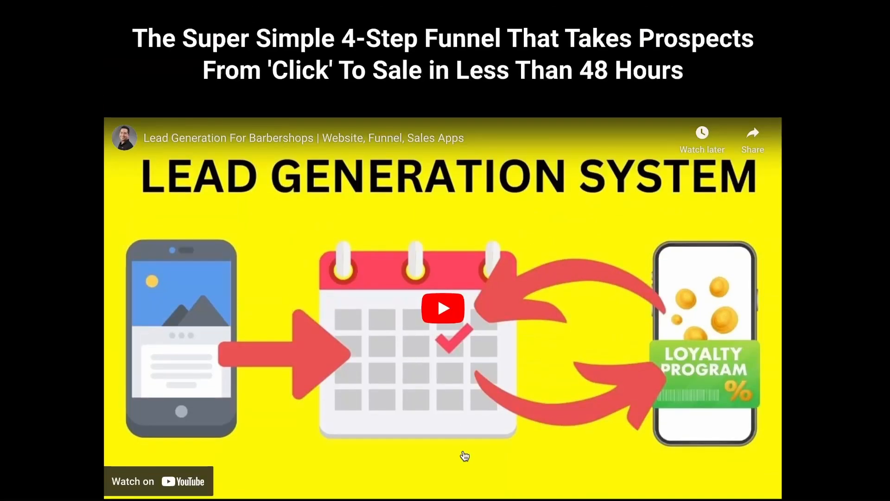
scroll(436, 426, down, 2)
click(440, 440)
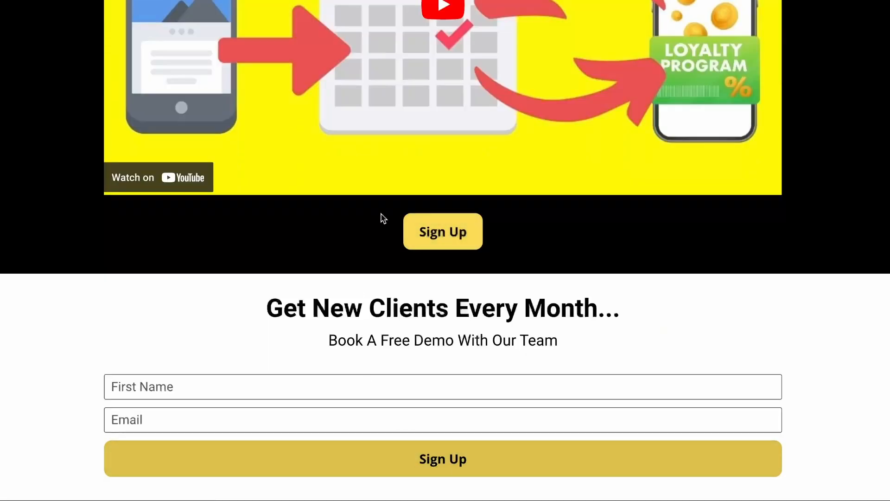
Test the embedded video on the published page by starting and pausing it, and view the contact form below.
scroll(374, 232, up, 5)
click(449, 321)
click(452, 311)
scroll(481, 297, down, 5)
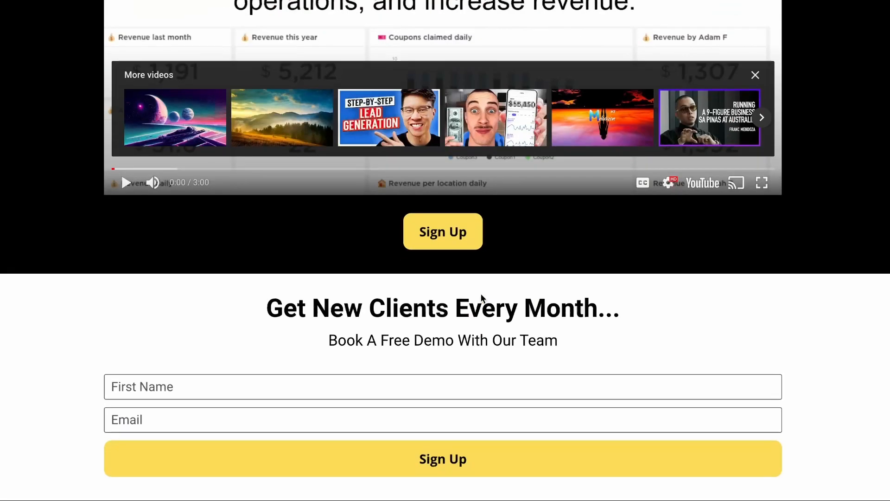